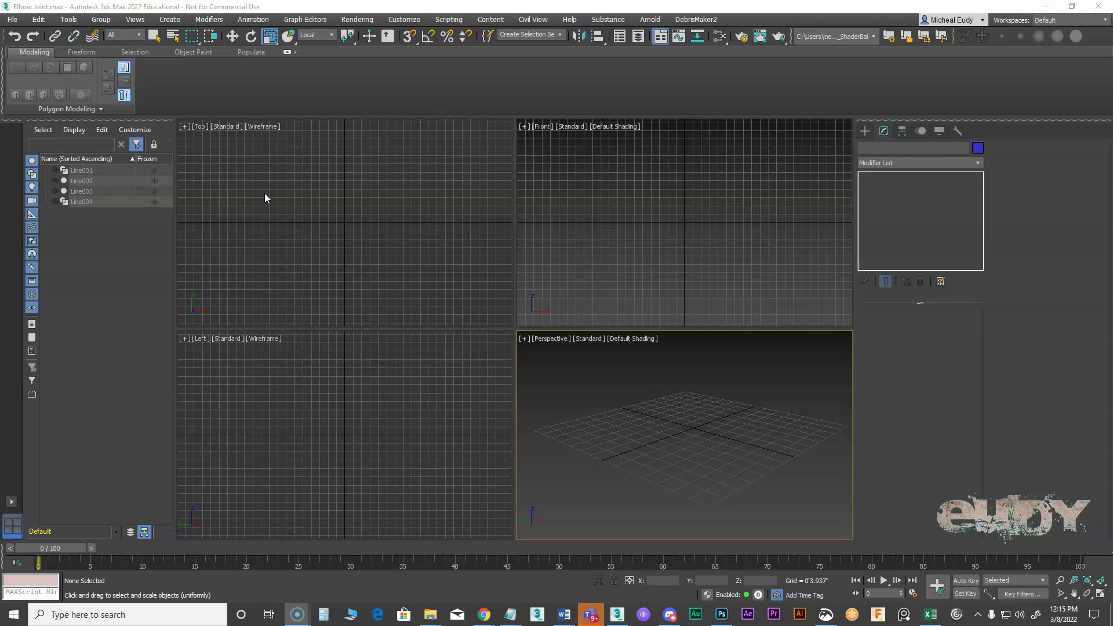
# - Open the reference image Lathe Lamp Holder.jpg from the South F Drive in an image viewer window beside the modelling area
pyautogui.click(13, 20)
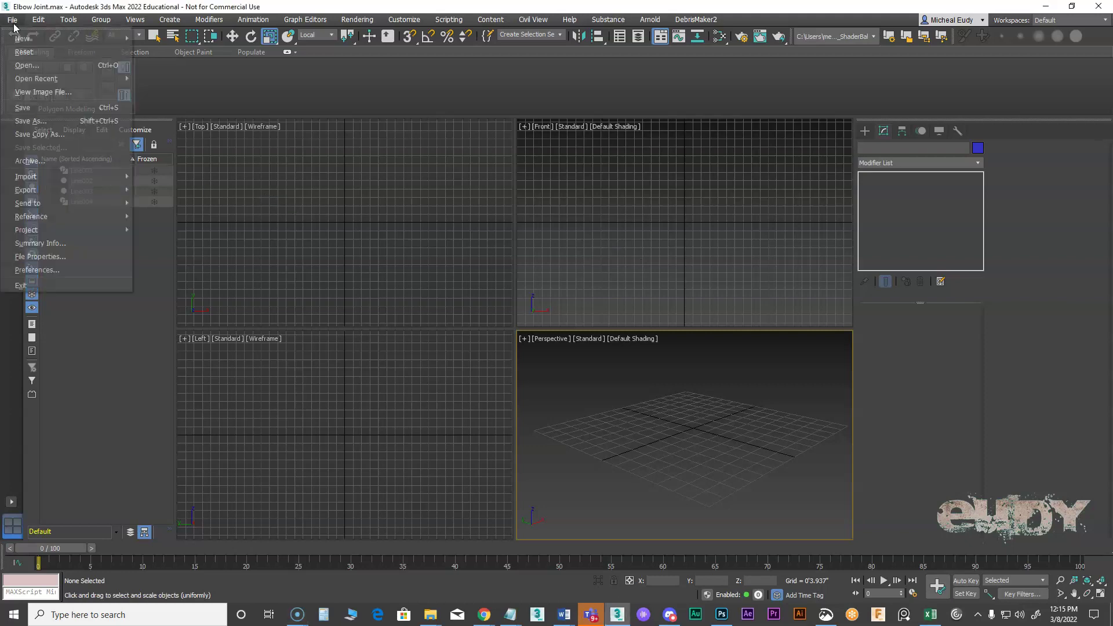
pyautogui.click(46, 94)
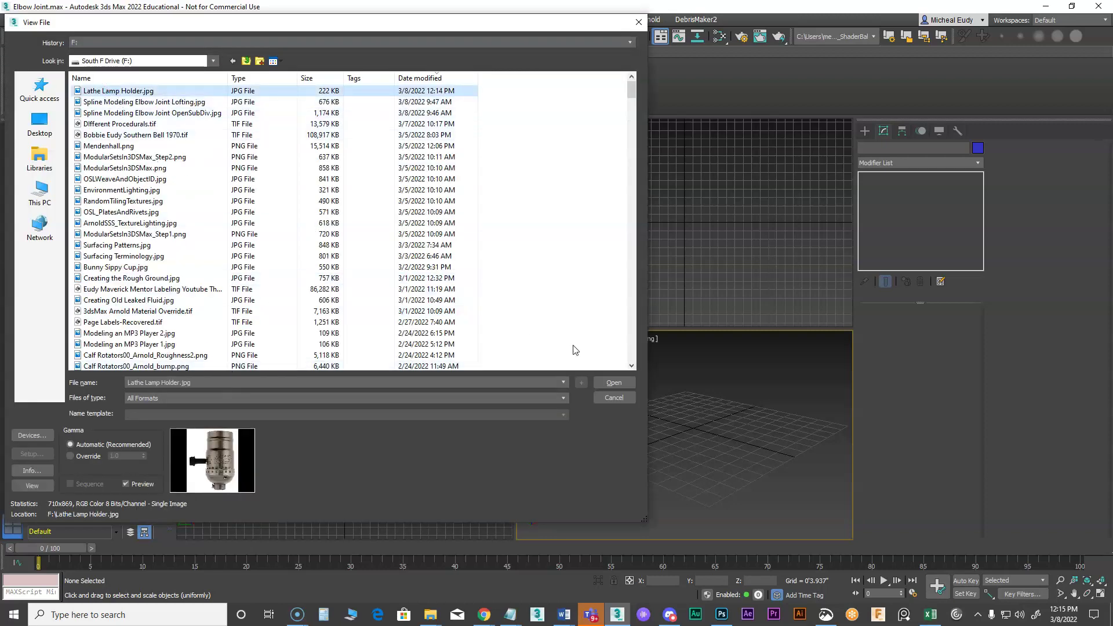
pyautogui.click(613, 383)
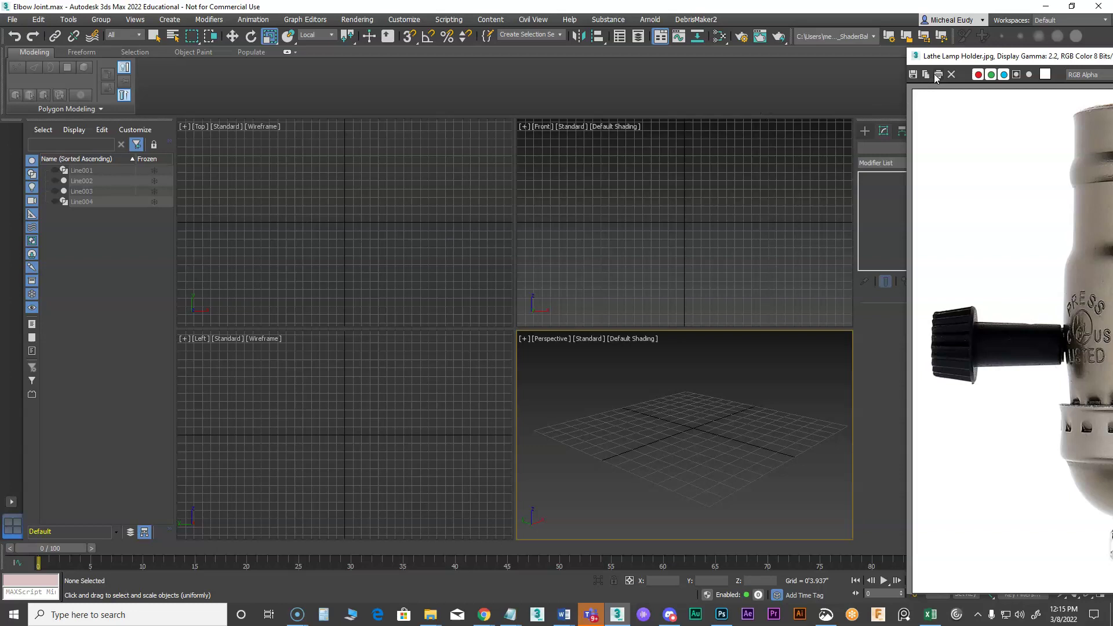
pyautogui.moveTo(961, 59); pyautogui.dragTo(131, 31)
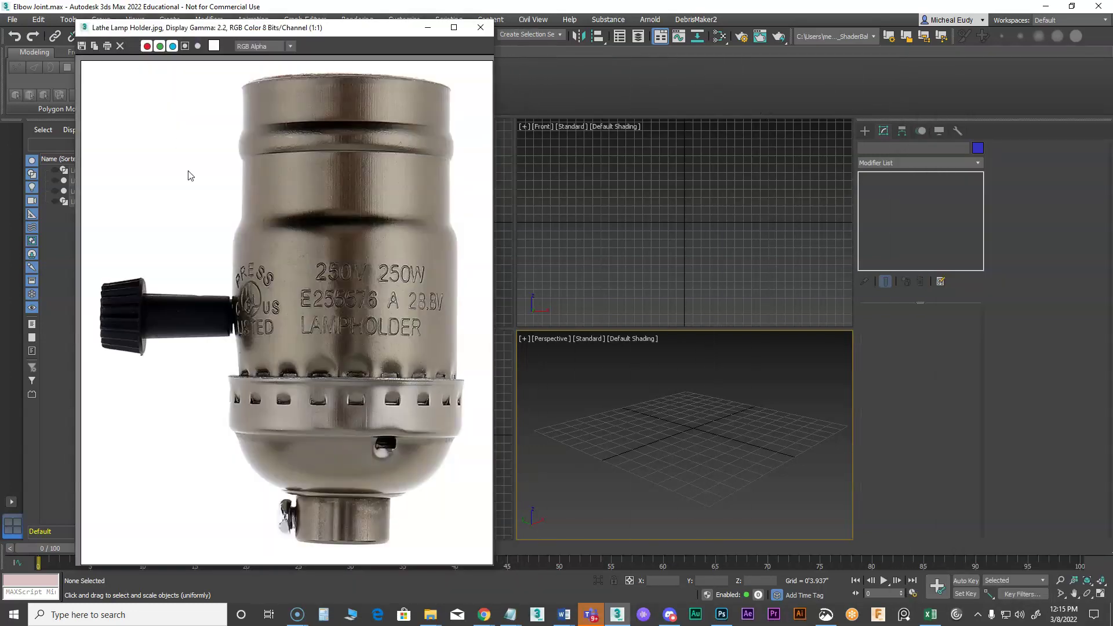
pyautogui.moveTo(360, 27); pyautogui.dragTo(288, 18)
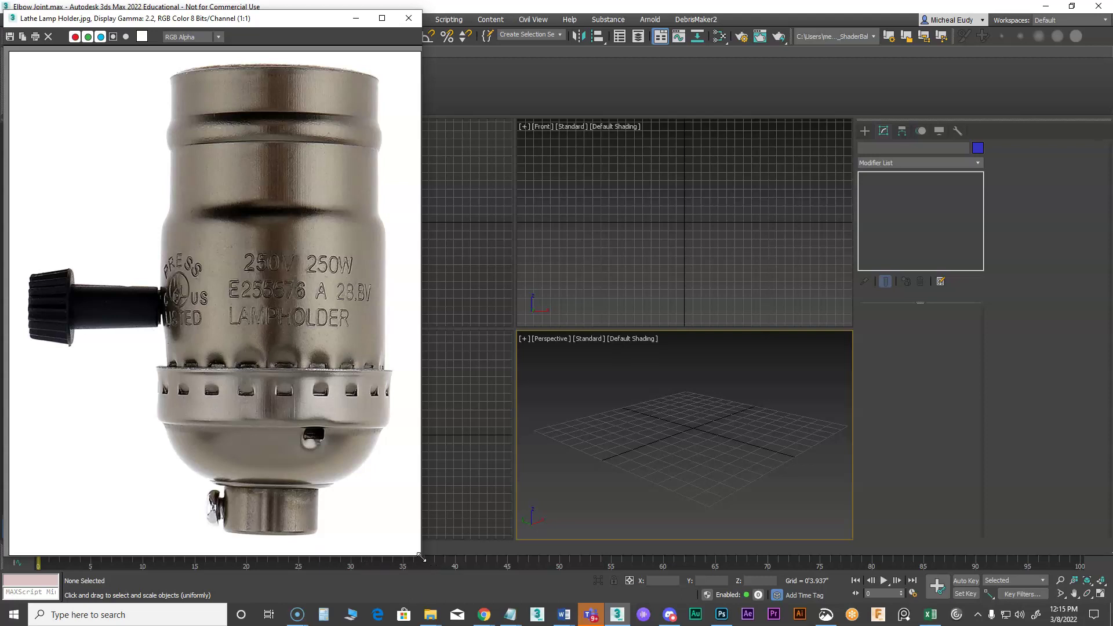
pyautogui.moveTo(213, 21); pyautogui.dragTo(203, 19)
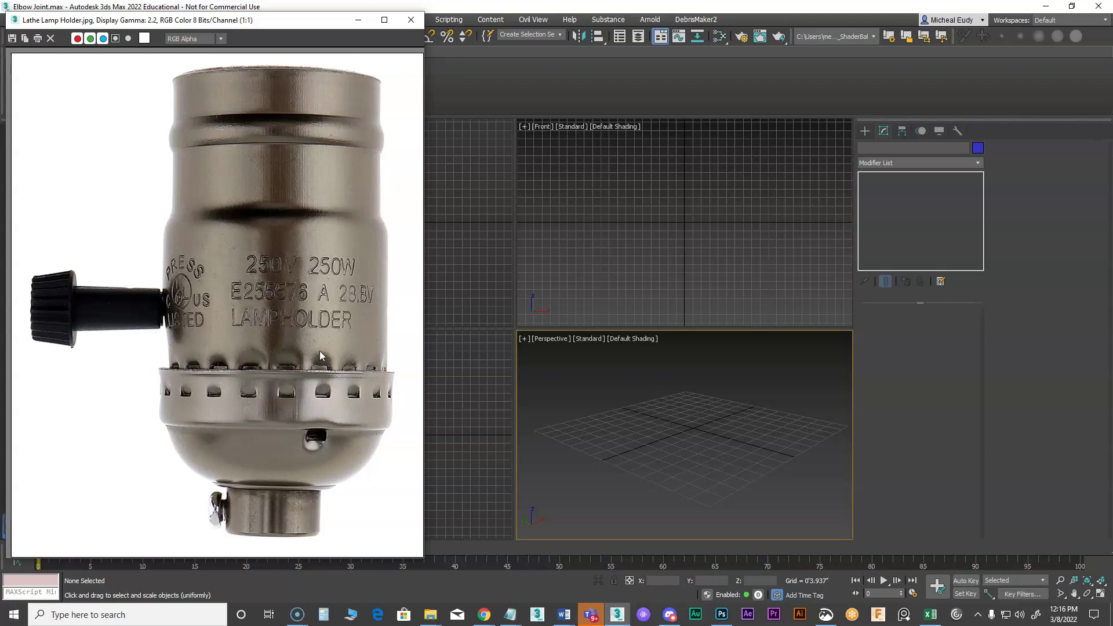
# - Maximize the Front viewport and move the reference image window so the main toolbar is uncovered
pyautogui.click(661, 258)
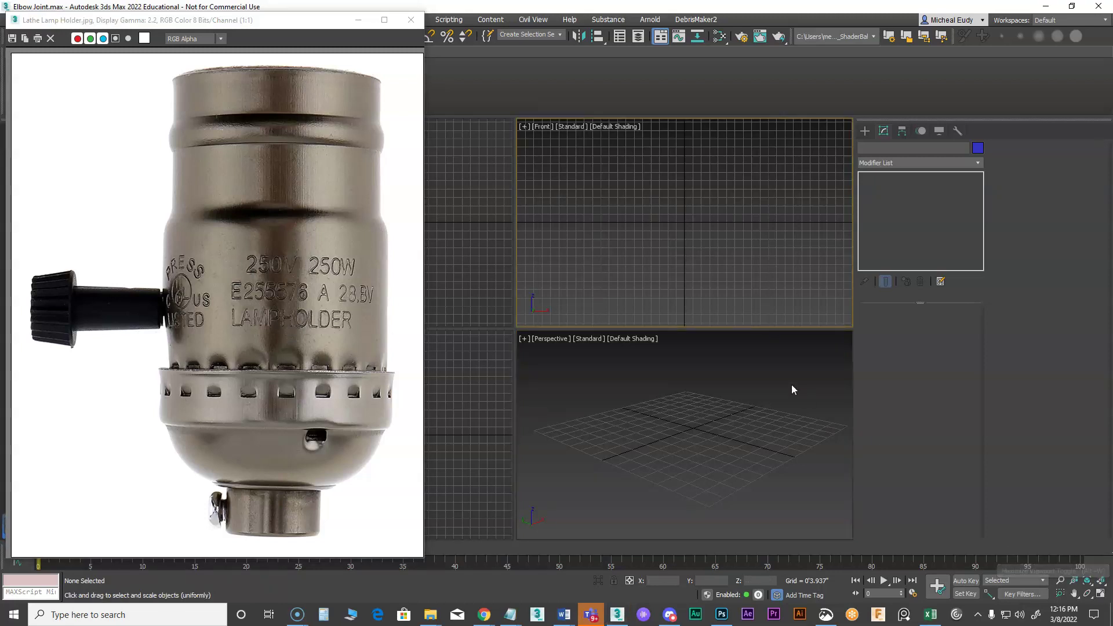
pyautogui.click(1100, 595)
pyautogui.moveTo(553, 354); pyautogui.dragTo(613, 372, button='middle')
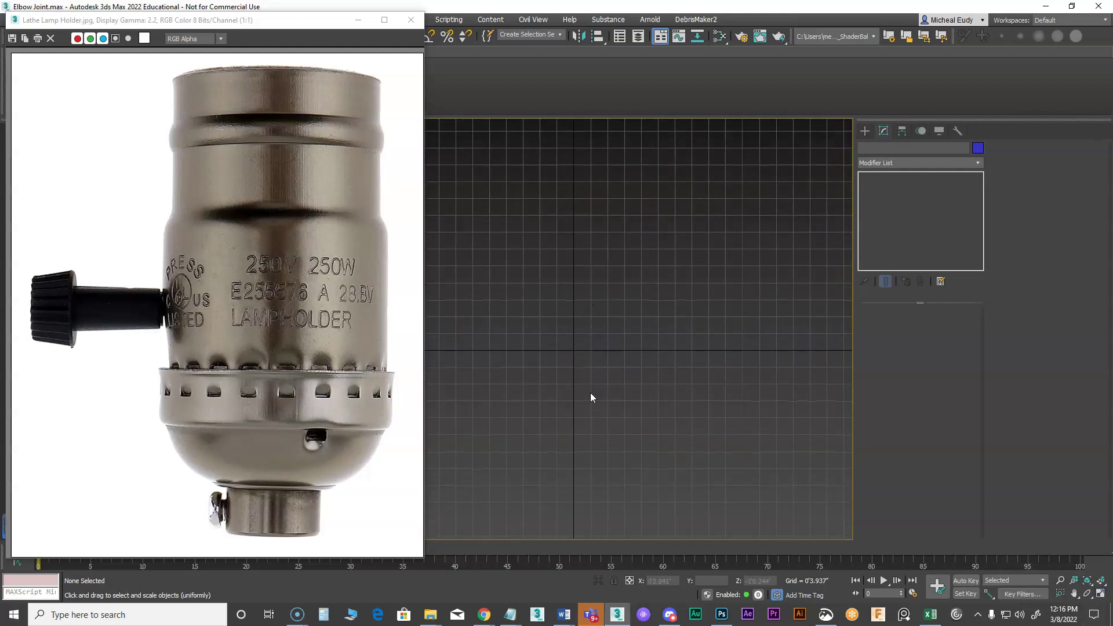
pyautogui.moveTo(322, 19); pyautogui.dragTo(277, 82)
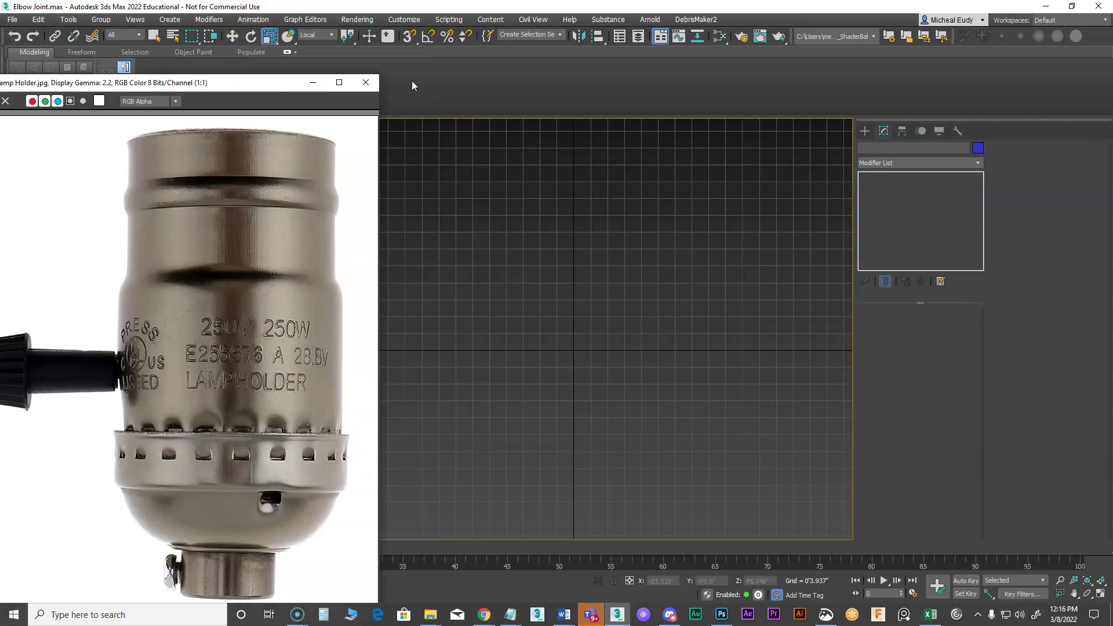
# - Set the reference coordinate system to View and change the snap settings to use Grid Points instead of Vertex
pyautogui.click(318, 36)
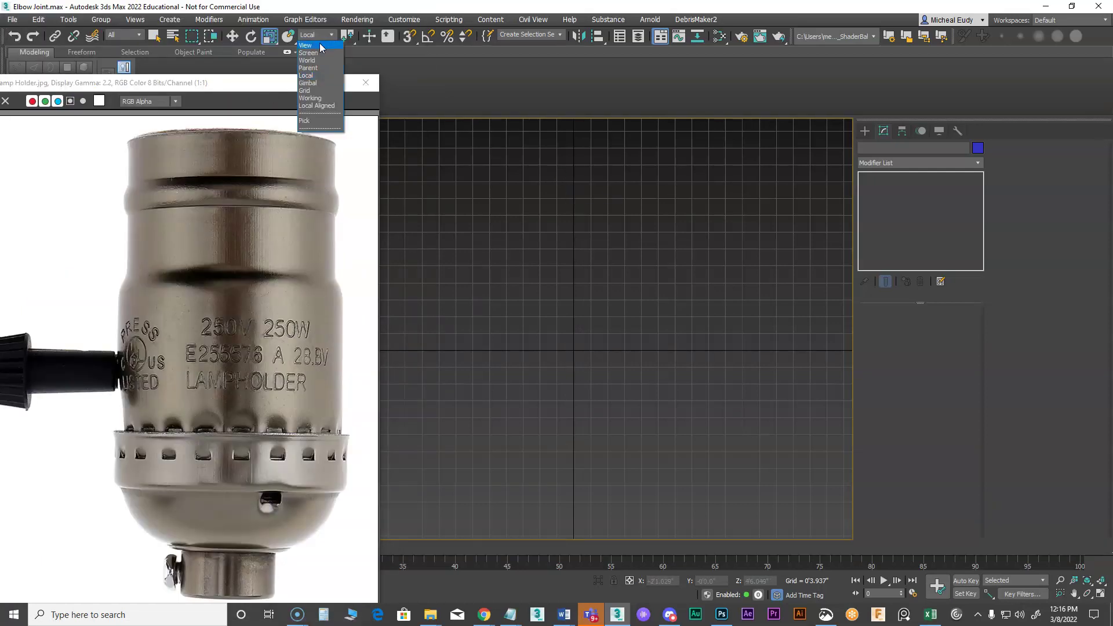
pyautogui.click(319, 43)
pyautogui.rightClick(407, 41)
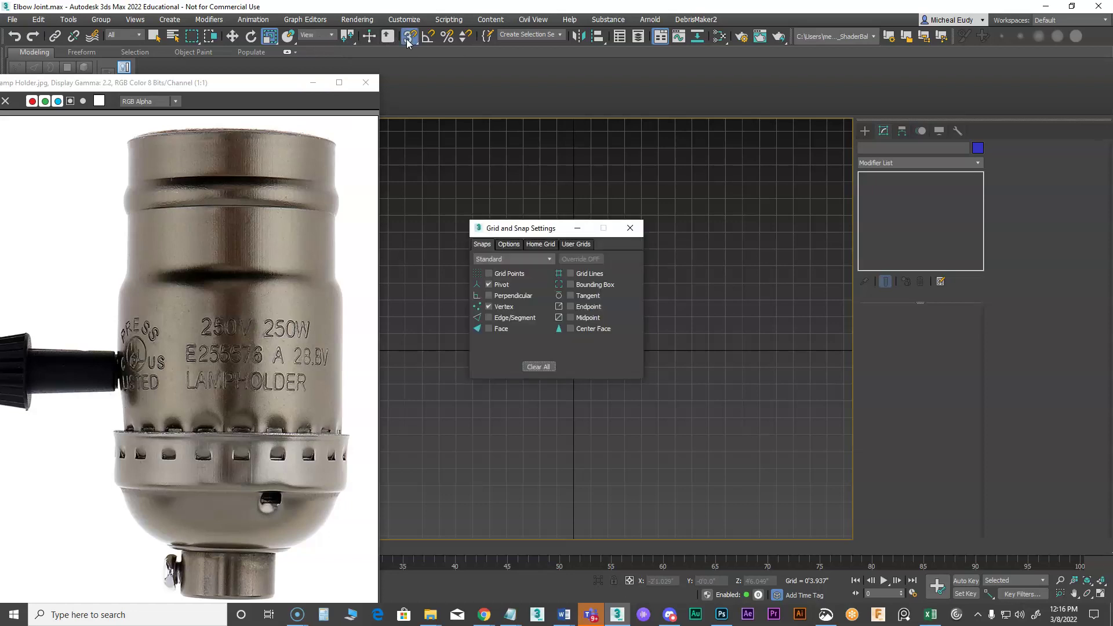
pyautogui.click(488, 273)
pyautogui.click(488, 307)
pyautogui.click(629, 230)
pyautogui.rightClick(411, 37)
pyautogui.click(630, 228)
# - Start the Line spline tool and turn off its Enable In Renderer and Enable In Viewport options
pyautogui.moveTo(635, 223); pyautogui.dragTo(617, 267, button='middle')
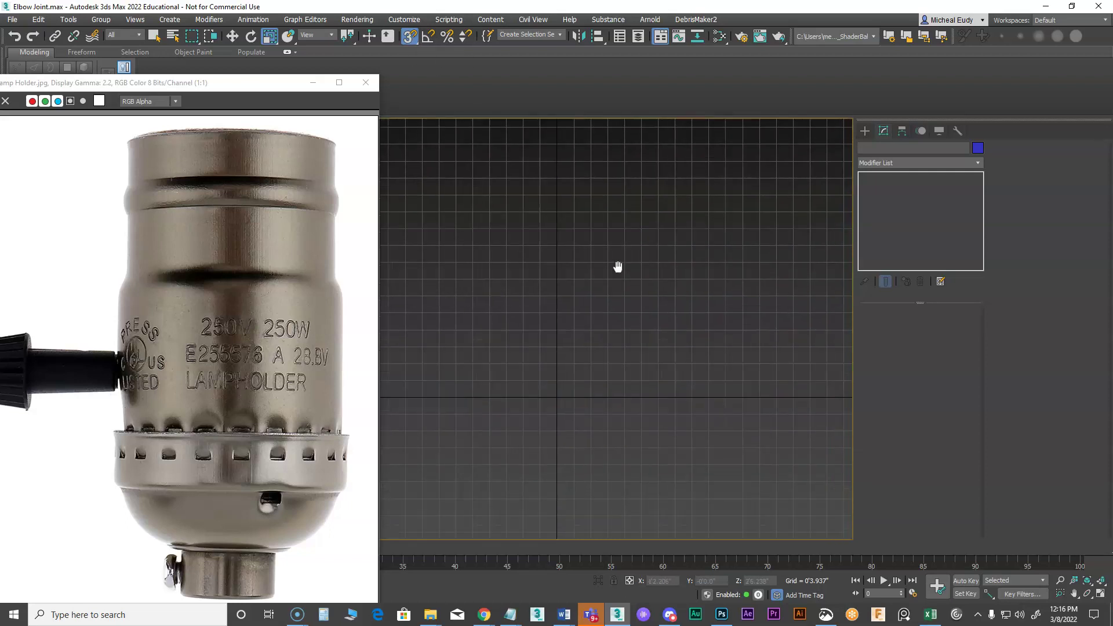
pyautogui.click(864, 133)
pyautogui.click(888, 223)
pyautogui.moveTo(743, 236); pyautogui.dragTo(645, 236, button='middle')
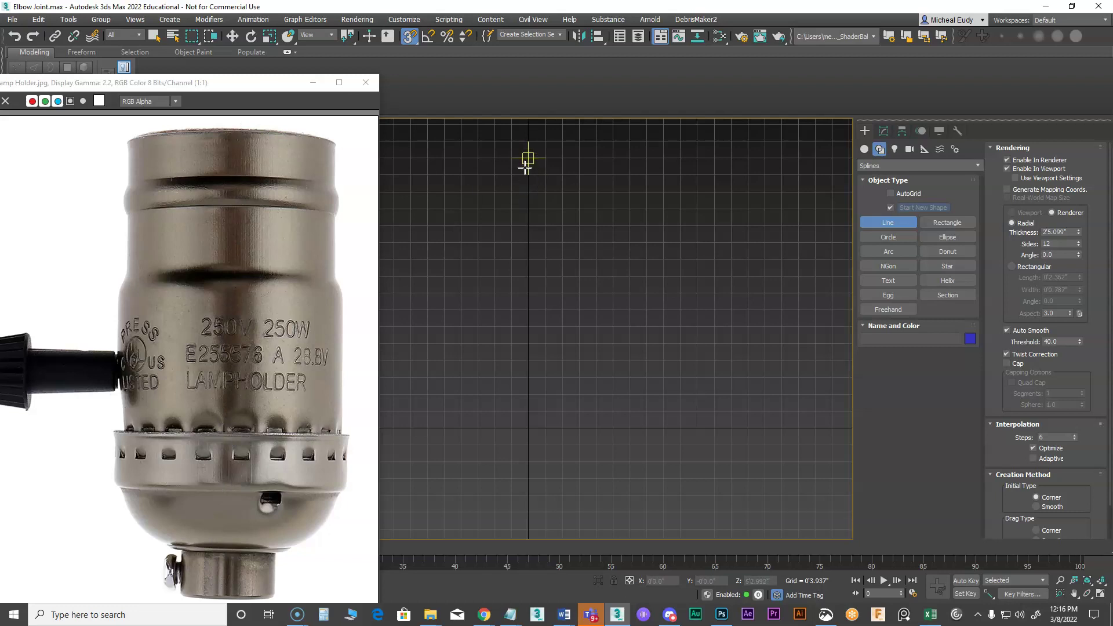
pyautogui.click(613, 157)
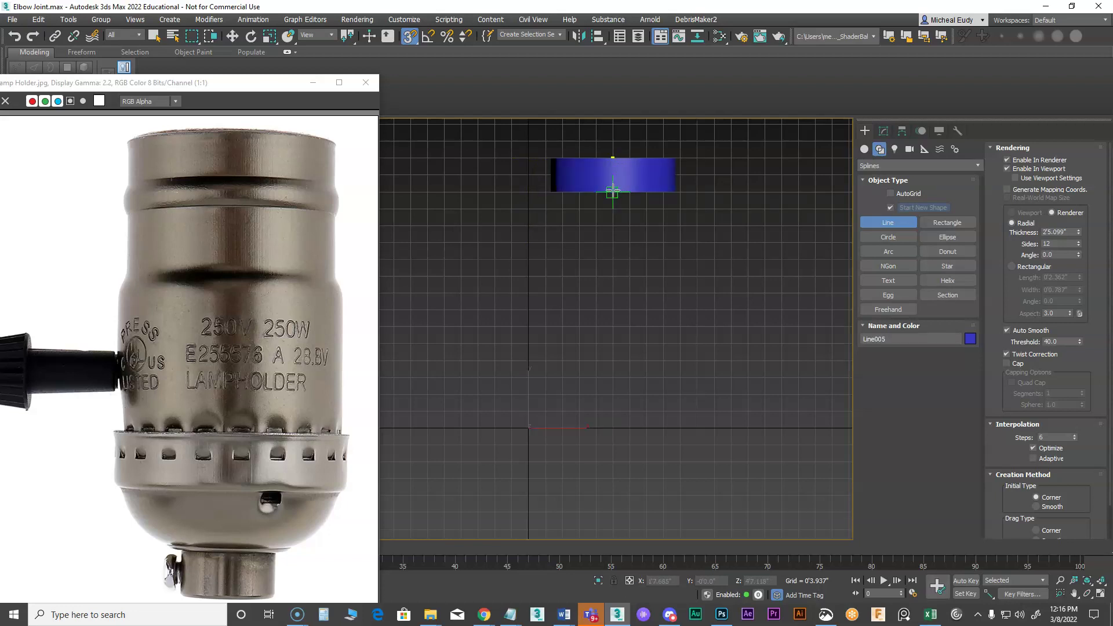
pyautogui.rightClick(613, 190)
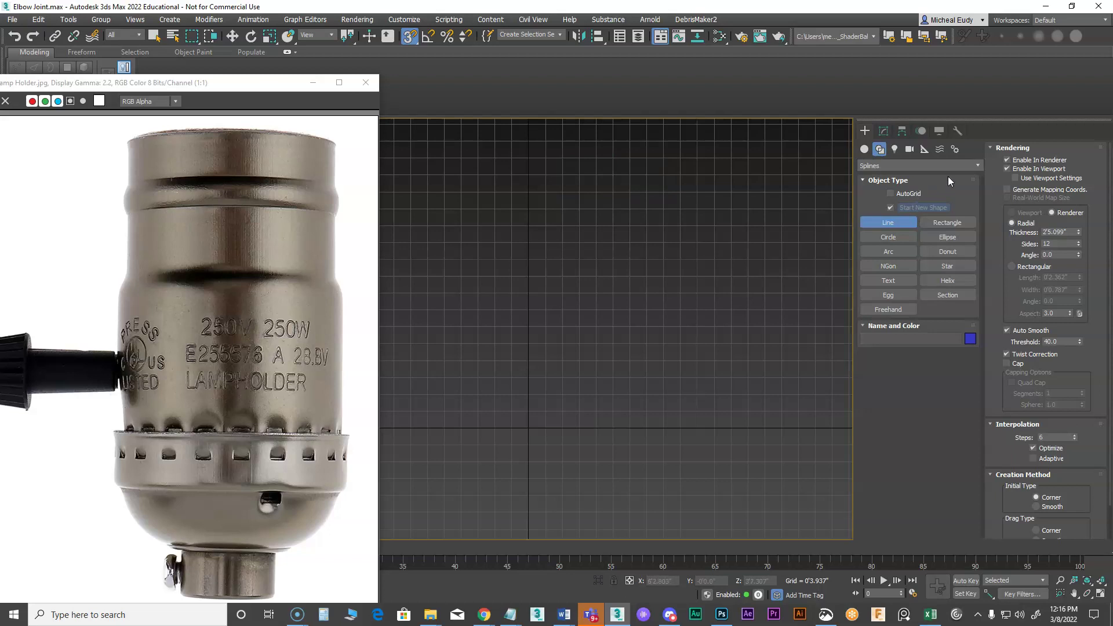
pyautogui.click(1007, 169)
# - Draw an open, grid-snapped straight-segment half-profile of the lamp holder's upper body, with a pointed ridge near its top and an outward step below
pyautogui.click(613, 141)
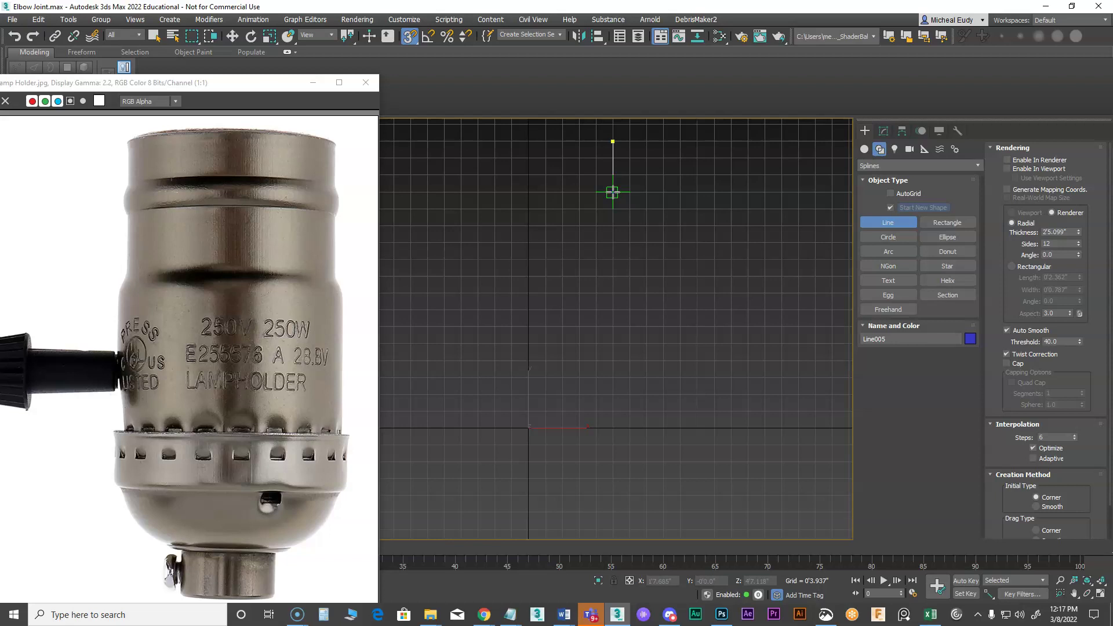
pyautogui.click(612, 191)
pyautogui.click(630, 209)
pyautogui.click(613, 225)
pyautogui.click(612, 310)
pyautogui.click(629, 326)
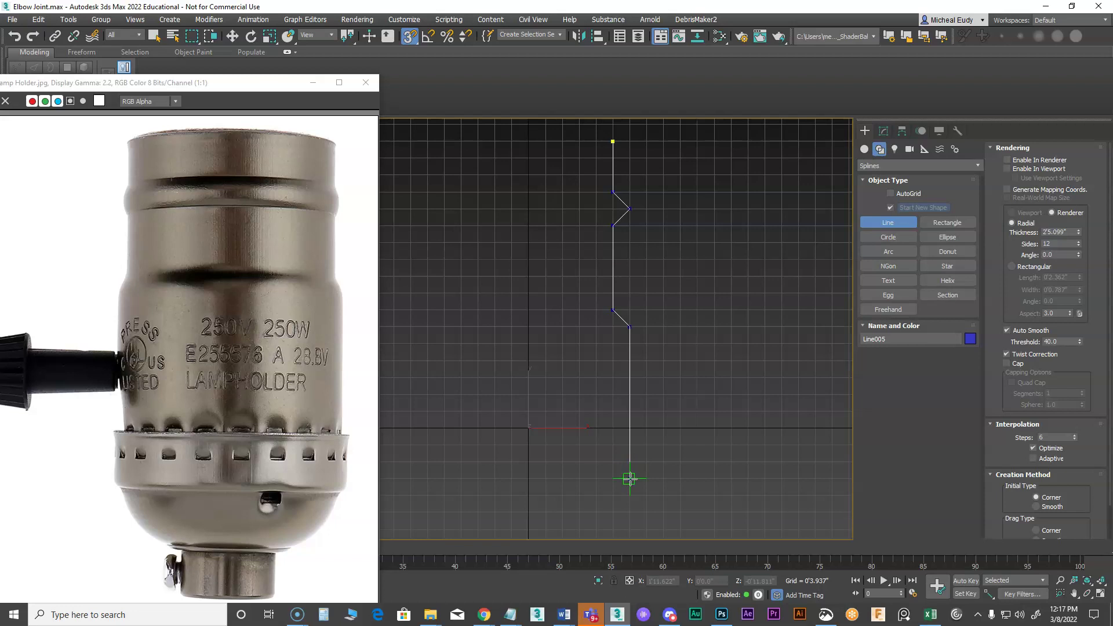
pyautogui.click(629, 479)
pyautogui.rightClick(631, 478)
pyautogui.press('r')
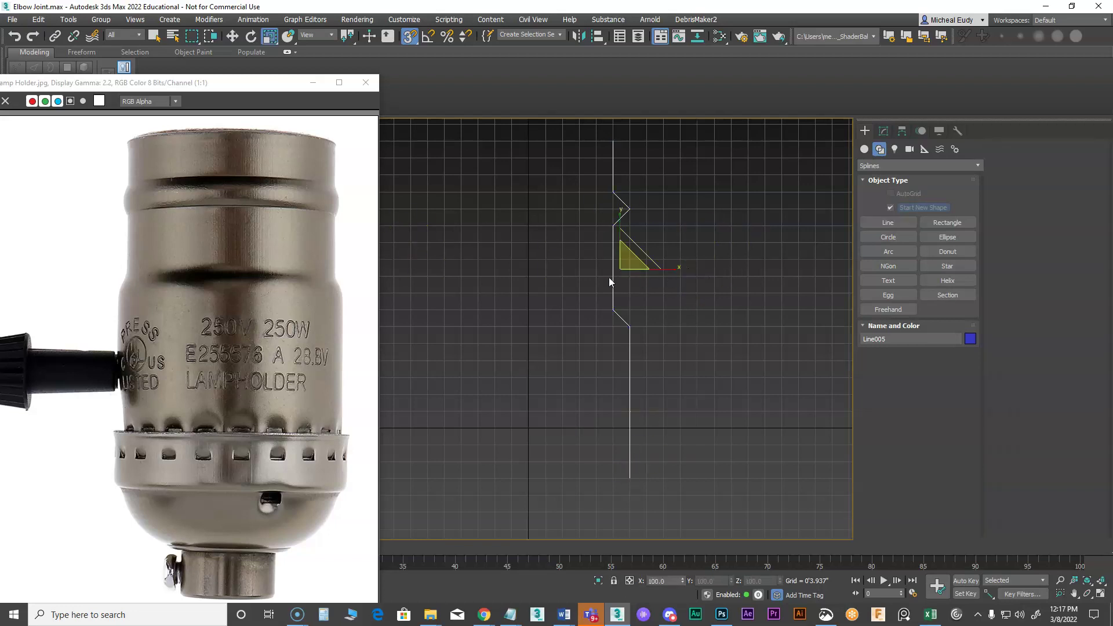
# - Apply a Lathe modifier to the profile line and align its axis to Min
pyautogui.moveTo(689, 364); pyautogui.dragTo(750, 360, button='middle')
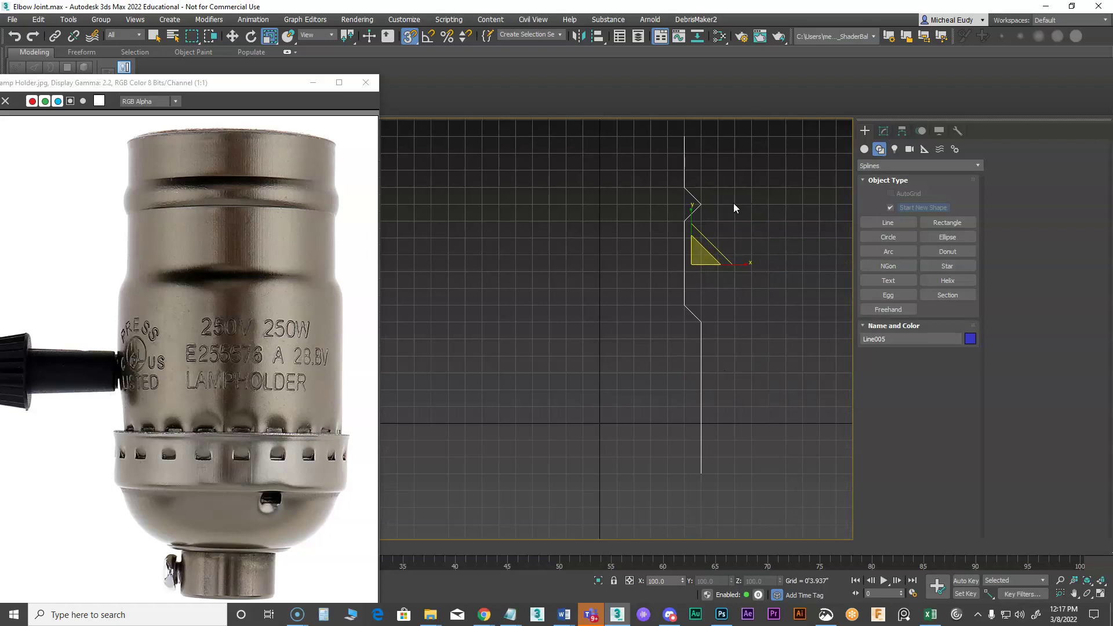
pyautogui.click(881, 130)
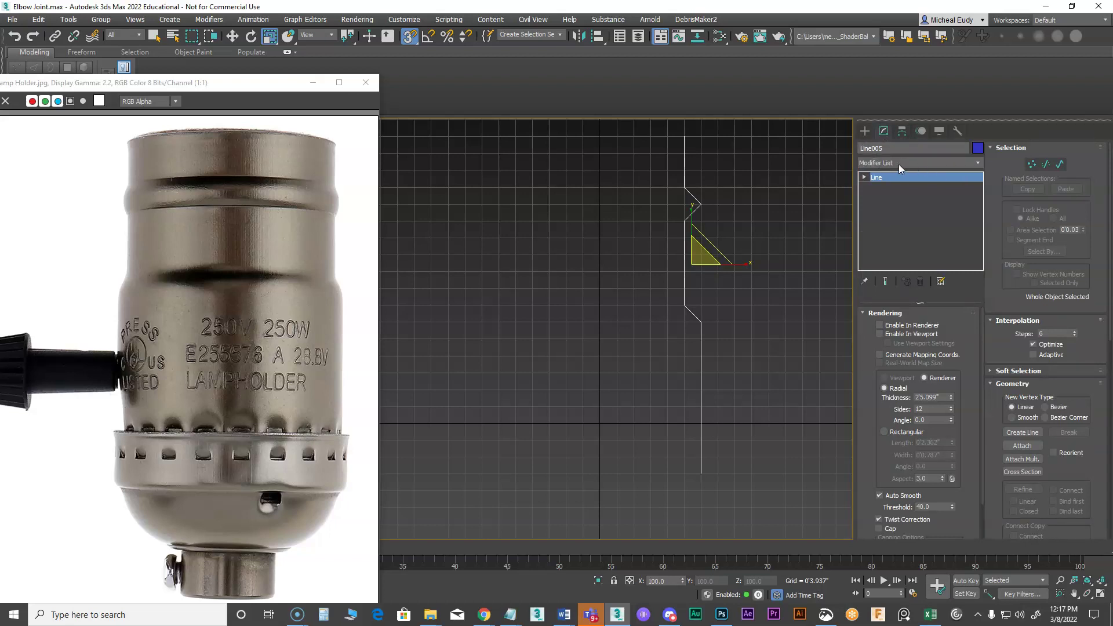
pyautogui.click(978, 163)
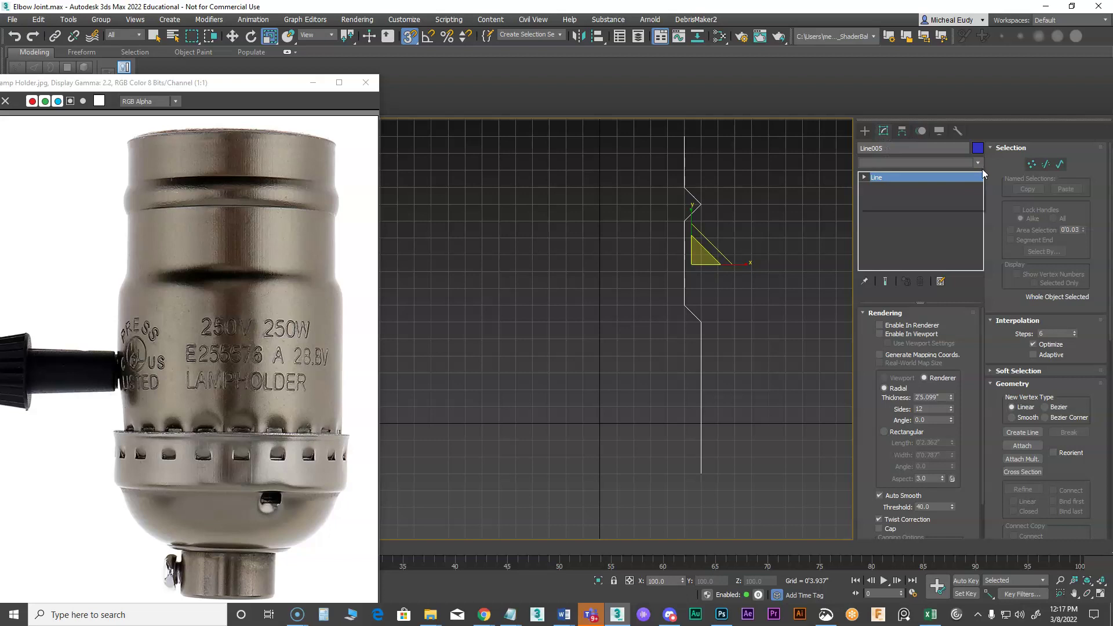
pyautogui.moveTo(976, 208); pyautogui.dragTo(990, 279)
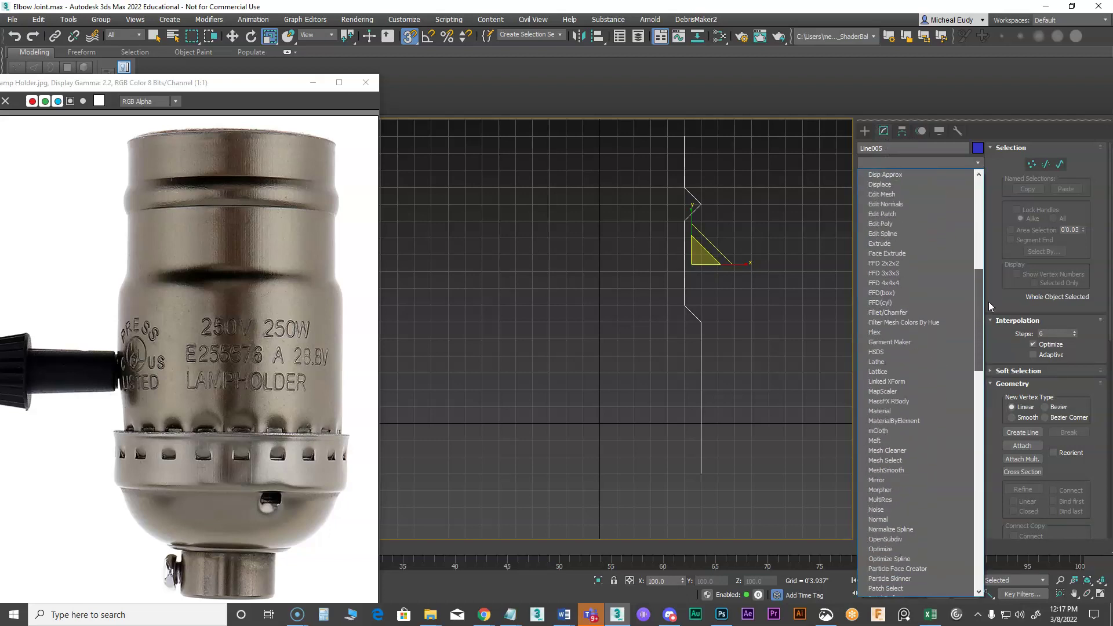
pyautogui.scroll(-3, 887, 354)
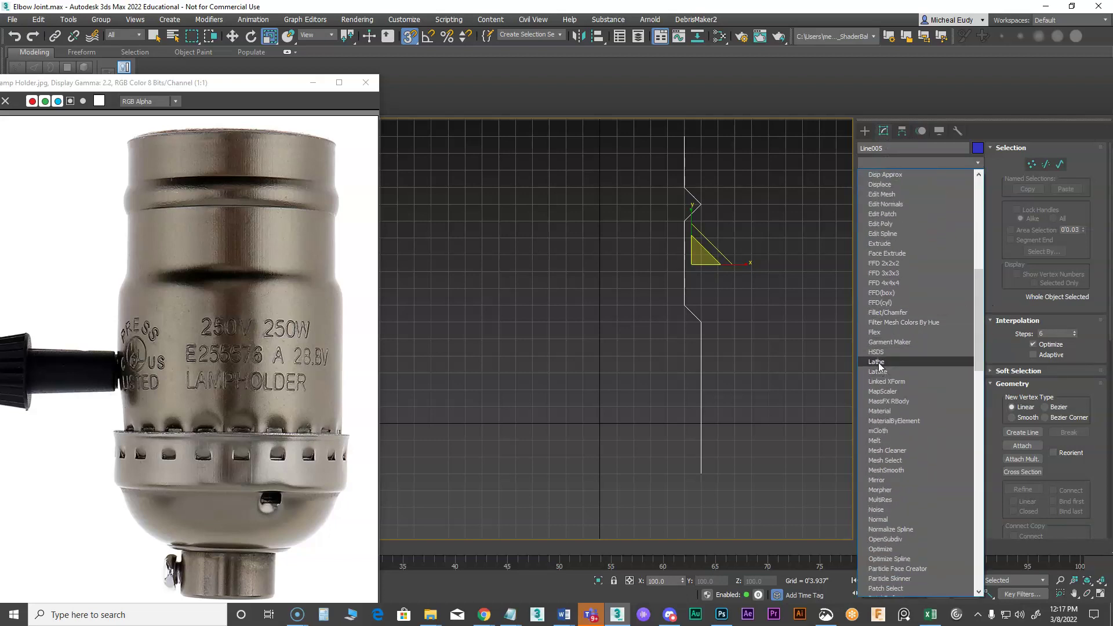
pyautogui.click(877, 362)
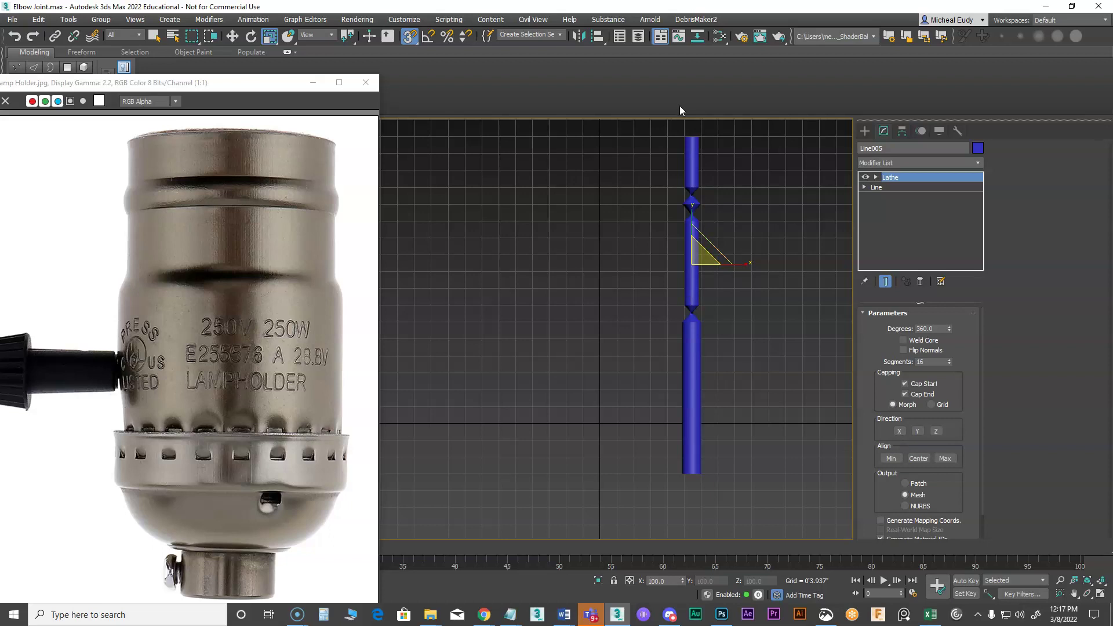
pyautogui.click(893, 458)
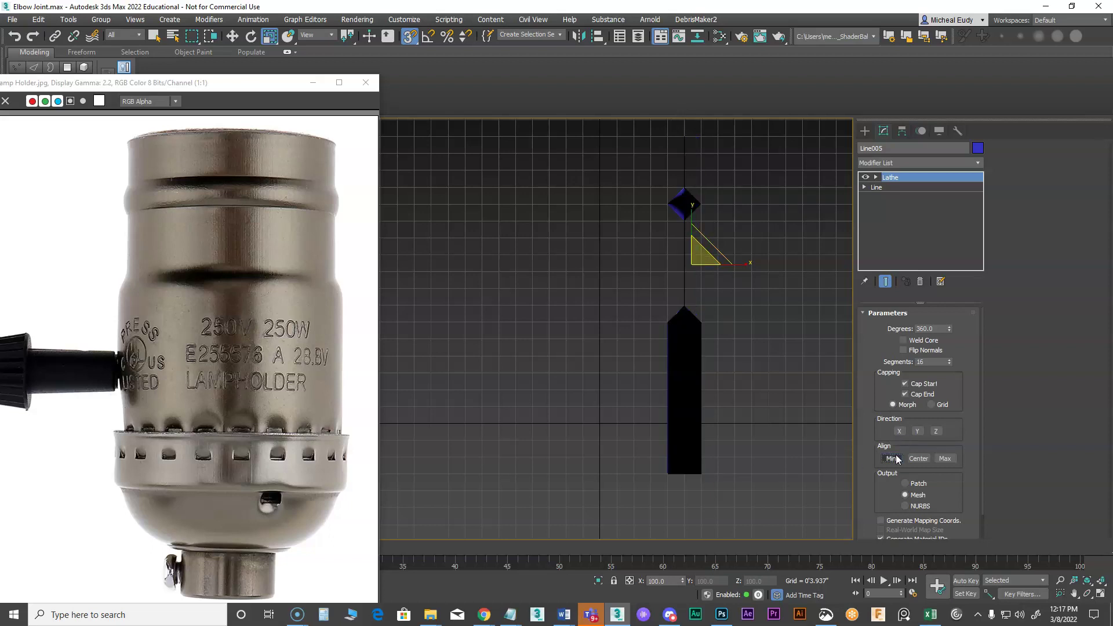
# - With snapping off, move the Lathe axis left near the grid's vertical centre line and flip the surface normals
pyautogui.click(875, 177)
pyautogui.click(893, 187)
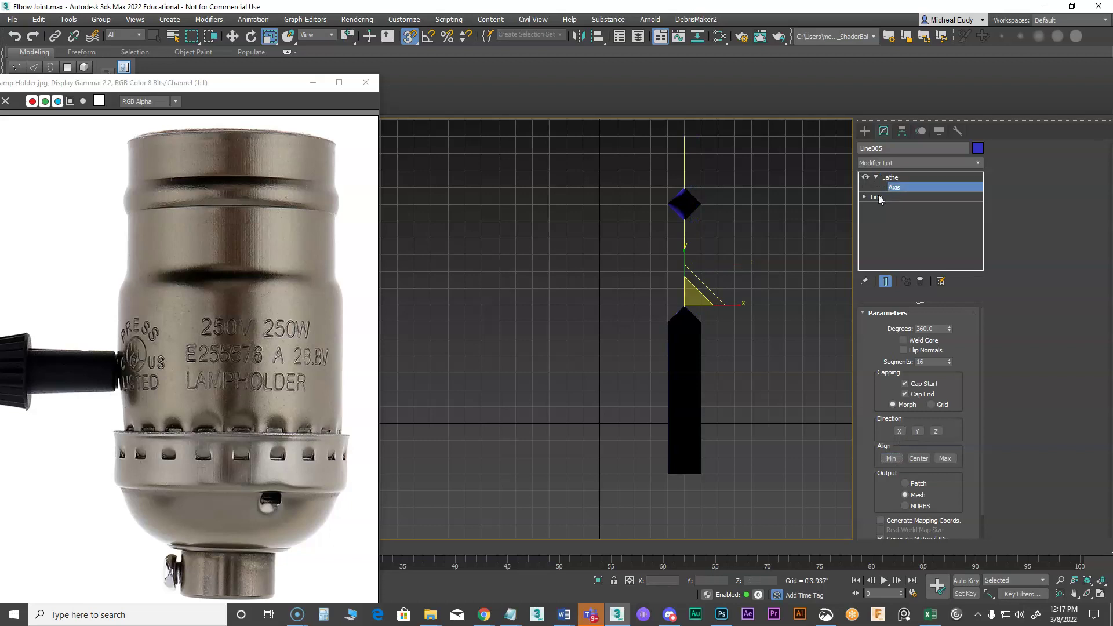
pyautogui.rightClick(754, 304)
pyautogui.click(766, 311)
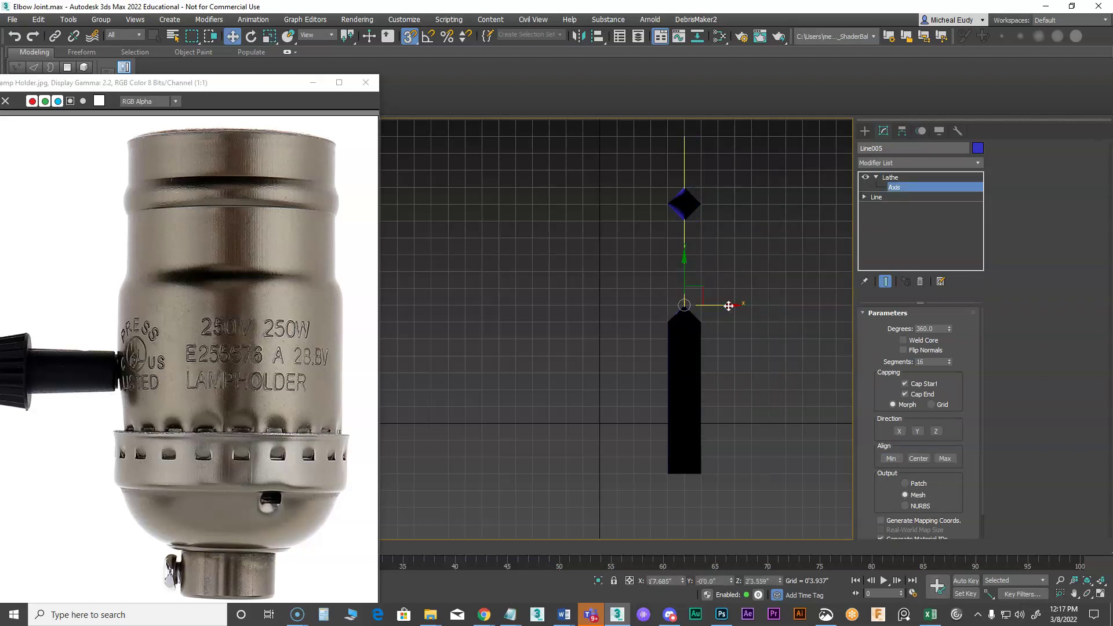
pyautogui.click(411, 37)
pyautogui.moveTo(725, 307); pyautogui.dragTo(645, 304)
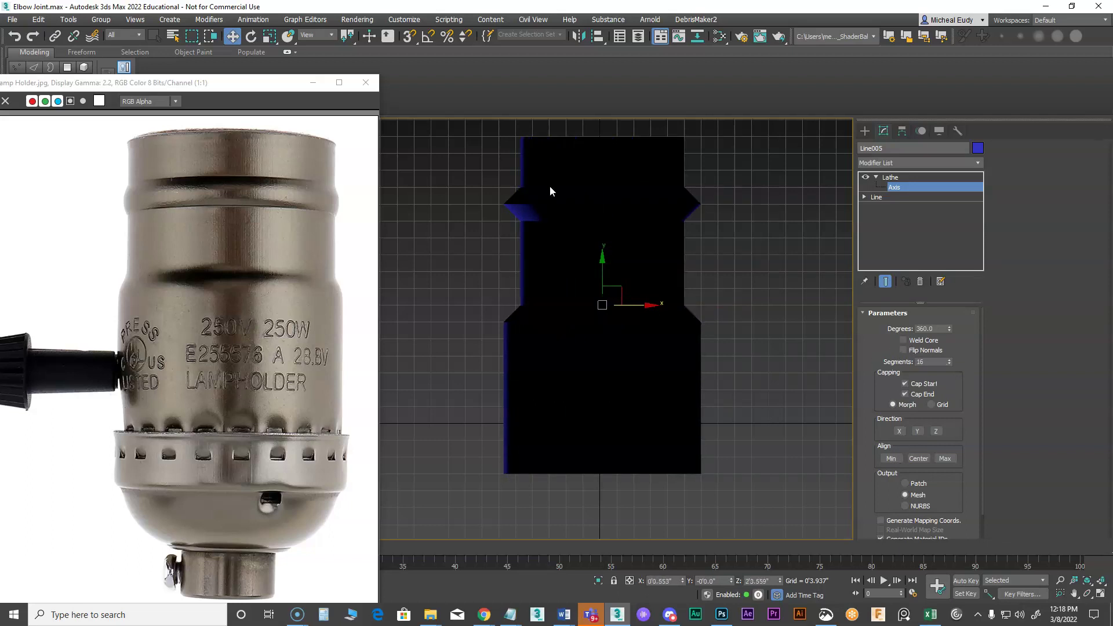
pyautogui.click(903, 350)
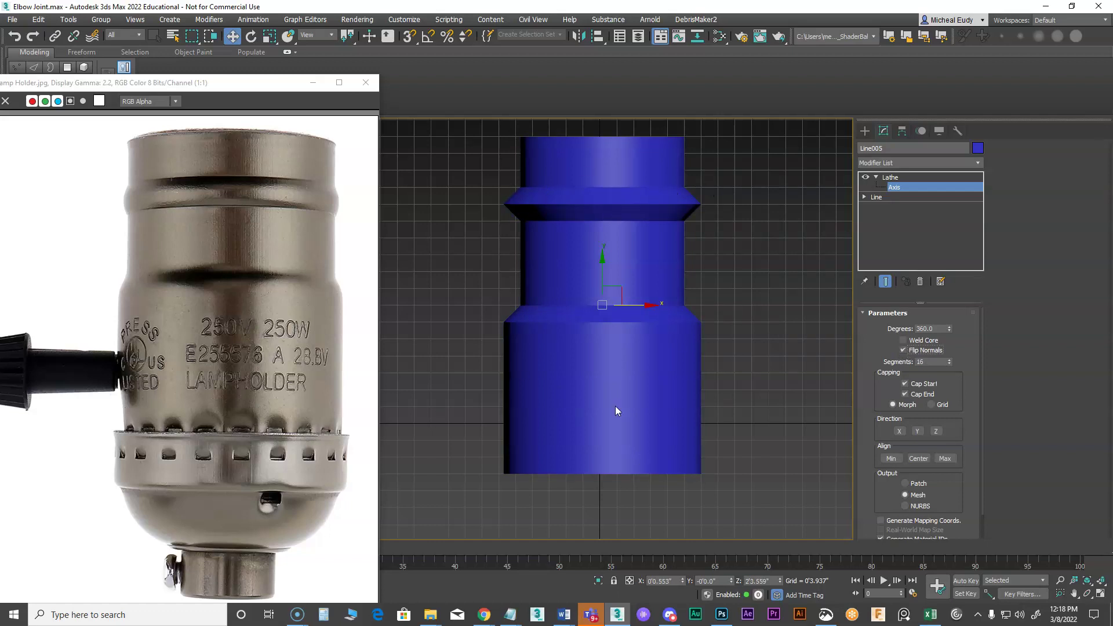
# - Assign the physical material Material #25 to the lathed body and show edged faces in the viewport
pyautogui.click(719, 36)
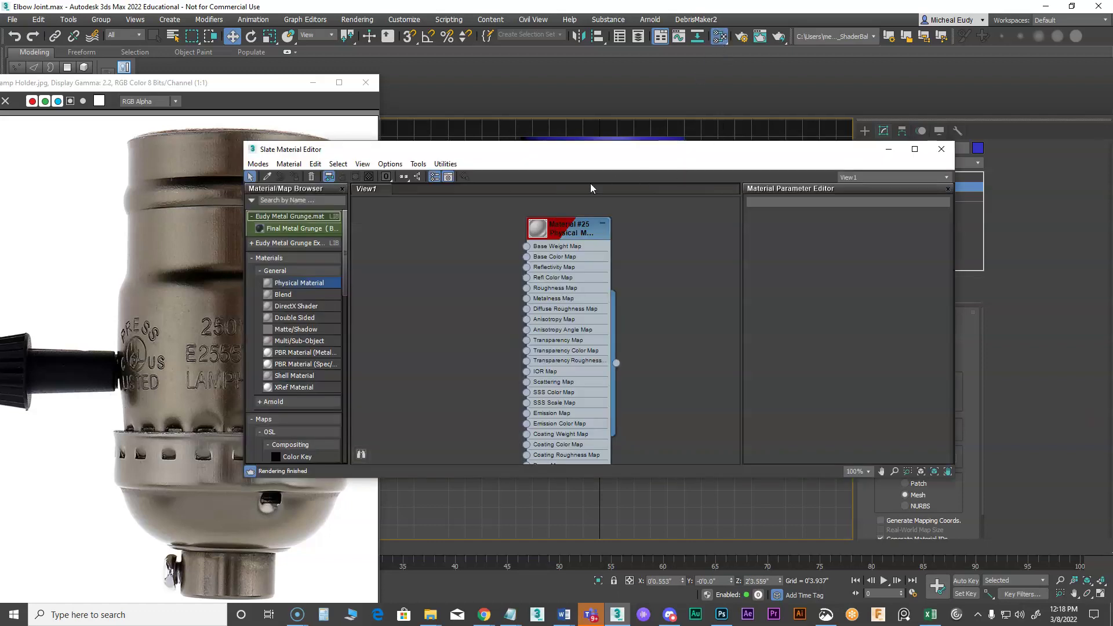
pyautogui.rightClick(575, 227)
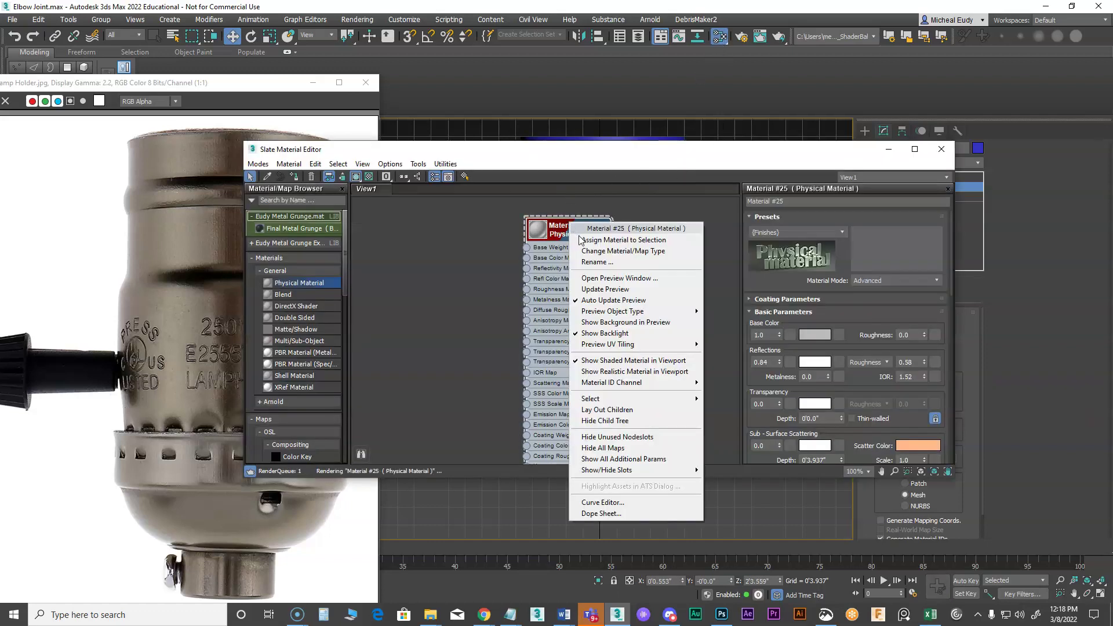
pyautogui.click(613, 240)
pyautogui.click(940, 151)
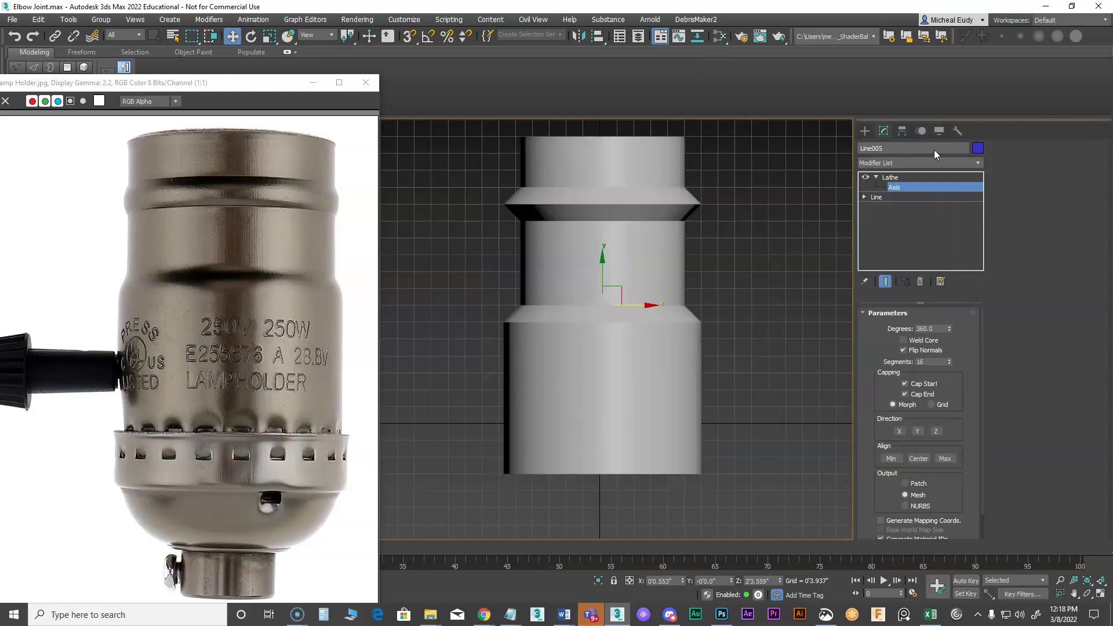
pyautogui.press('F4')
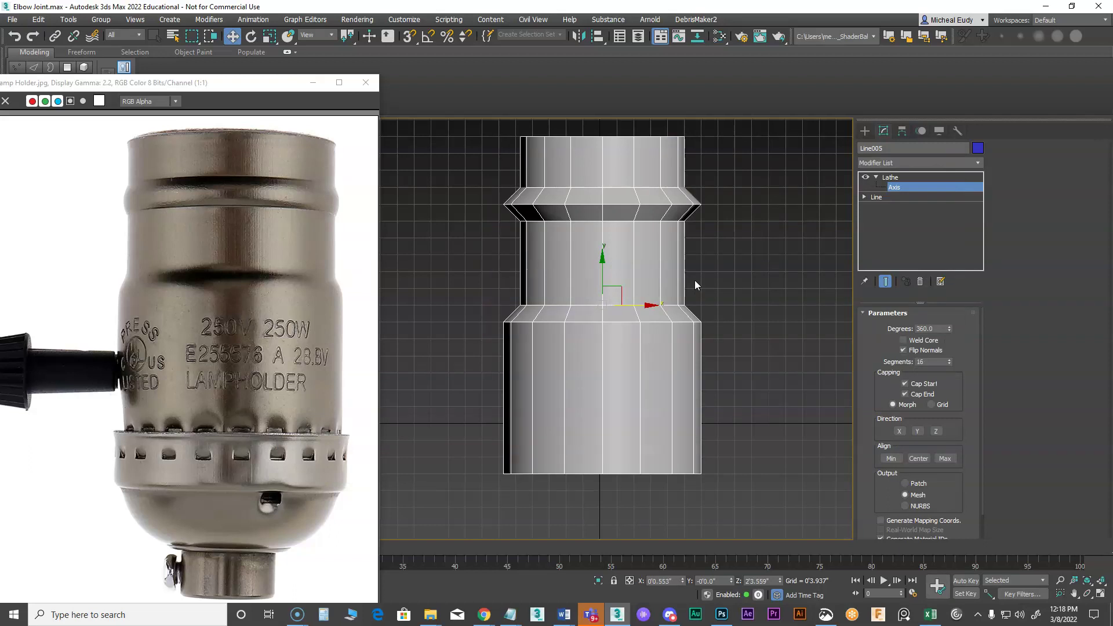
# - Shift the Lathe axis slightly further left to widen the body, and return to the main Lathe level
pyautogui.moveTo(646, 305); pyautogui.dragTo(644, 307)
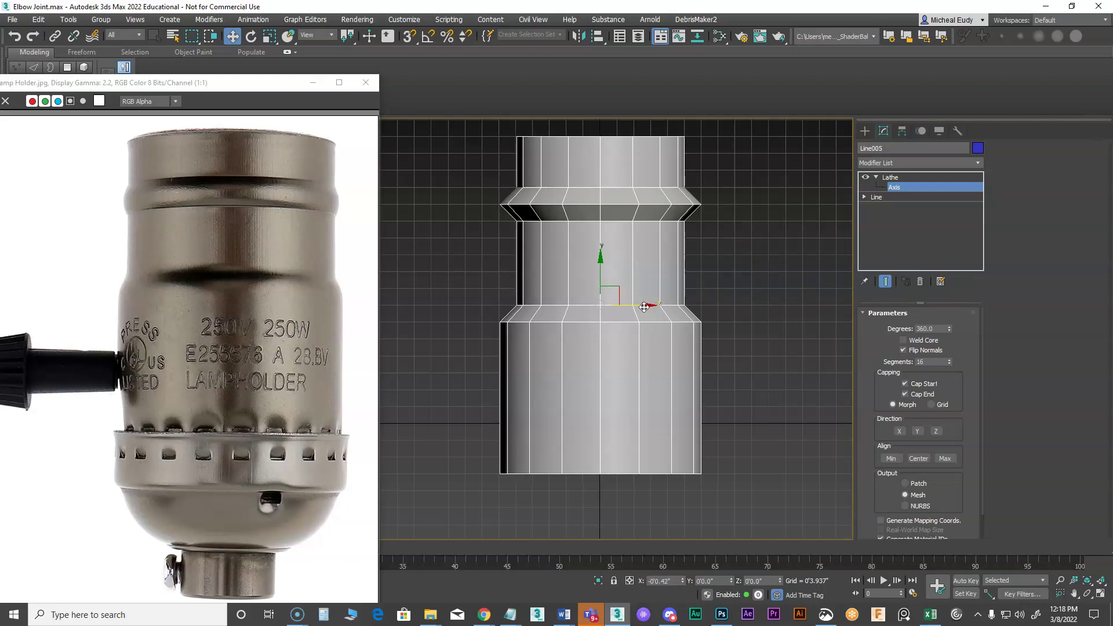
pyautogui.moveTo(734, 353)
pyautogui.mouseDown(button='middle')
pyautogui.moveTo(750, 380)
pyautogui.moveTo(714, 354)
pyautogui.moveTo(707, 328)
pyautogui.moveTo(698, 366)
pyautogui.moveTo(643, 395)
pyautogui.moveTo(710, 394)
pyautogui.moveTo(632, 348)
pyautogui.moveTo(611, 370)
pyautogui.mouseUp(button='middle')
pyautogui.click(954, 183)
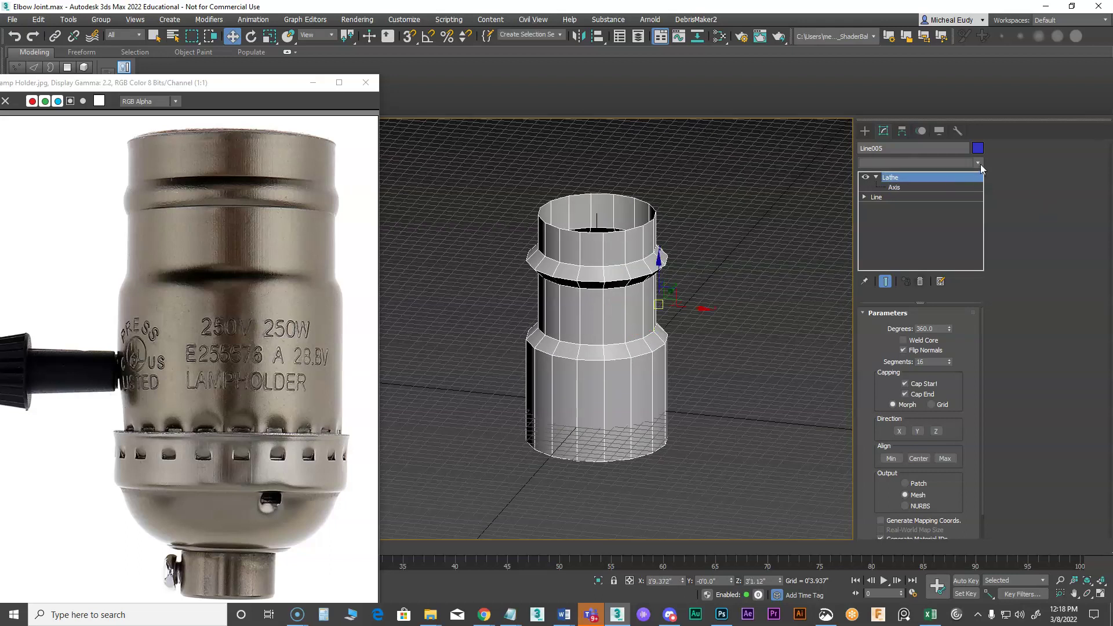
# - Apply a MeshSmooth modifier to the lathed body and set its iterations to 2
pyautogui.click(978, 164)
pyautogui.moveTo(980, 197); pyautogui.dragTo(982, 283)
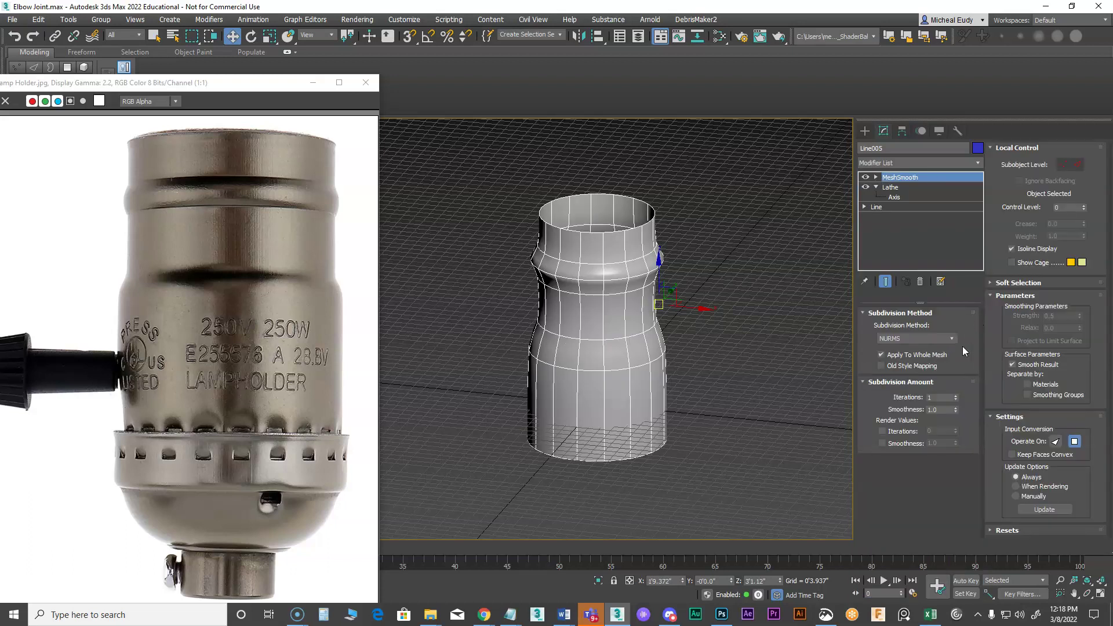
pyautogui.click(956, 395)
# - In the Front view, disable the MeshSmooth display and return to the base Line level with the lathed end result shown
pyautogui.keyDown('alt'); pyautogui.moveTo(578, 322); pyautogui.dragTo(580, 309, button='middle'); pyautogui.keyUp('alt')
pyautogui.press('f')
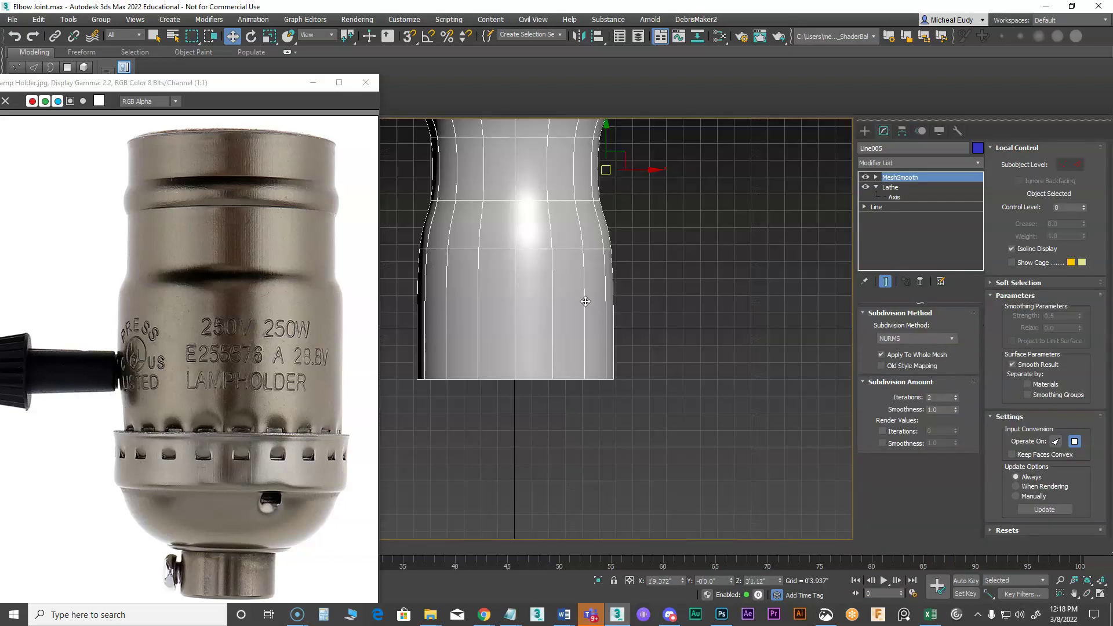
pyautogui.scroll(-2, 603, 313)
pyautogui.scroll(2, 622, 359)
pyautogui.scroll(3, 622, 359)
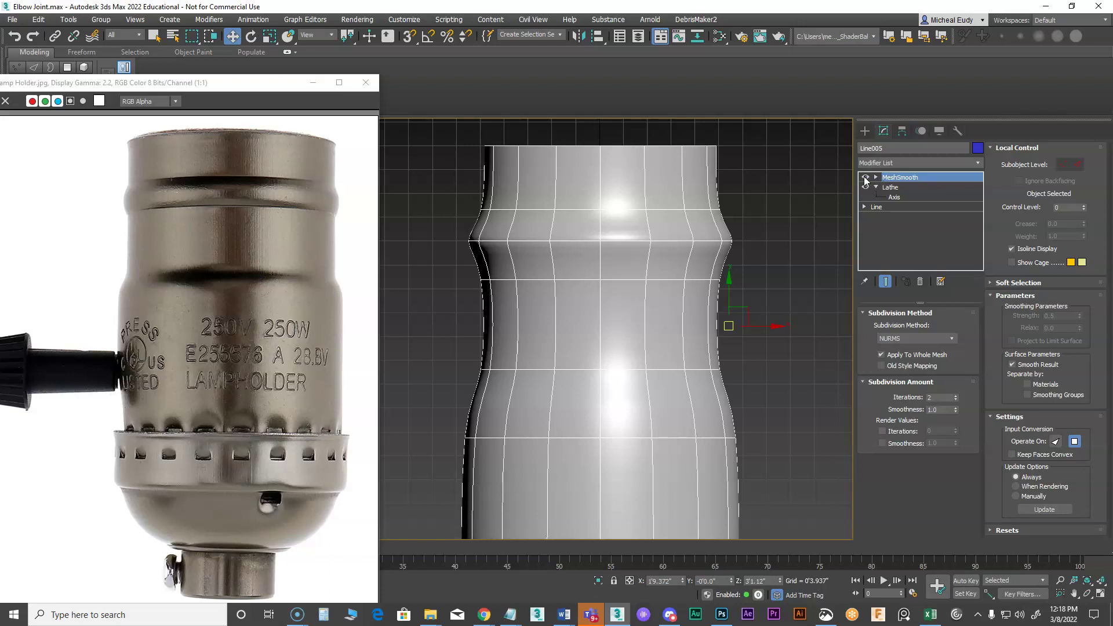
pyautogui.click(886, 189)
pyautogui.click(866, 177)
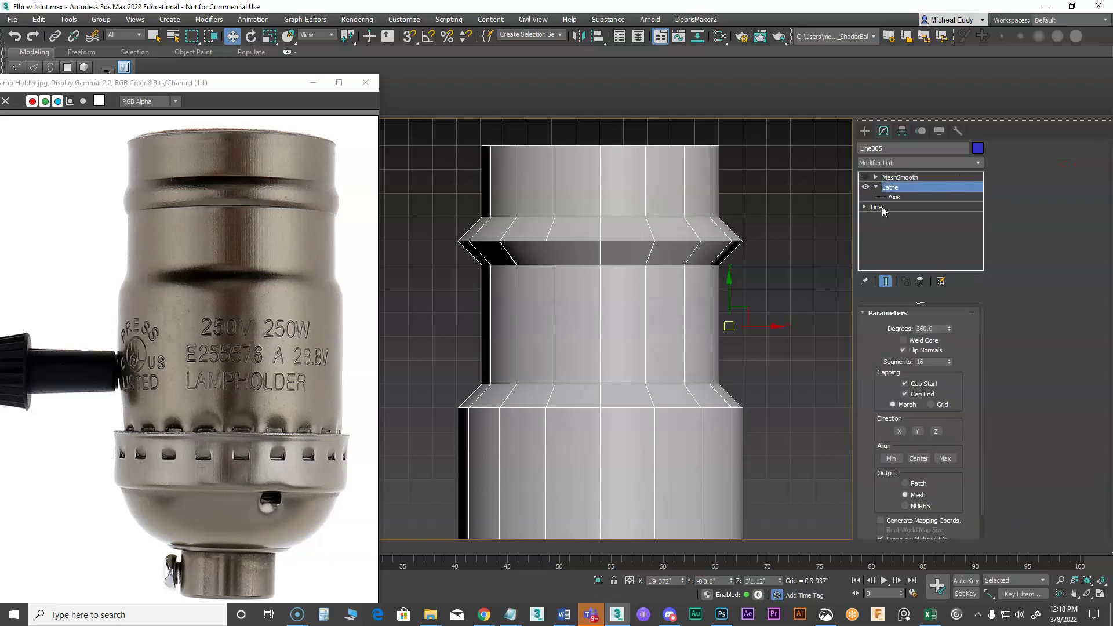
pyautogui.click(878, 207)
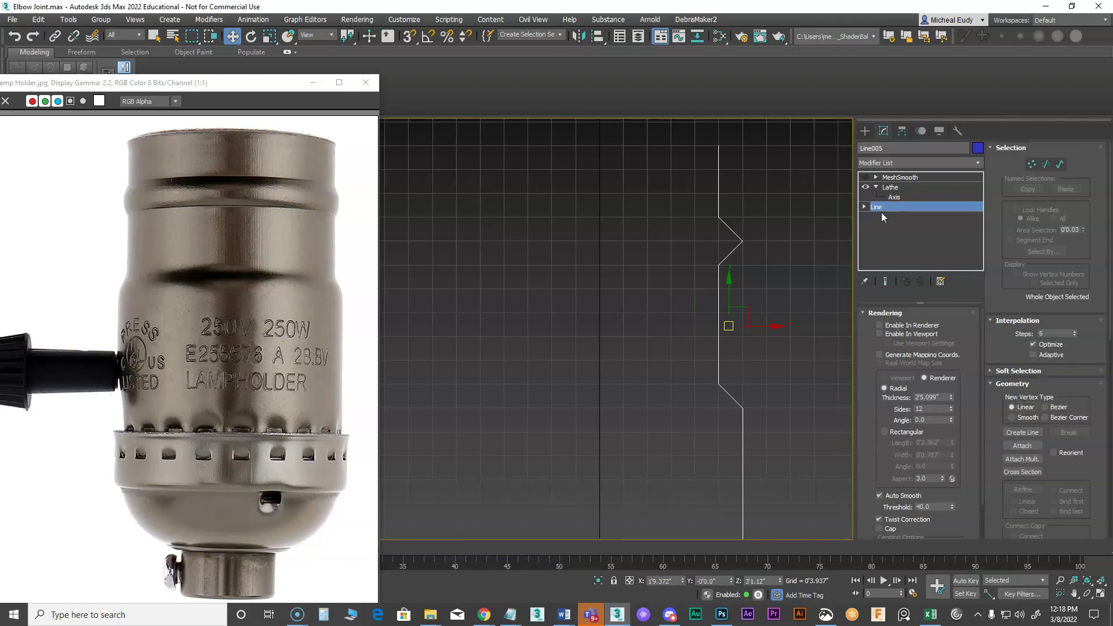
pyautogui.click(885, 282)
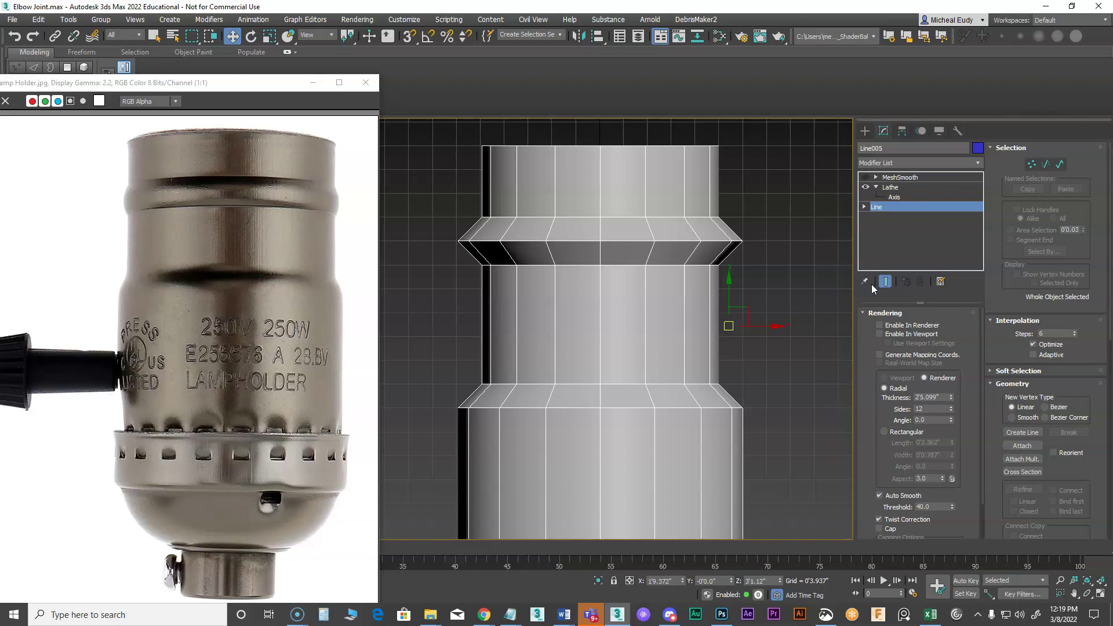
# - At the Line's Segment level, use Refine to add a vertex on either side of the protruding ridge's upper corner
pyautogui.moveTo(715, 227); pyautogui.dragTo(700, 234, button='middle')
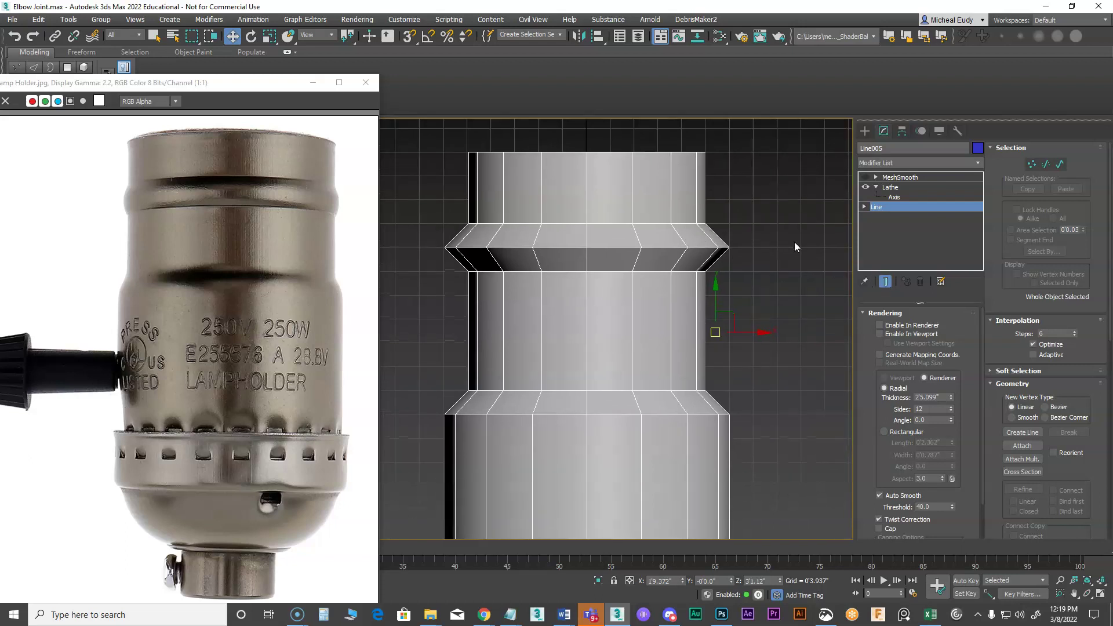
pyautogui.click(1033, 165)
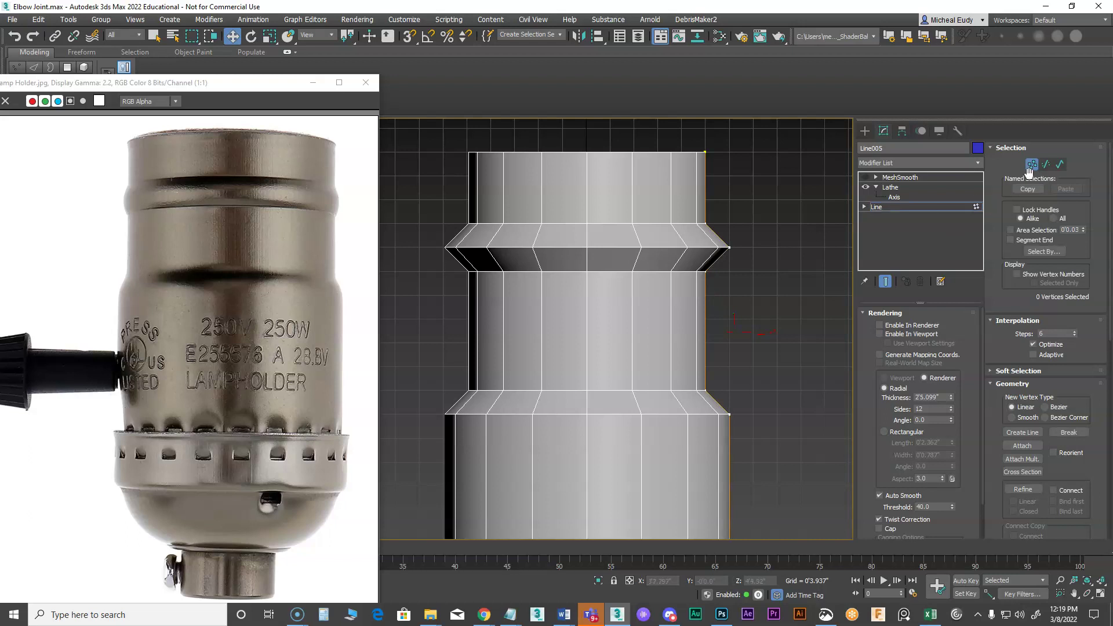
pyautogui.click(1046, 164)
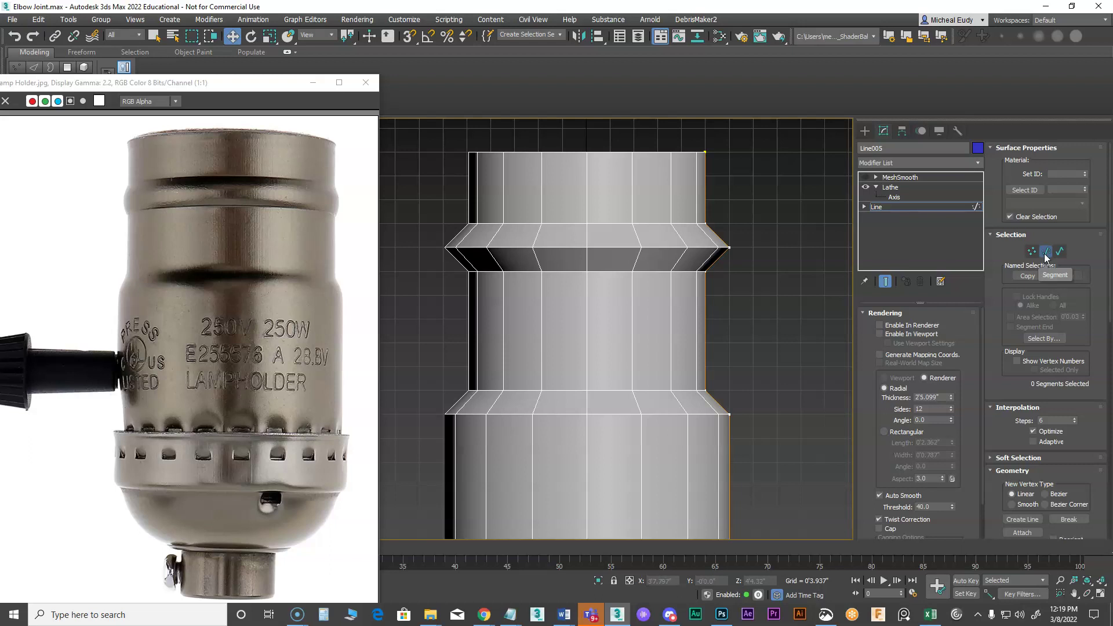
pyautogui.scroll(-3, 996, 371)
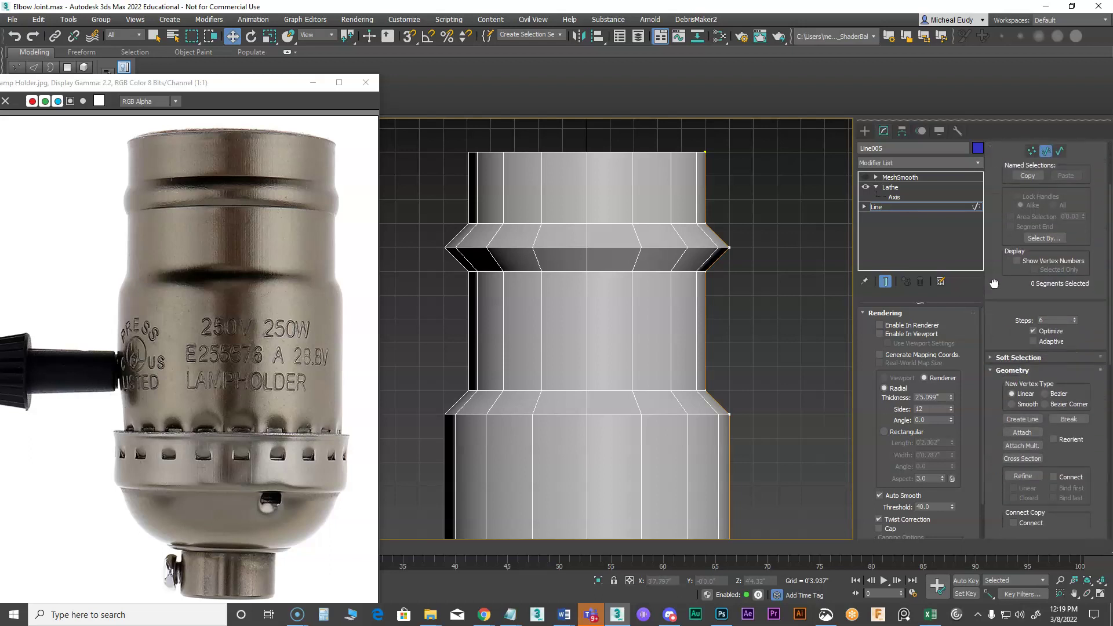
pyautogui.click(1023, 451)
pyautogui.scroll(4, 754, 243)
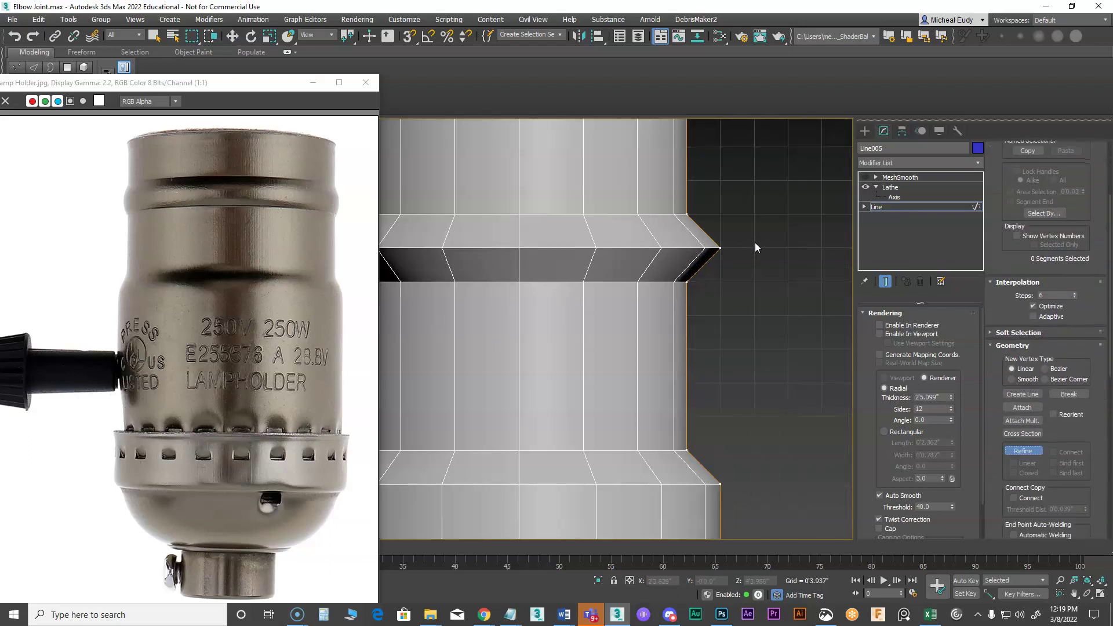
pyautogui.scroll(4, 675, 257)
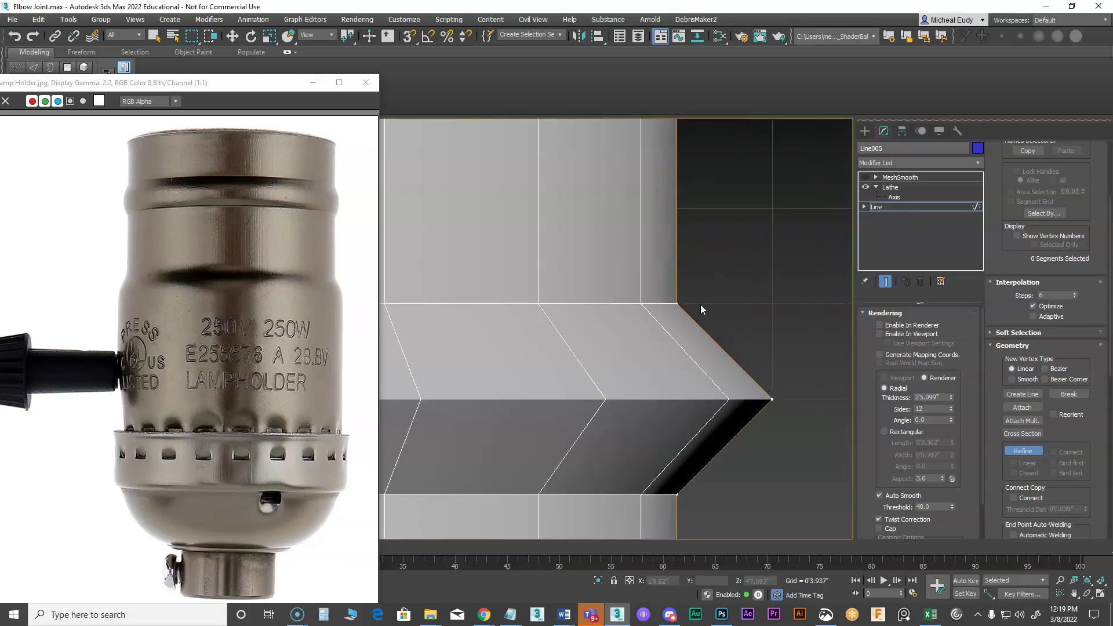
pyautogui.click(683, 308)
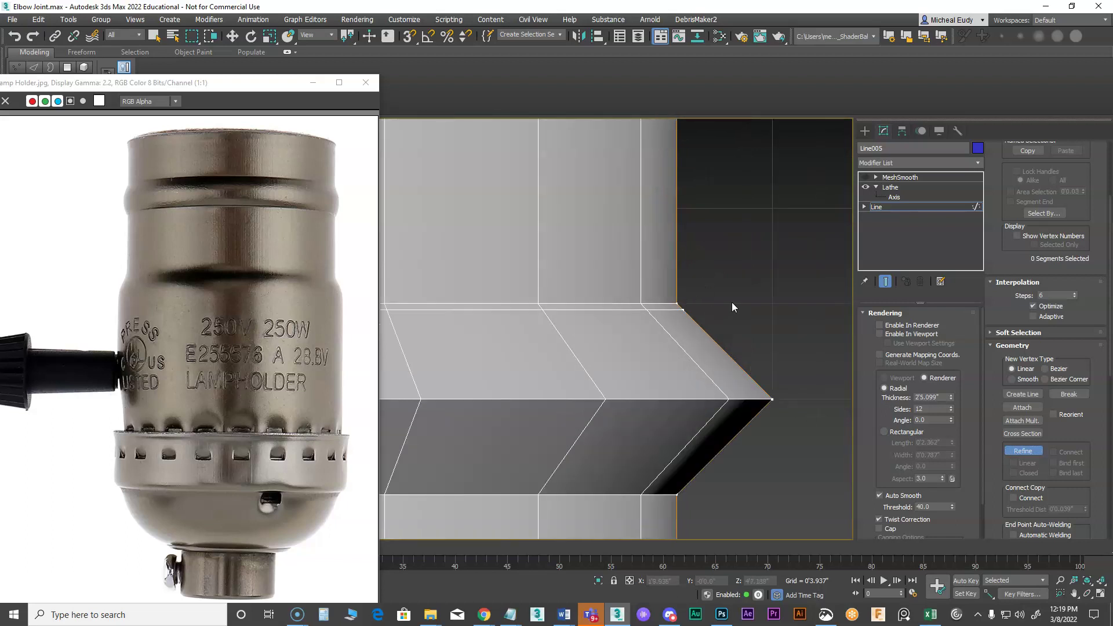
pyautogui.click(677, 294)
pyautogui.moveTo(661, 387); pyautogui.dragTo(633, 263, button='middle')
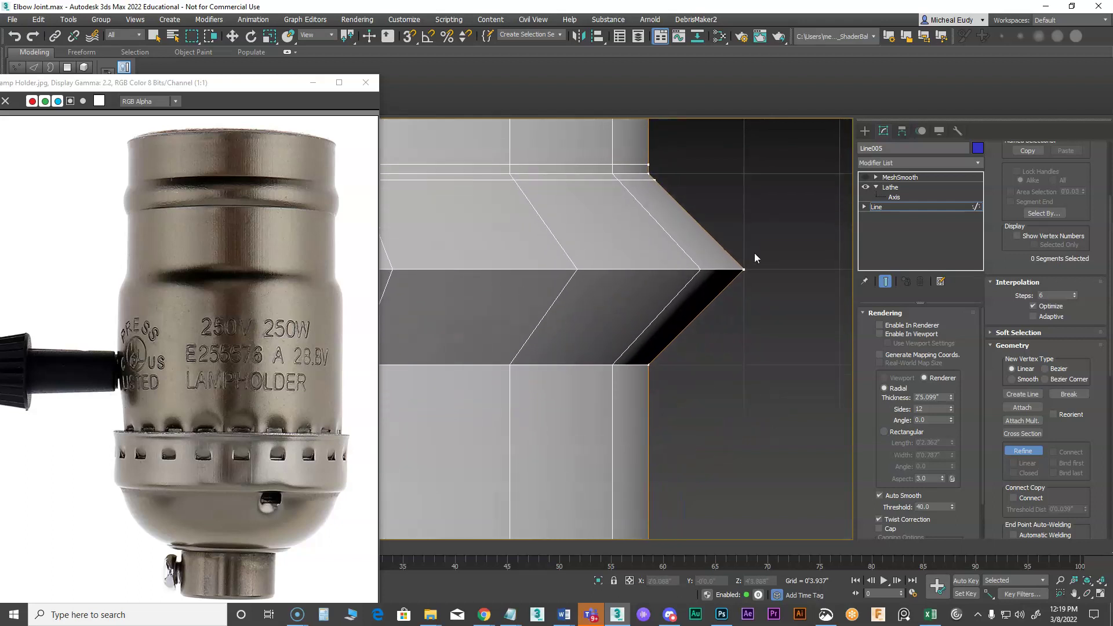
# - Refine the profile with a vertex on either side of the ridge's tip and of its lower corner
pyautogui.click(728, 251)
pyautogui.click(726, 287)
pyautogui.moveTo(703, 367); pyautogui.dragTo(662, 331, button='middle')
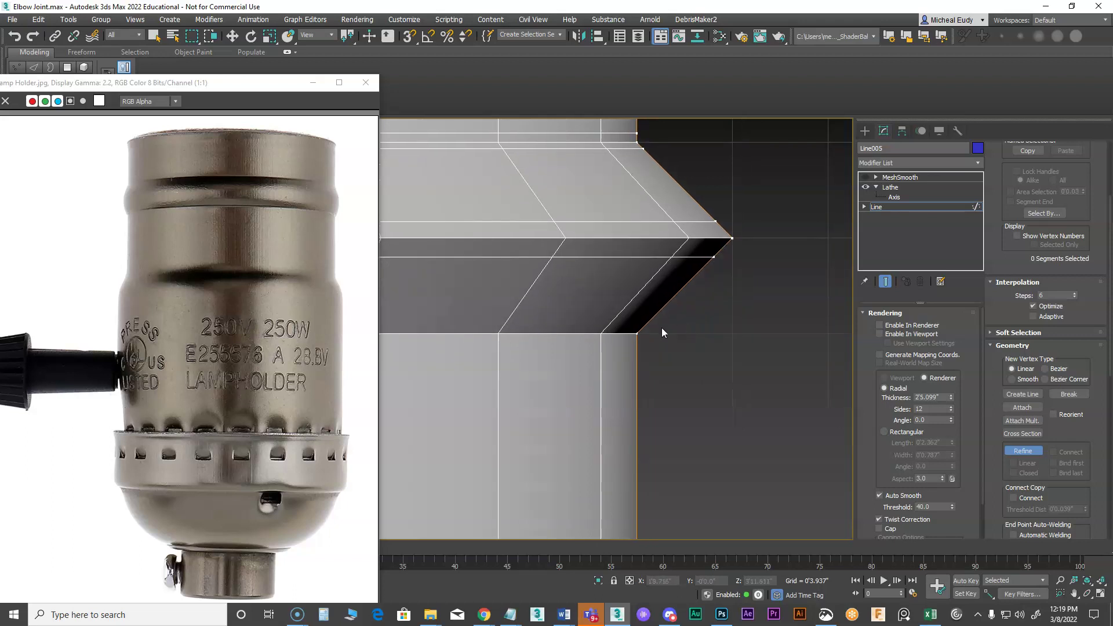
pyautogui.click(645, 325)
pyautogui.click(636, 346)
# - Refine the profile with a vertex on either side of both corners of the sloped shoulder below the ridge
pyautogui.scroll(-3, 645, 420)
pyautogui.scroll(3, 703, 318)
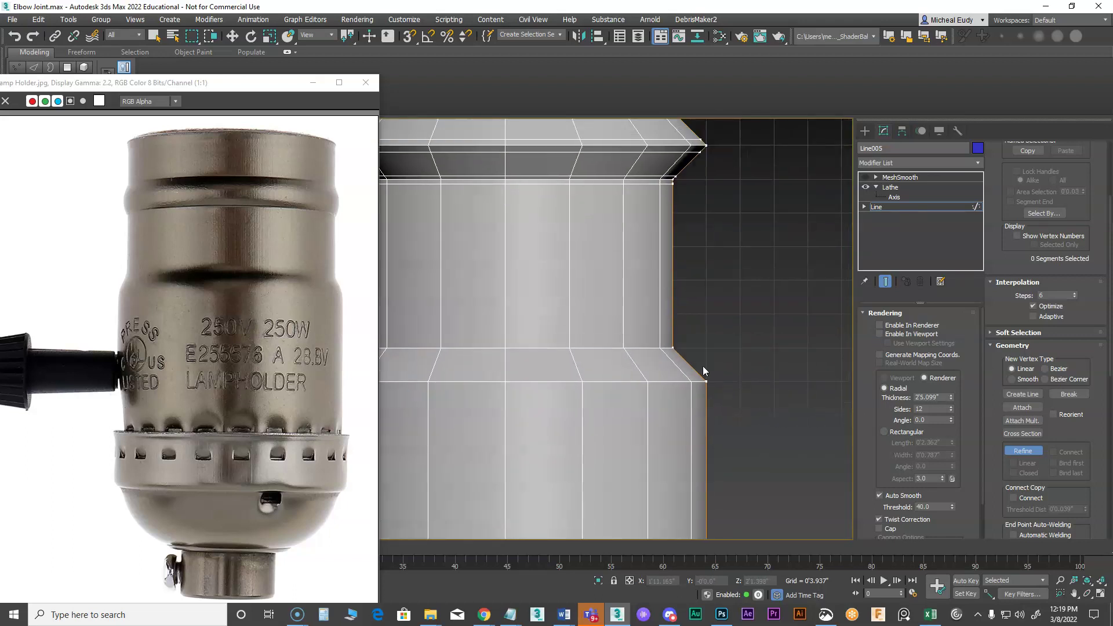
pyautogui.scroll(2, 704, 370)
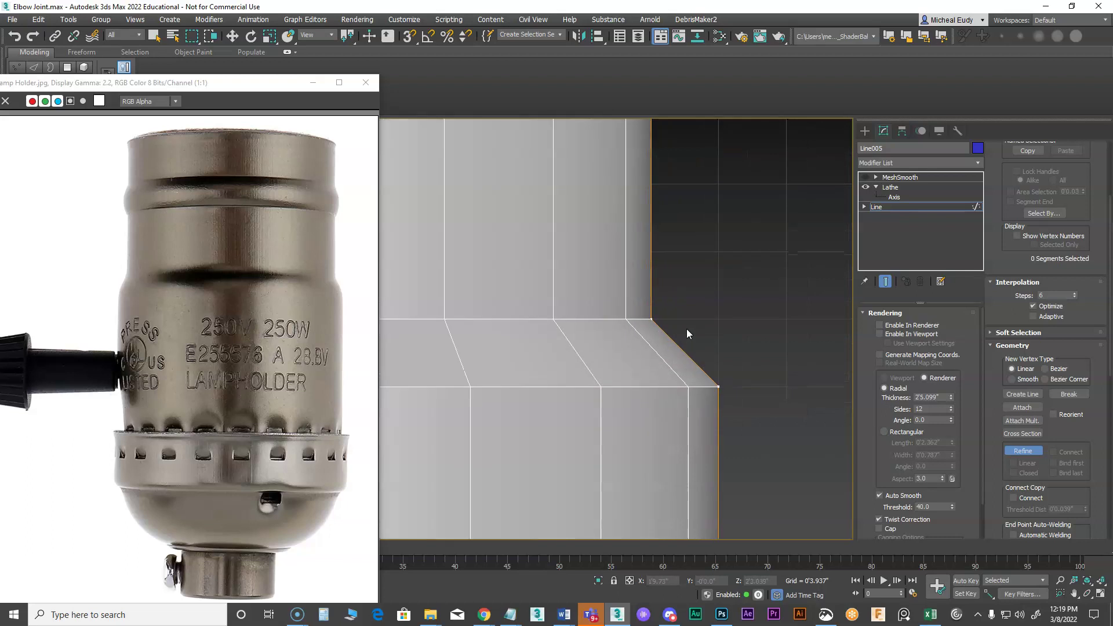
pyautogui.click(651, 299)
pyautogui.click(667, 334)
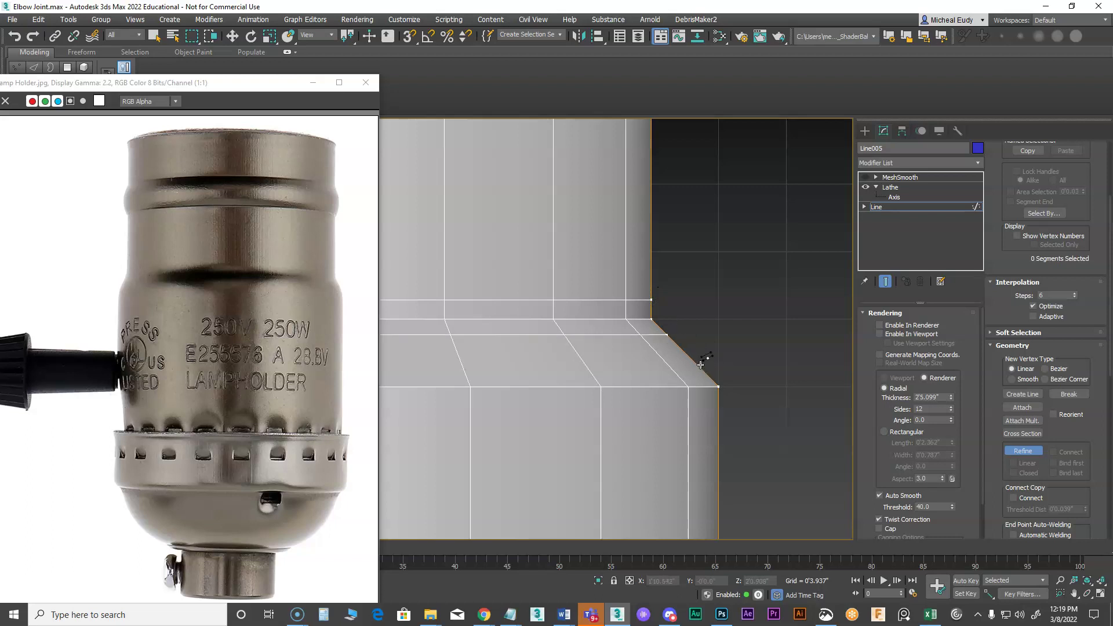
pyautogui.click(697, 365)
pyautogui.click(718, 419)
# - Re-enable the MeshSmooth display and check the tightened corners at the ridge and shoulder
pyautogui.click(865, 177)
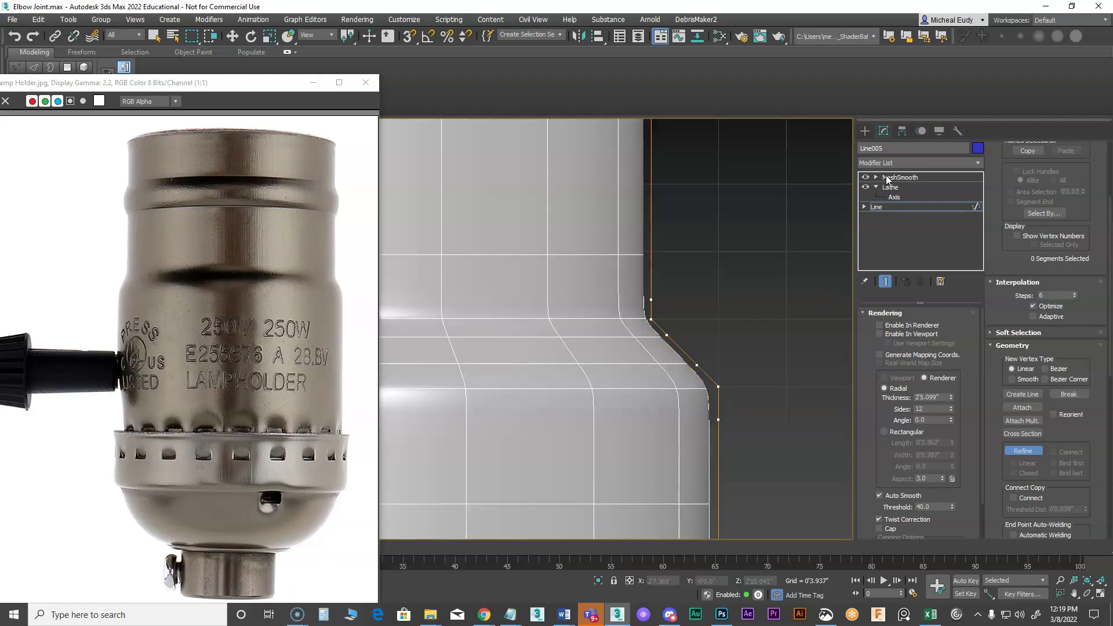
pyautogui.scroll(-6, 728, 359)
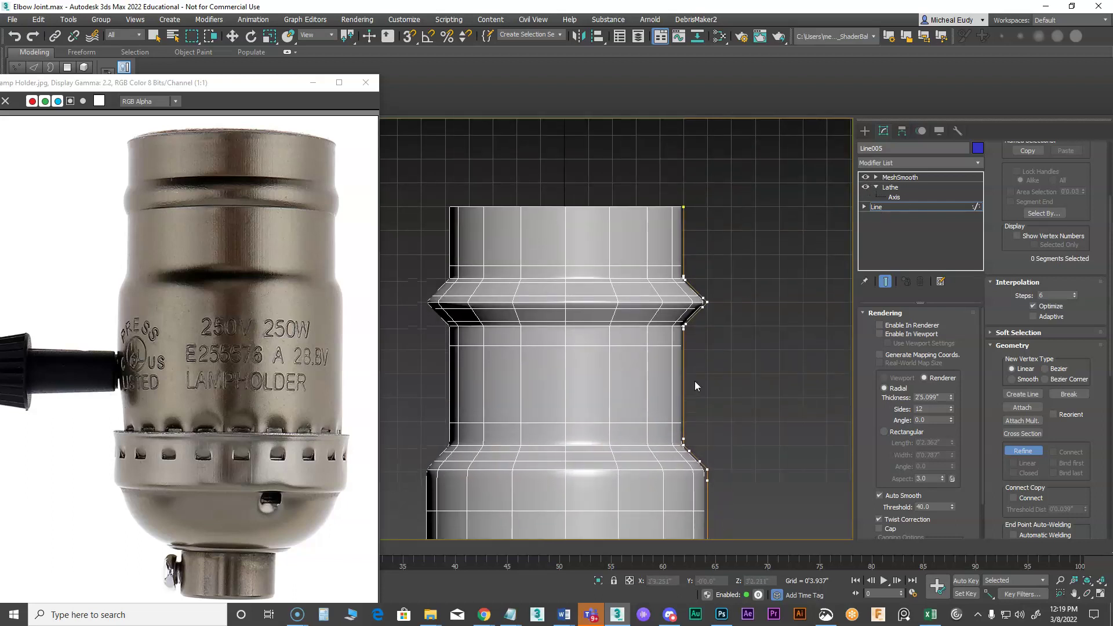
pyautogui.scroll(4, 654, 313)
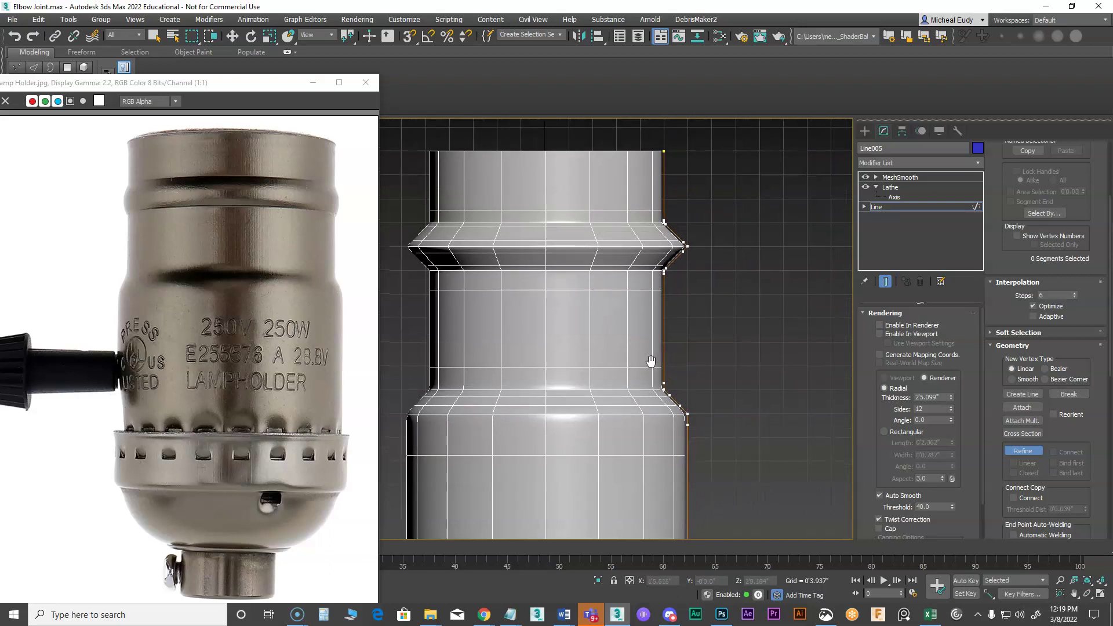
pyautogui.scroll(3, 677, 251)
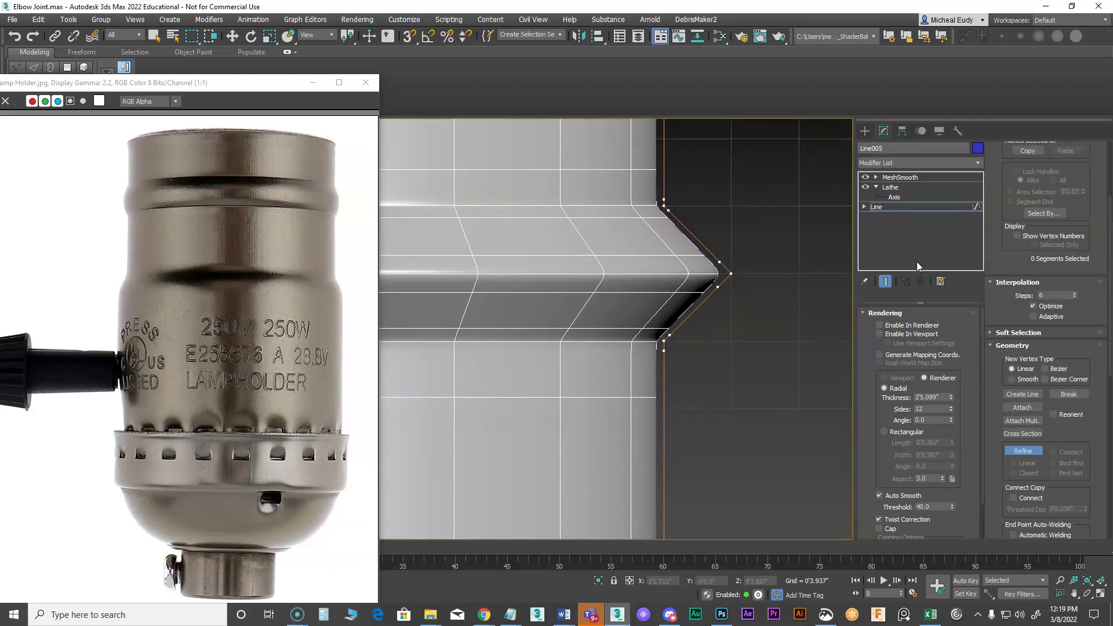
# - Switch to the Line's Vertex level and hide the end result so only the profile spline shows
pyautogui.click(886, 206)
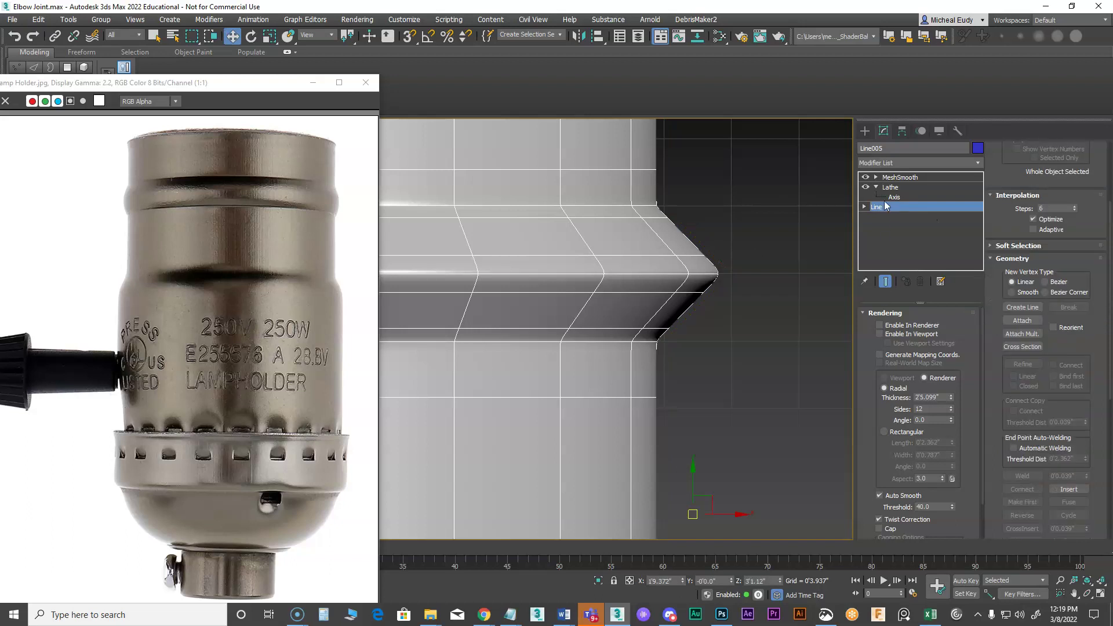
pyautogui.click(885, 280)
pyautogui.click(885, 278)
pyautogui.click(865, 207)
pyautogui.click(885, 216)
pyautogui.click(885, 281)
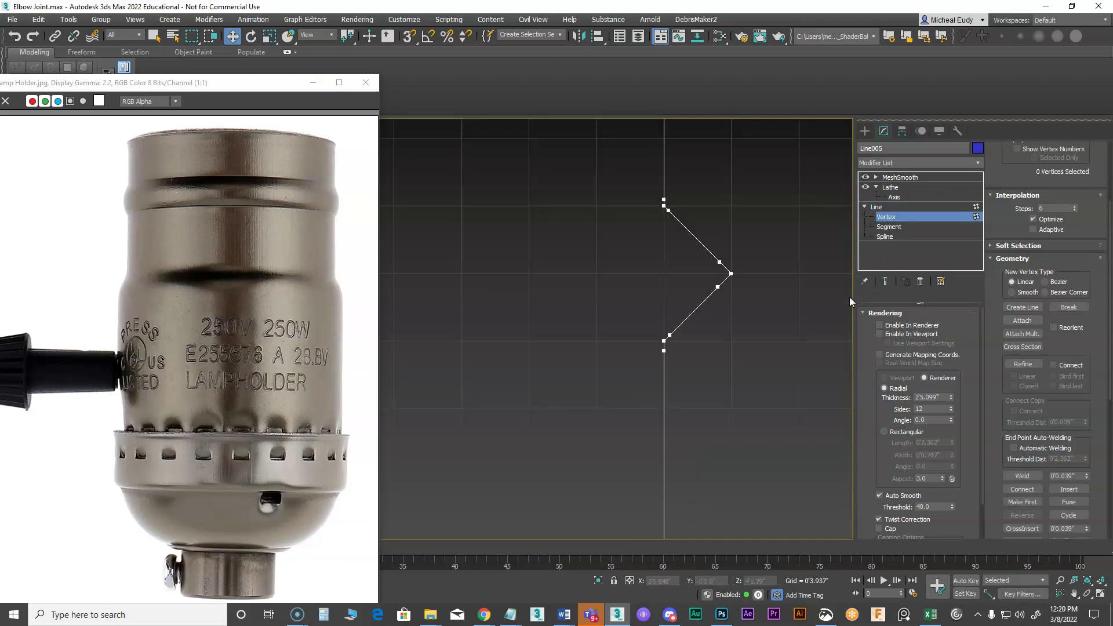
# - Move the ridge's three tip vertices inward, pull the outermost one slightly further in, and show the end result again
pyautogui.moveTo(706, 250); pyautogui.dragTo(726, 295)
pyautogui.moveTo(631, 184); pyautogui.dragTo(774, 375)
pyautogui.moveTo(694, 244); pyautogui.dragTo(753, 318)
pyautogui.moveTo(762, 262); pyautogui.dragTo(745, 262)
pyautogui.click(714, 273)
pyautogui.scroll(3, 712, 288)
pyautogui.moveTo(748, 270); pyautogui.dragTo(737, 273)
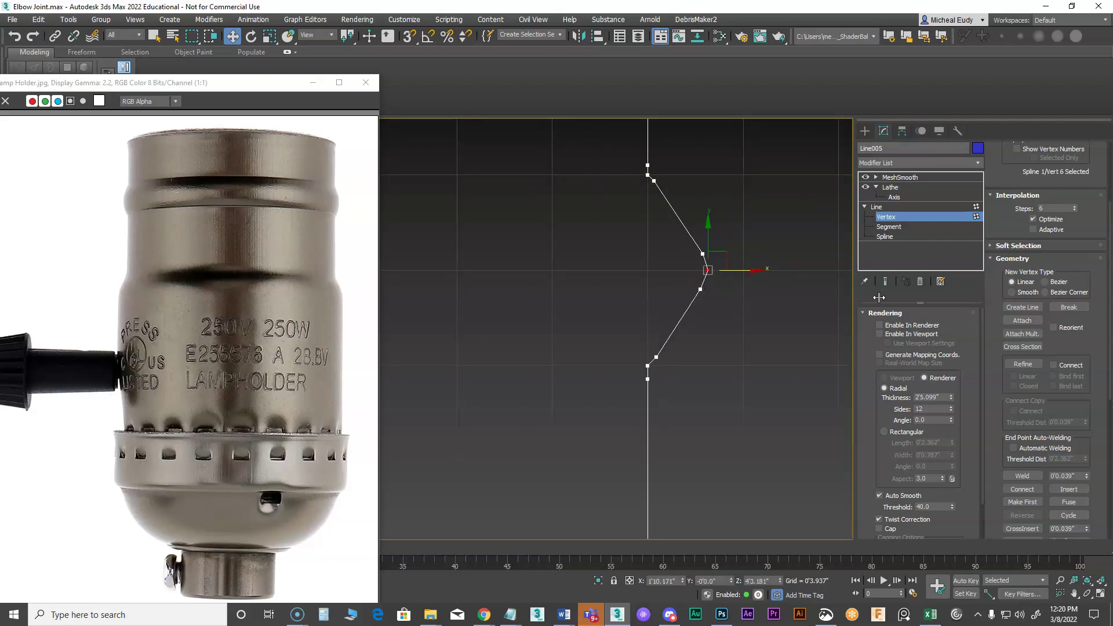
pyautogui.click(885, 281)
pyautogui.scroll(-2, 801, 328)
pyautogui.scroll(-4, 748, 350)
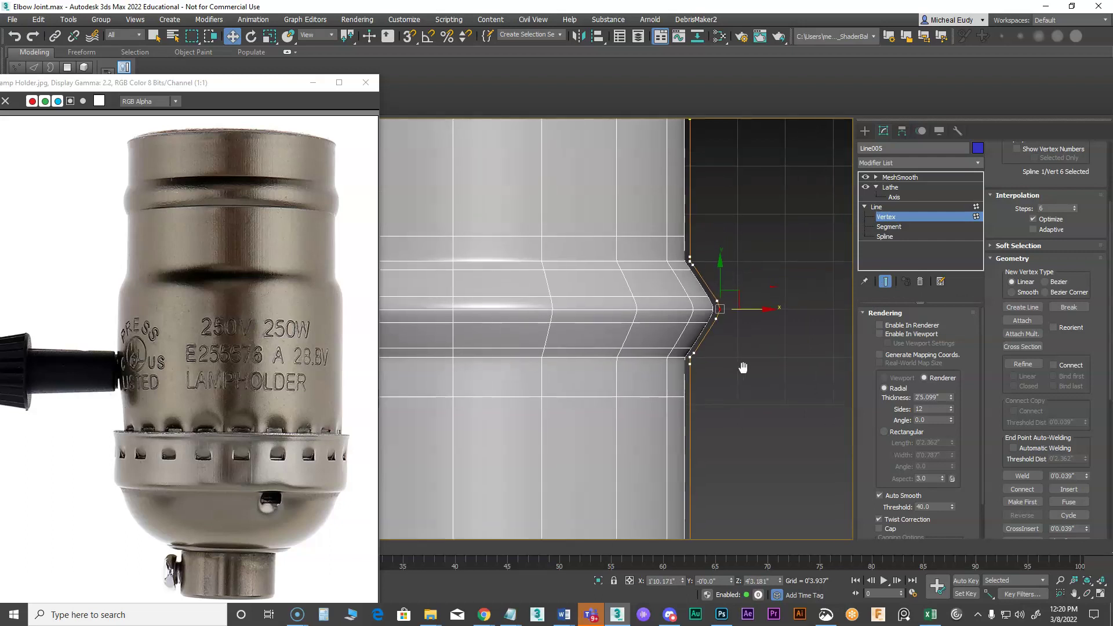
pyautogui.scroll(-3, 719, 341)
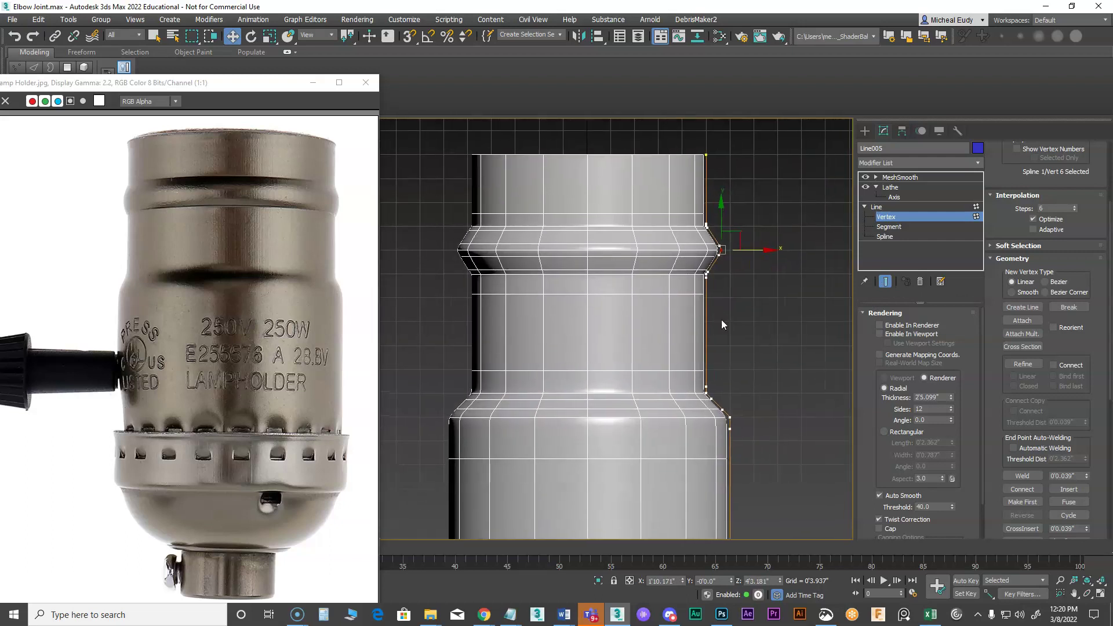
# - Inspect the smoothed body from above, disable the MeshSmooth display, and select the Lathe level
pyautogui.moveTo(690, 192); pyautogui.dragTo(676, 314, button='middle')
pyautogui.scroll(-3, 682, 319)
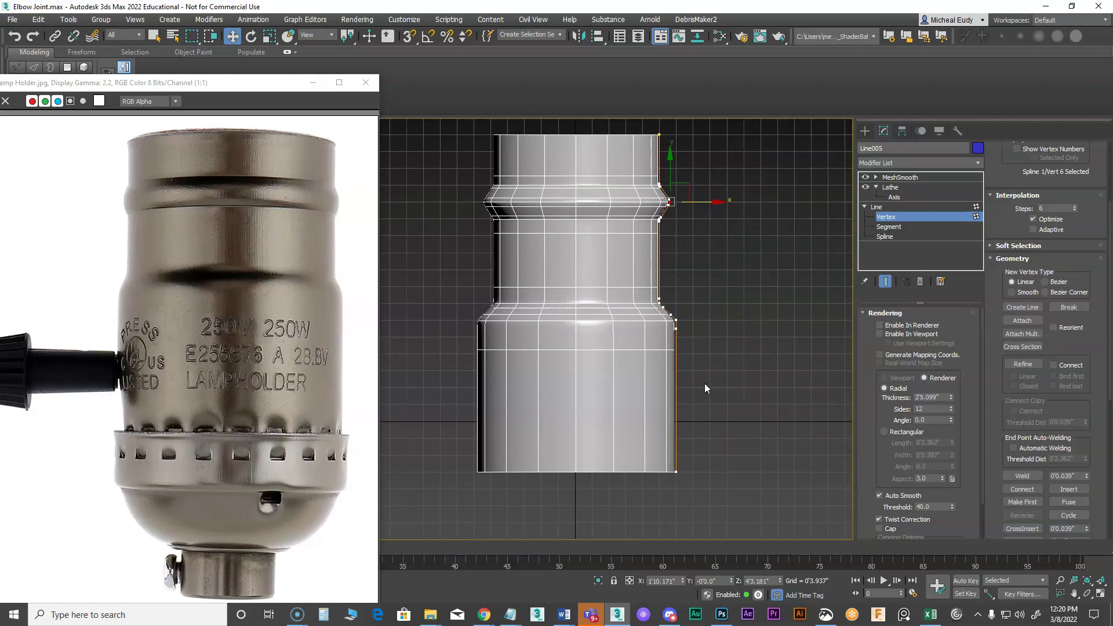
pyautogui.keyDown('alt'); pyautogui.moveTo(680, 378); pyautogui.dragTo(693, 395, button='middle'); pyautogui.keyUp('alt')
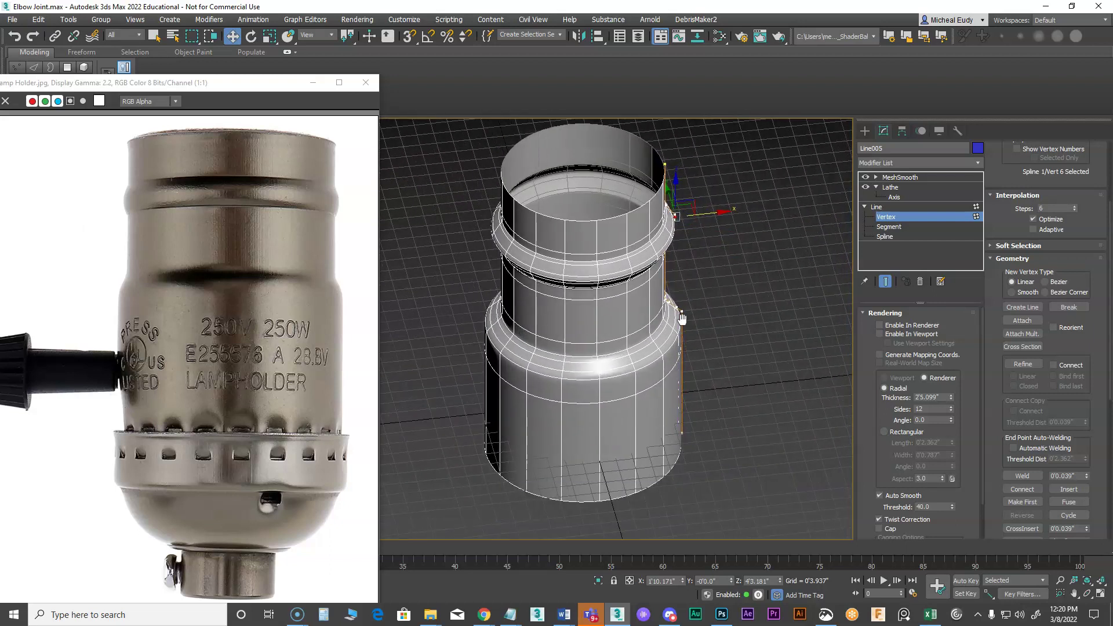
pyautogui.click(865, 177)
pyautogui.click(865, 186)
pyautogui.click(865, 187)
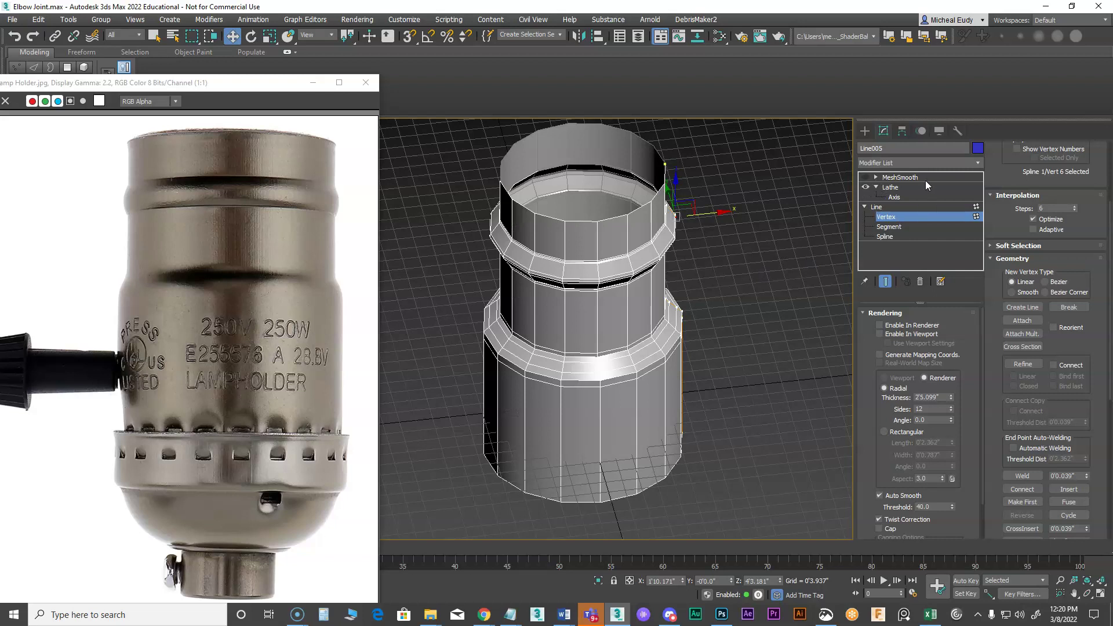
pyautogui.click(892, 187)
# - In the front view, draw the start of a line profile beside the body's lower edge: short top, inward waist, outward flare and small step
pyautogui.keyDown('alt'); pyautogui.moveTo(644, 430); pyautogui.dragTo(632, 304, button='middle'); pyautogui.keyUp('alt')
pyautogui.press('f')
pyautogui.scroll(-3, 633, 303)
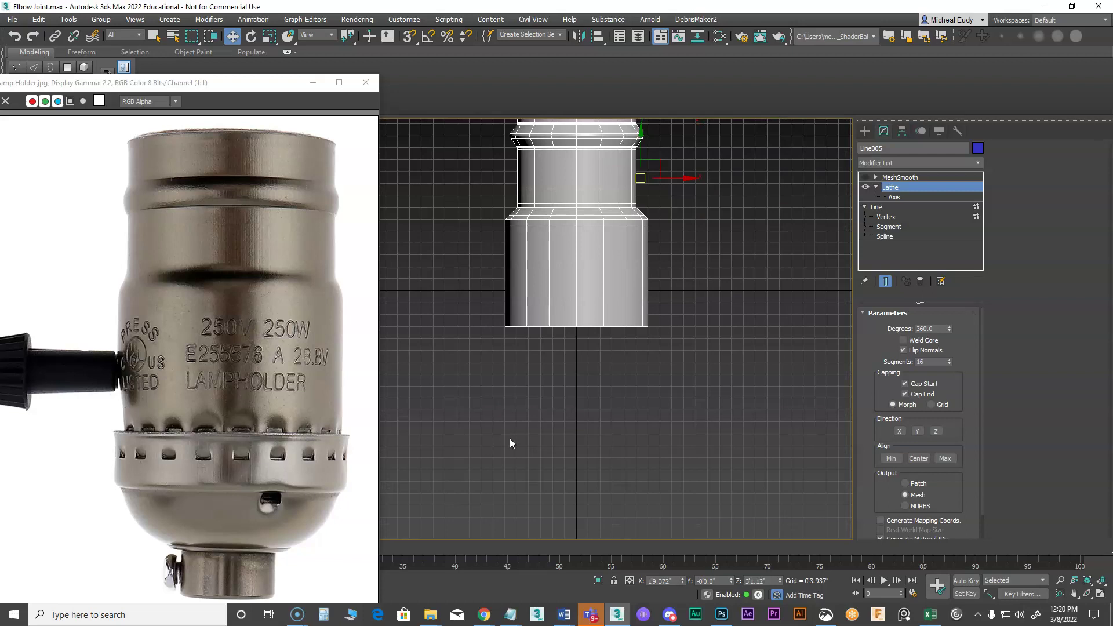
pyautogui.click(864, 131)
pyautogui.click(868, 225)
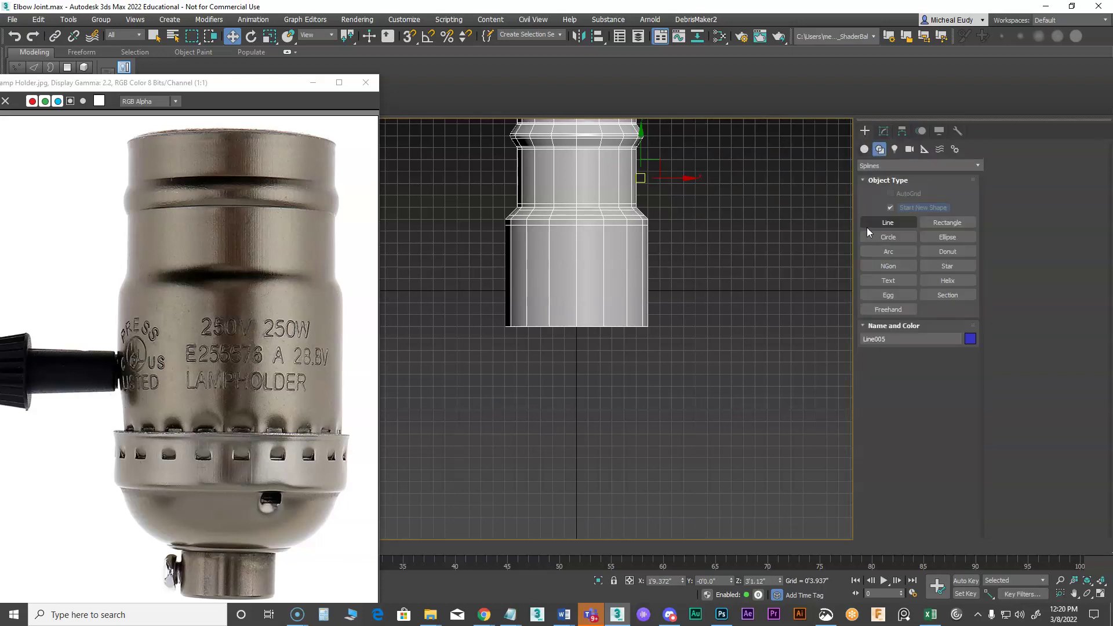
pyautogui.scroll(5, 667, 330)
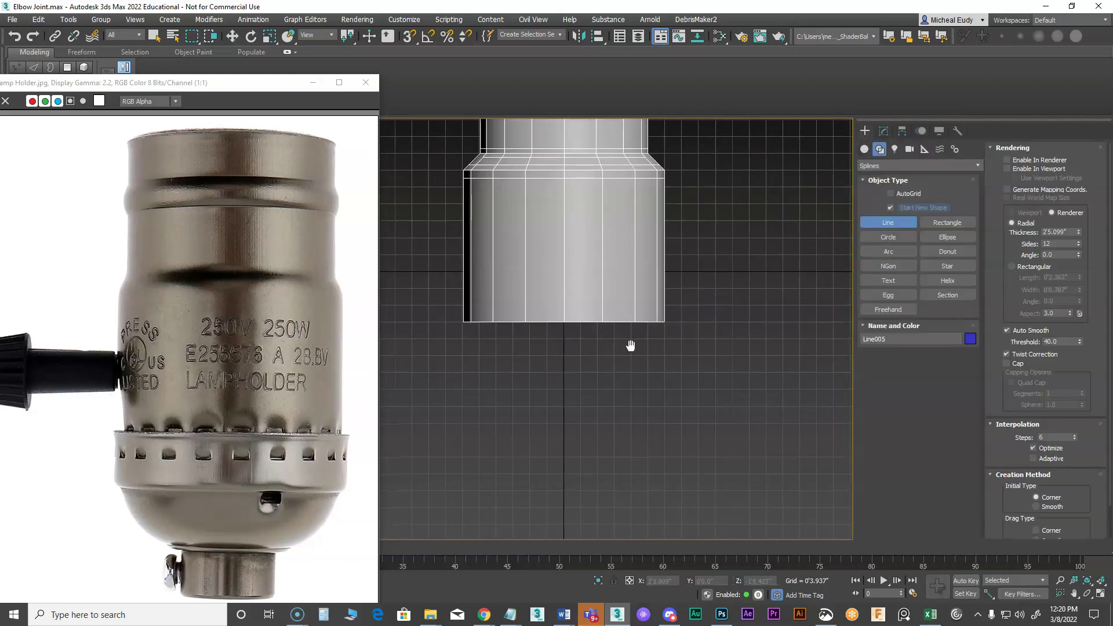
pyautogui.moveTo(645, 330); pyautogui.dragTo(657, 313, button='middle')
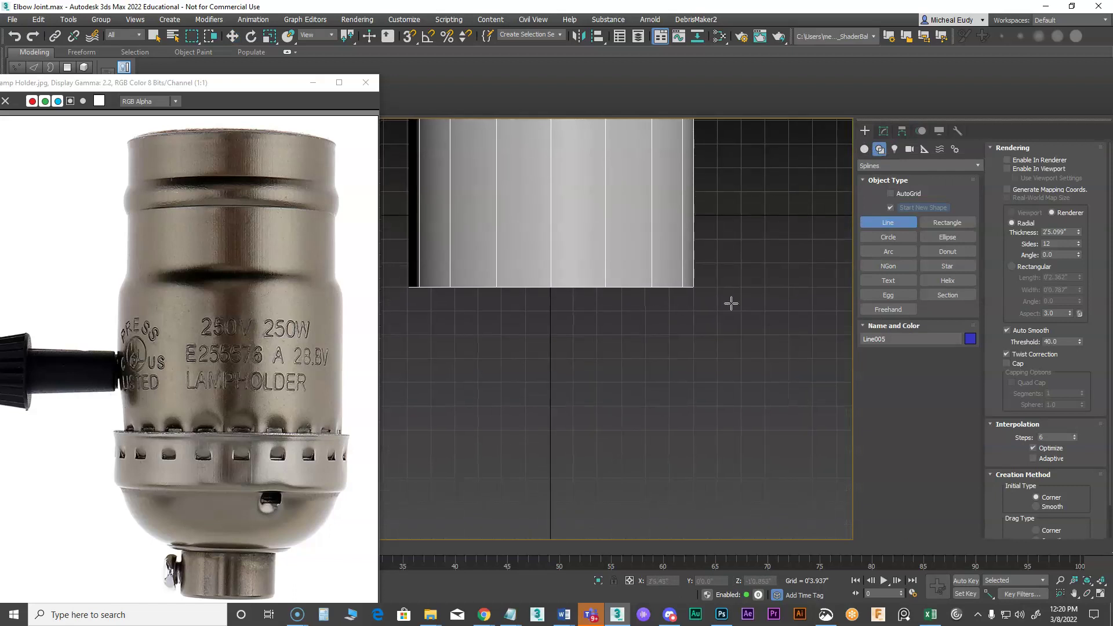
pyautogui.click(702, 271)
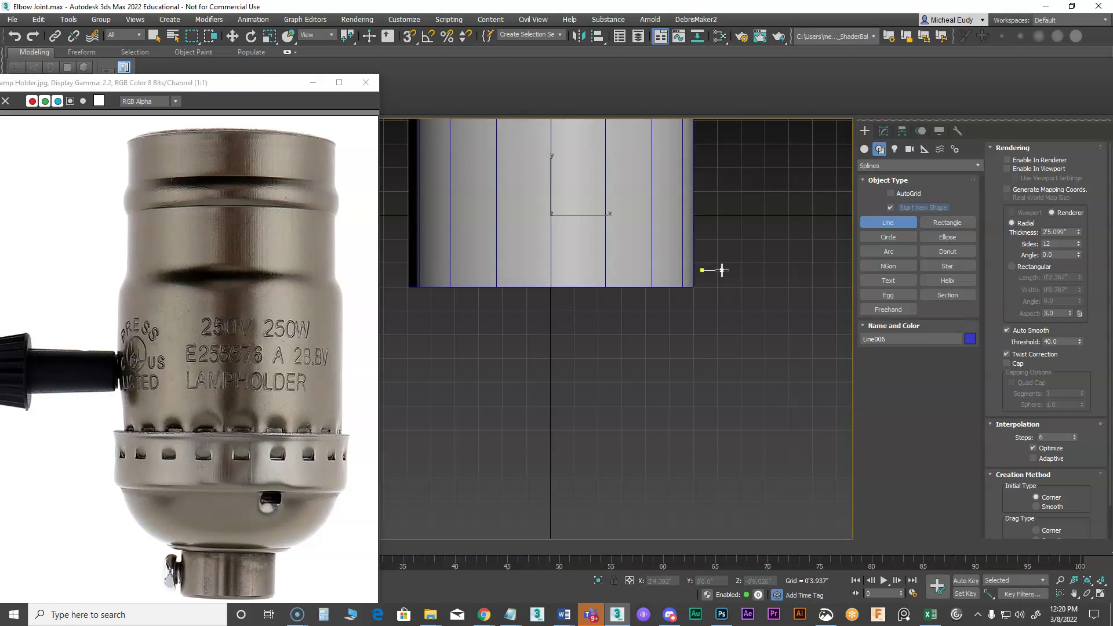
pyautogui.click(721, 270)
pyautogui.click(713, 327)
pyautogui.click(731, 391)
pyautogui.click(715, 392)
pyautogui.click(715, 409)
# - Finish the profile with a long diagonal and a horizontal base ending on the centre axis, and open the line for modification
pyautogui.moveTo(703, 460); pyautogui.dragTo(693, 347, button='middle')
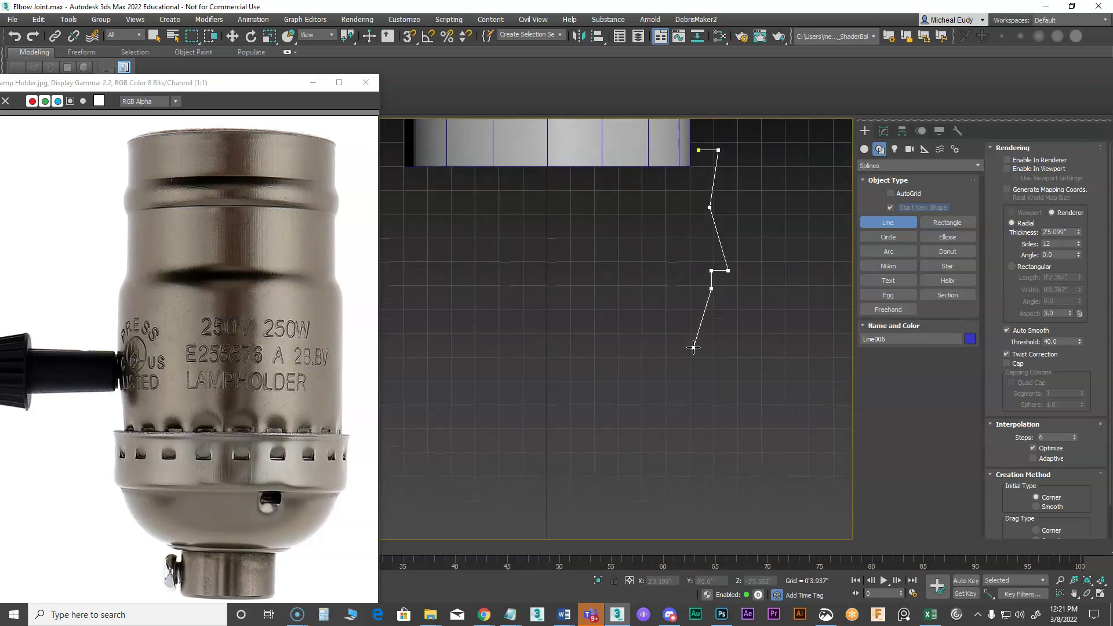
pyautogui.click(636, 386)
pyautogui.click(547, 386)
pyautogui.rightClick(551, 387)
pyautogui.moveTo(713, 350); pyautogui.dragTo(685, 372, button='middle')
pyautogui.click(883, 131)
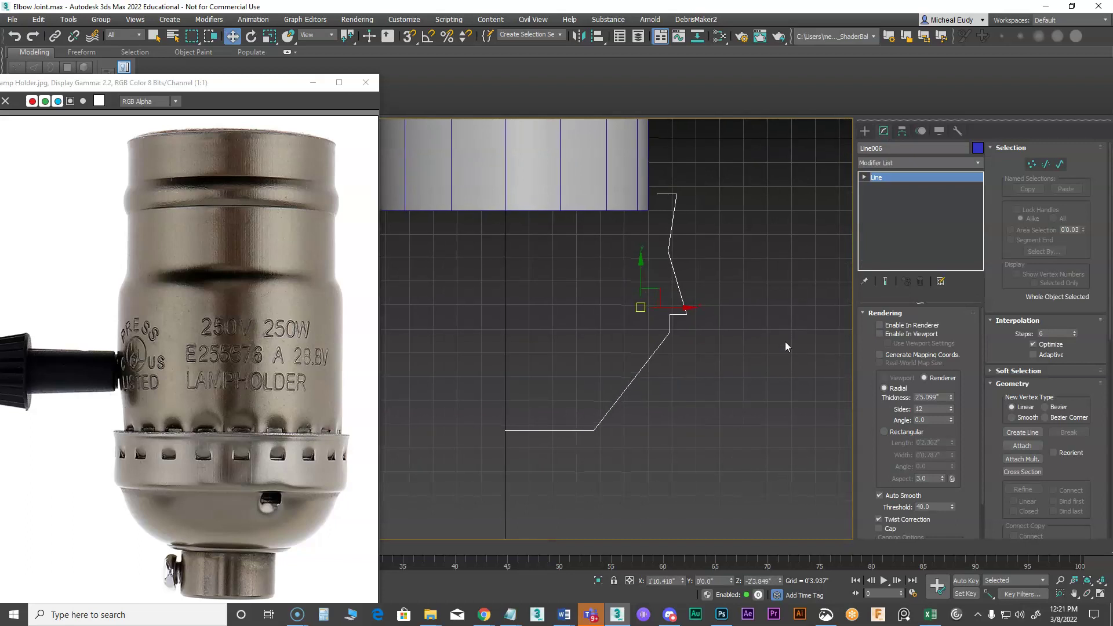
pyautogui.scroll(3, 661, 380)
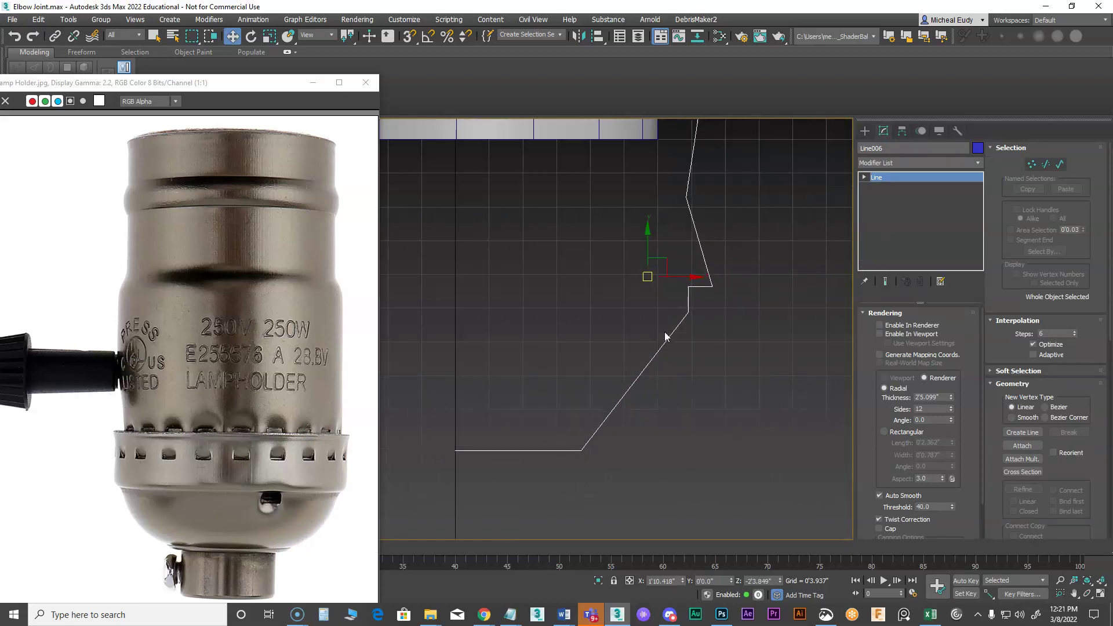
pyautogui.click(1048, 166)
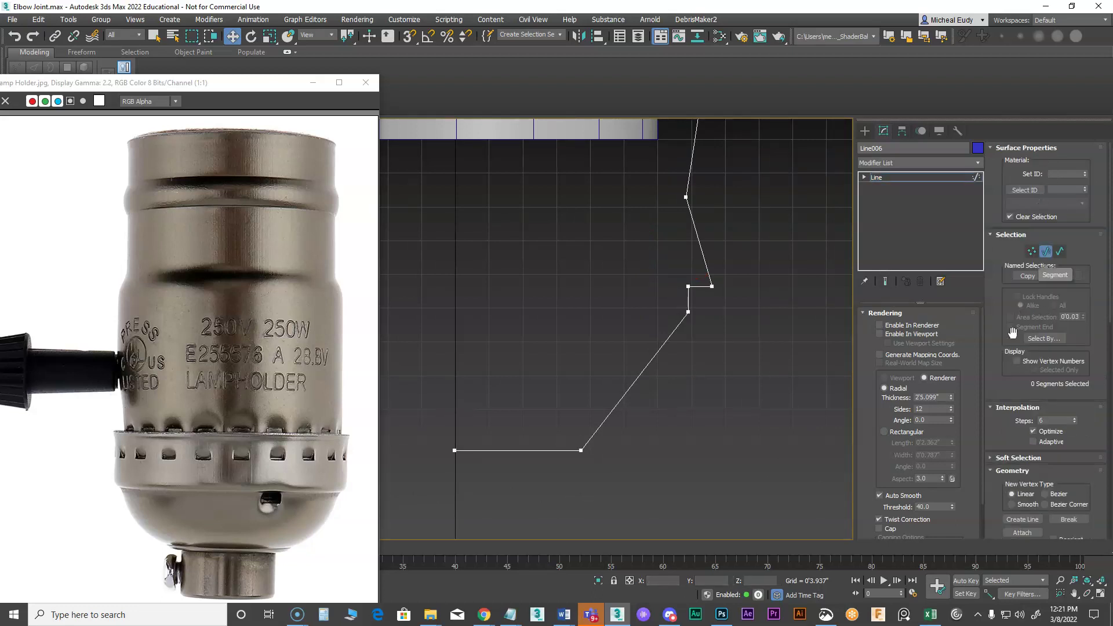
pyautogui.scroll(-5, 1011, 332)
pyautogui.click(1036, 408)
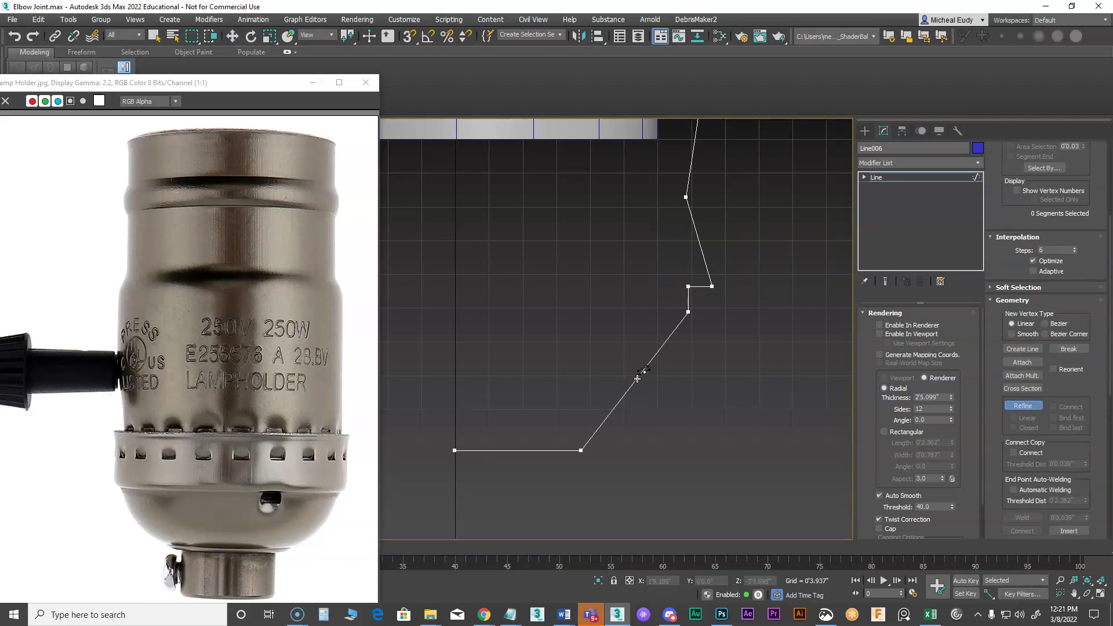
pyautogui.rightClick(576, 385)
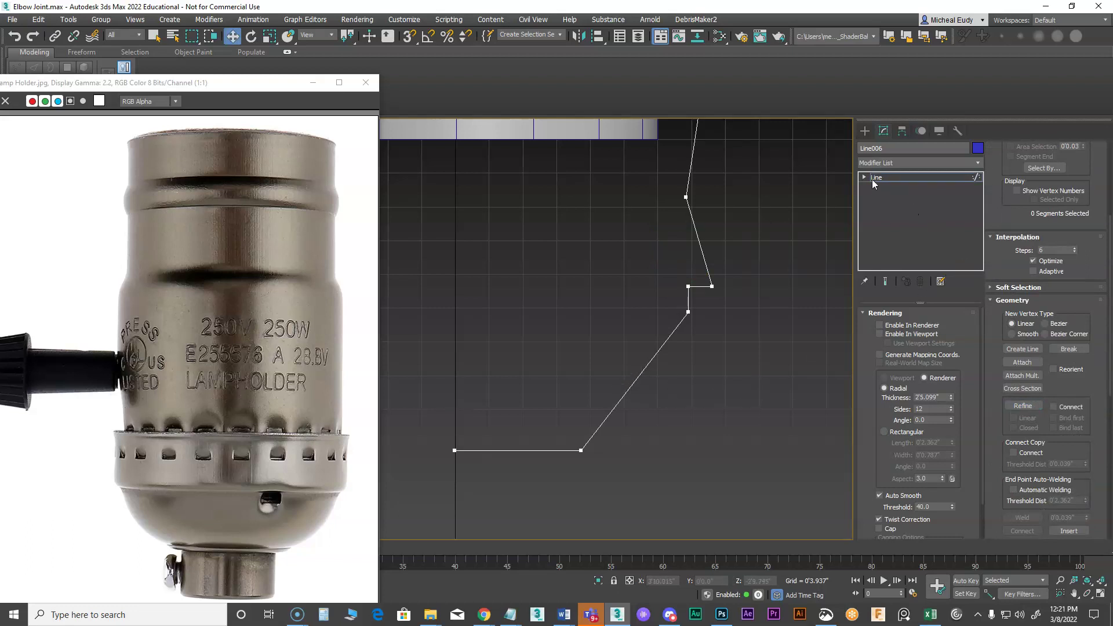
# - Select the long diagonal segment above the base and divide it with 1 new vertex
pyautogui.press('2')
pyautogui.click(659, 352)
pyautogui.scroll(-5, 993, 487)
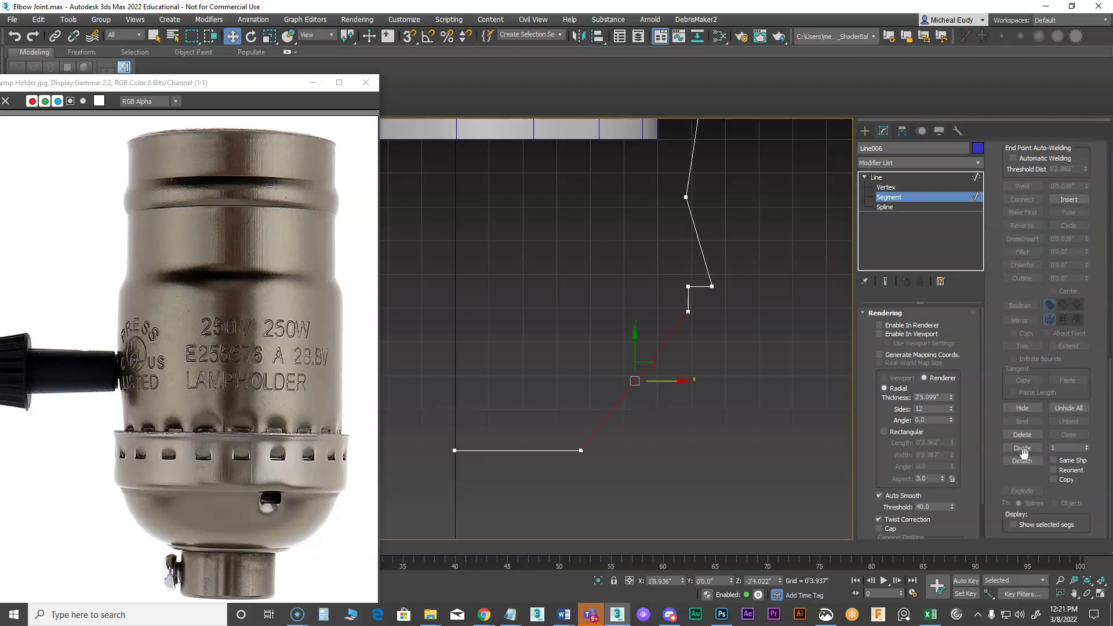
pyautogui.click(1056, 448)
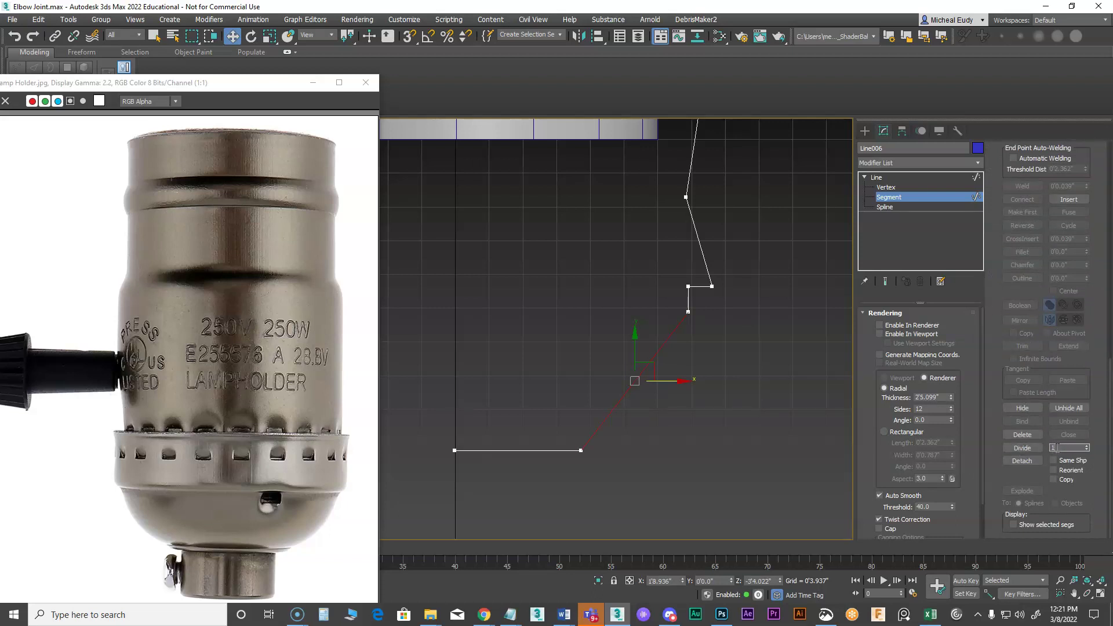
pyautogui.write('3')
pyautogui.click(1022, 448)
pyautogui.click(1056, 448)
pyautogui.click(1028, 452)
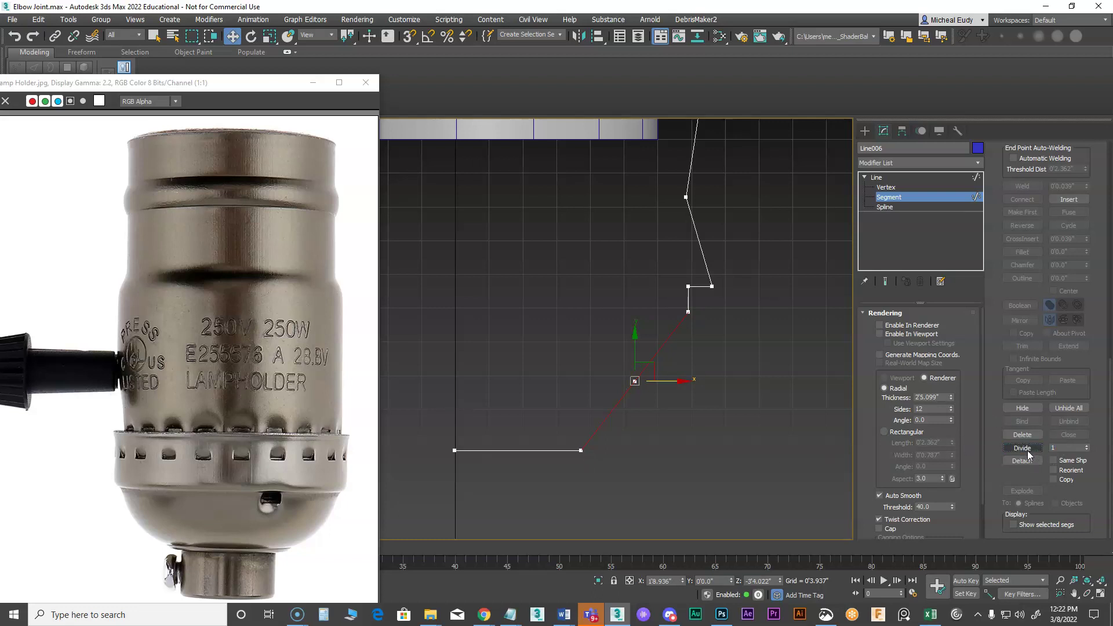
# - At Vertex level, move the diagonal's middle vertex outward and down to round the bowl, and return to the Line level
pyautogui.click(888, 197)
pyautogui.click(886, 187)
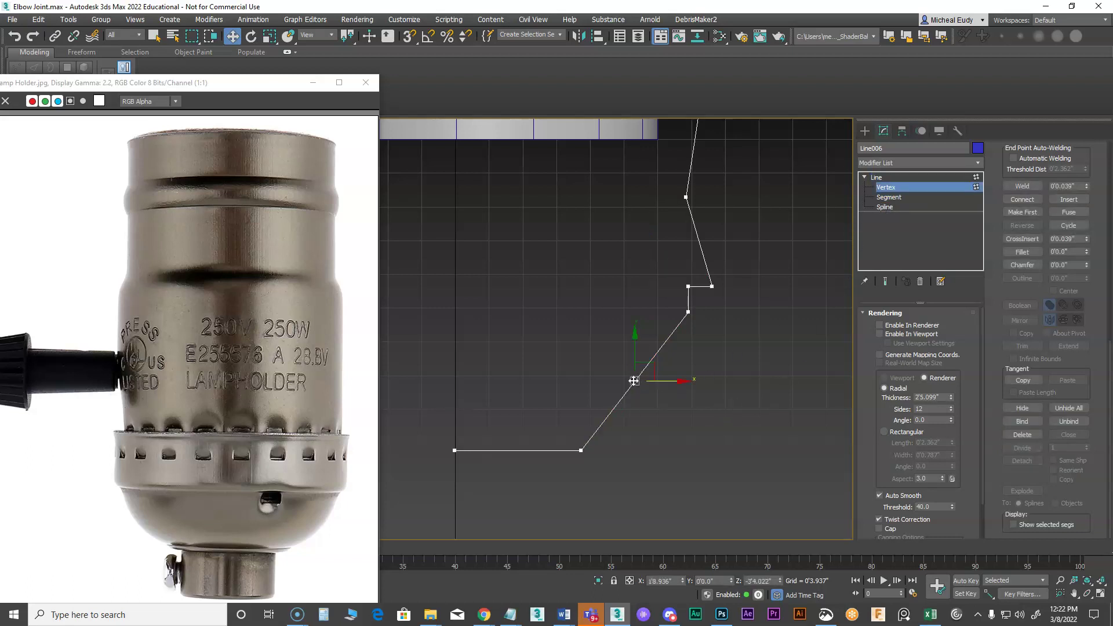
pyautogui.moveTo(656, 368); pyautogui.dragTo(681, 389)
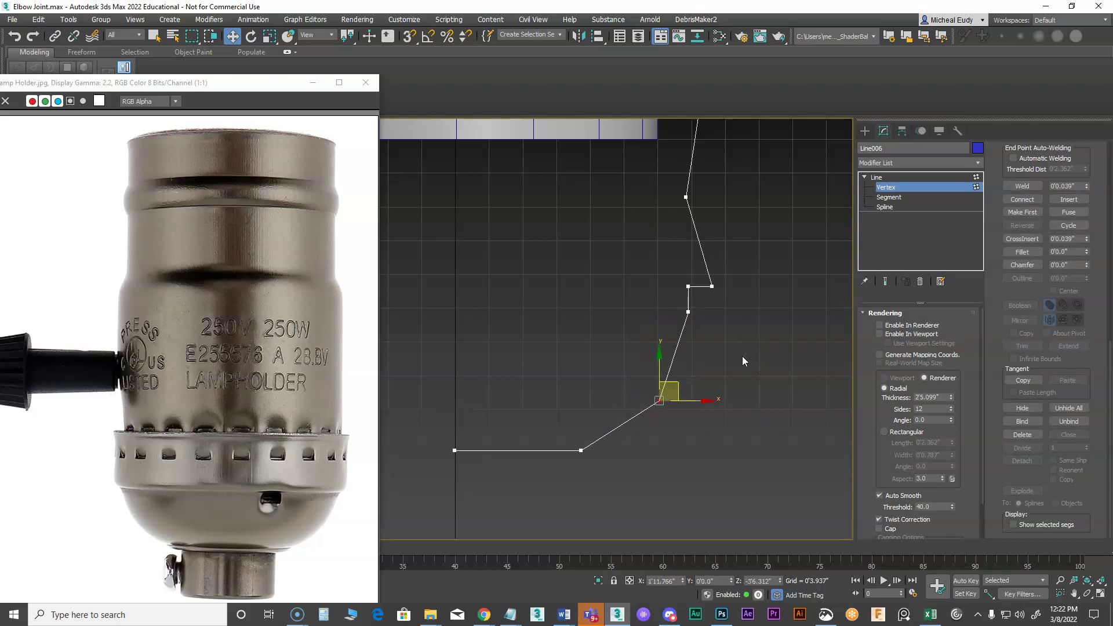
pyautogui.moveTo(713, 348); pyautogui.dragTo(730, 366, button='middle')
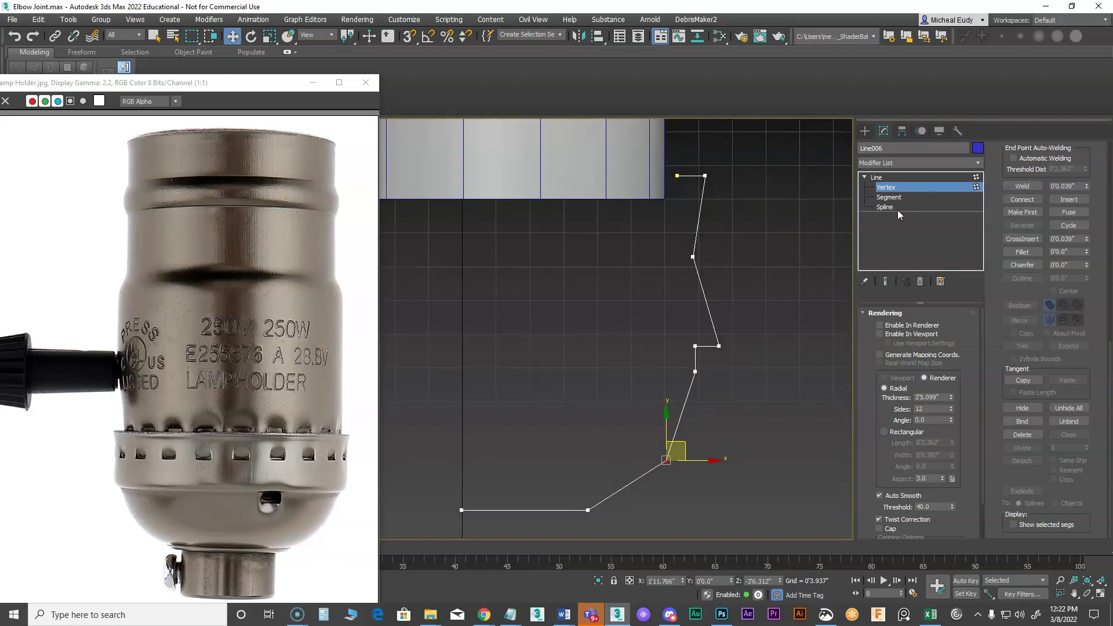
pyautogui.click(888, 176)
pyautogui.scroll(-5, 683, 308)
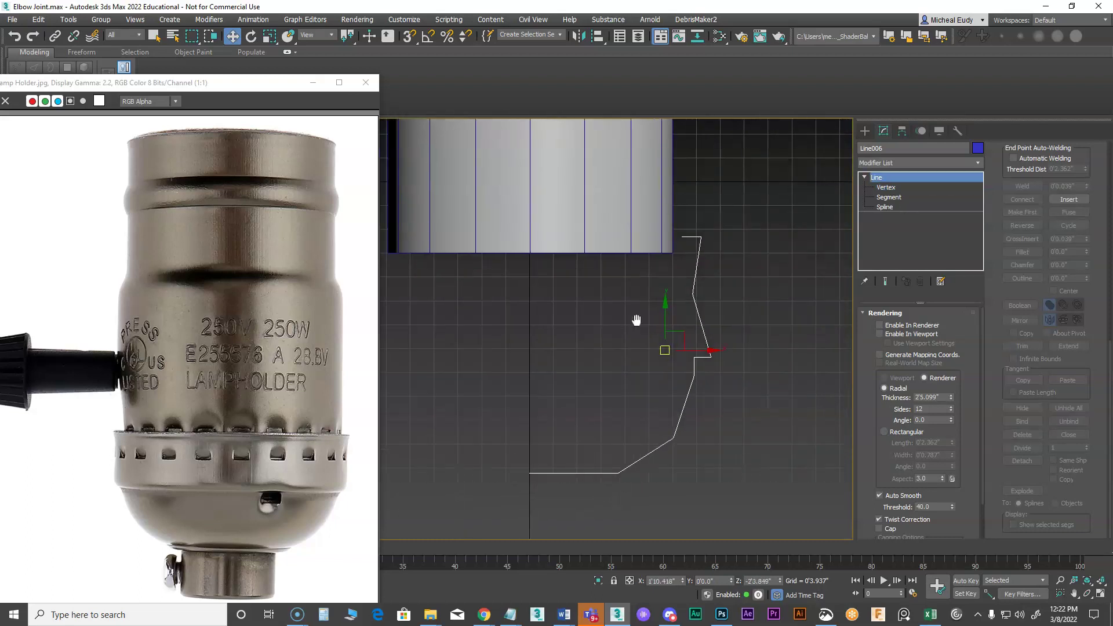
# - Copy the upper body's Lathe modifier and paste it as a non-instanced copy onto the new lower profile
pyautogui.click(630, 233)
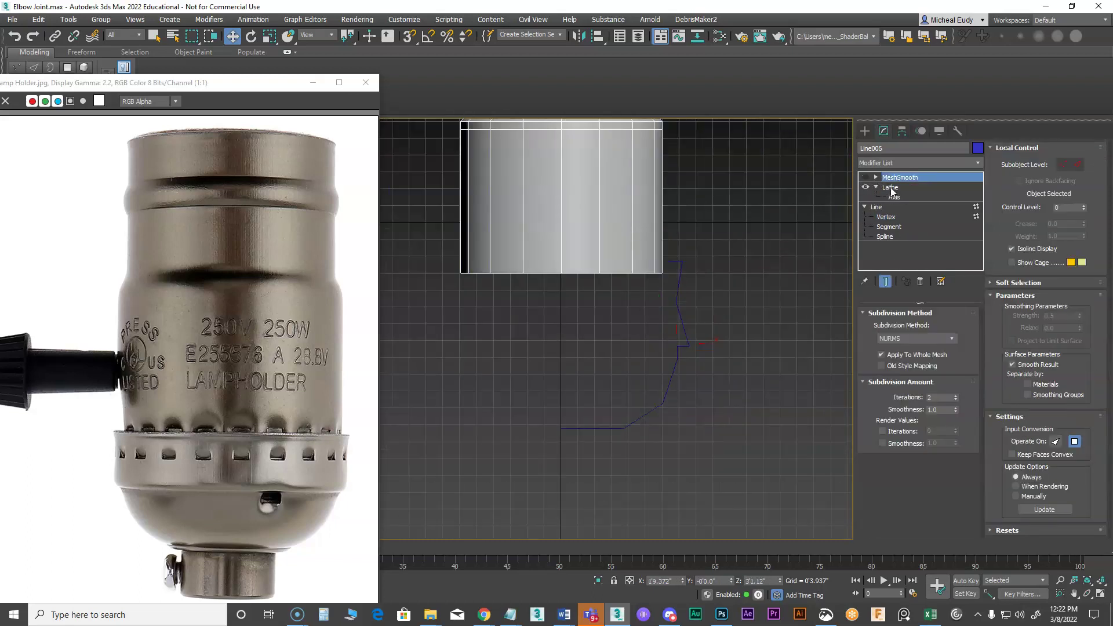
pyautogui.click(891, 188)
pyautogui.rightClick(890, 188)
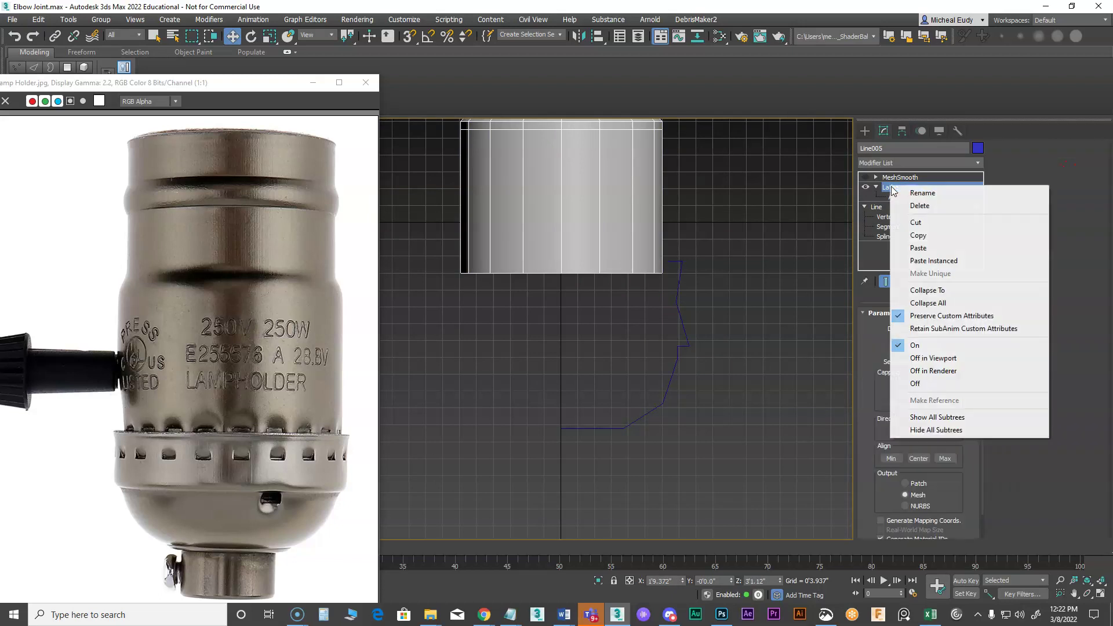
pyautogui.click(927, 236)
pyautogui.click(684, 345)
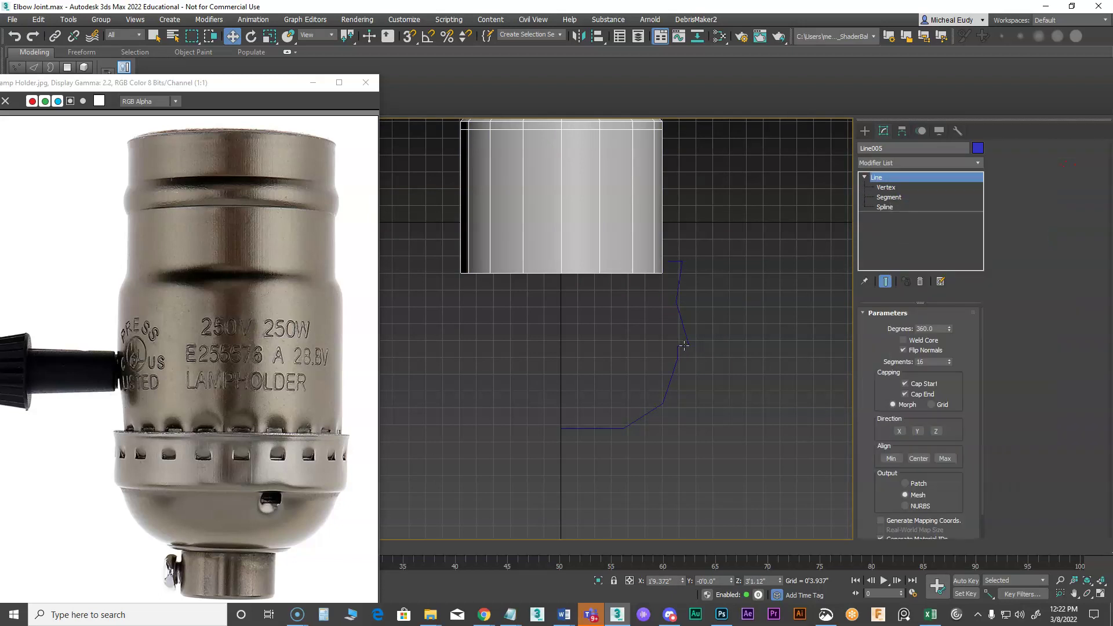
pyautogui.rightClick(901, 176)
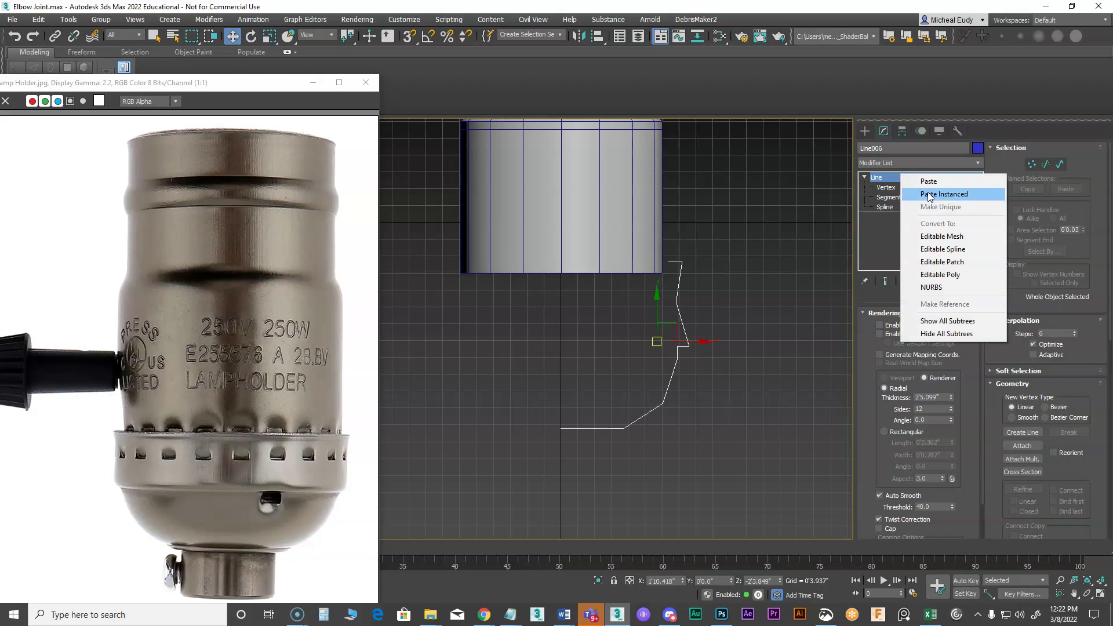
pyautogui.click(927, 182)
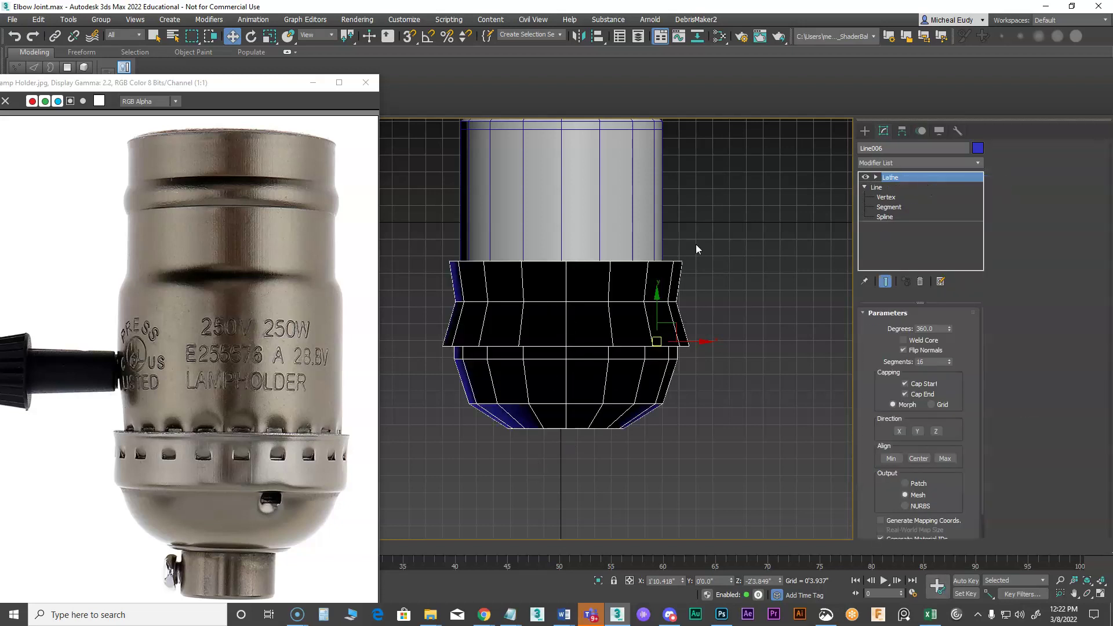
# - Assign the Physical Material #25 to the selected lower section from the Slate Material Editor, and close the editor
pyautogui.click(759, 37)
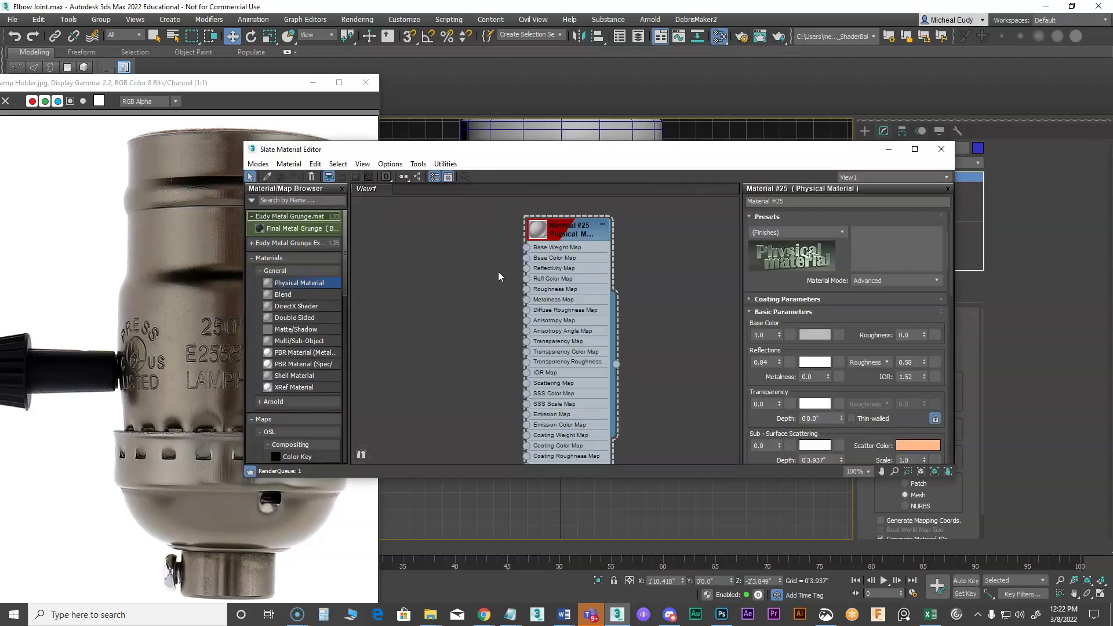
pyautogui.rightClick(563, 227)
pyautogui.click(616, 242)
pyautogui.click(941, 149)
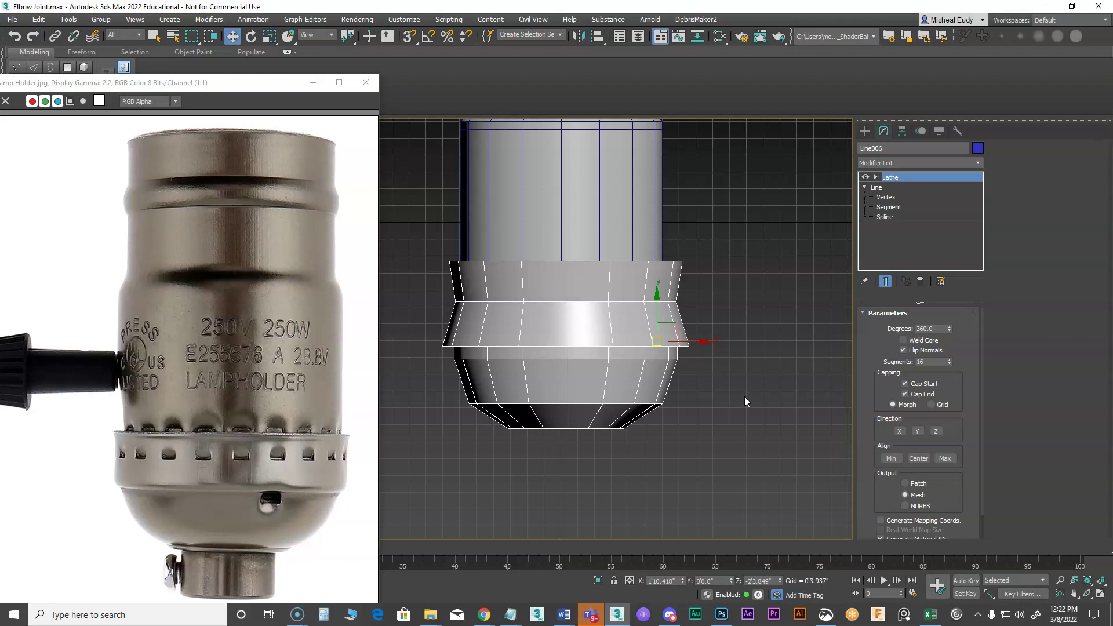
# - Try the Lathe's Flip Normals option on the lower section and check its faces from above
pyautogui.keyDown('alt'); pyautogui.moveTo(733, 394); pyautogui.dragTo(676, 375, button='middle'); pyautogui.keyUp('alt')
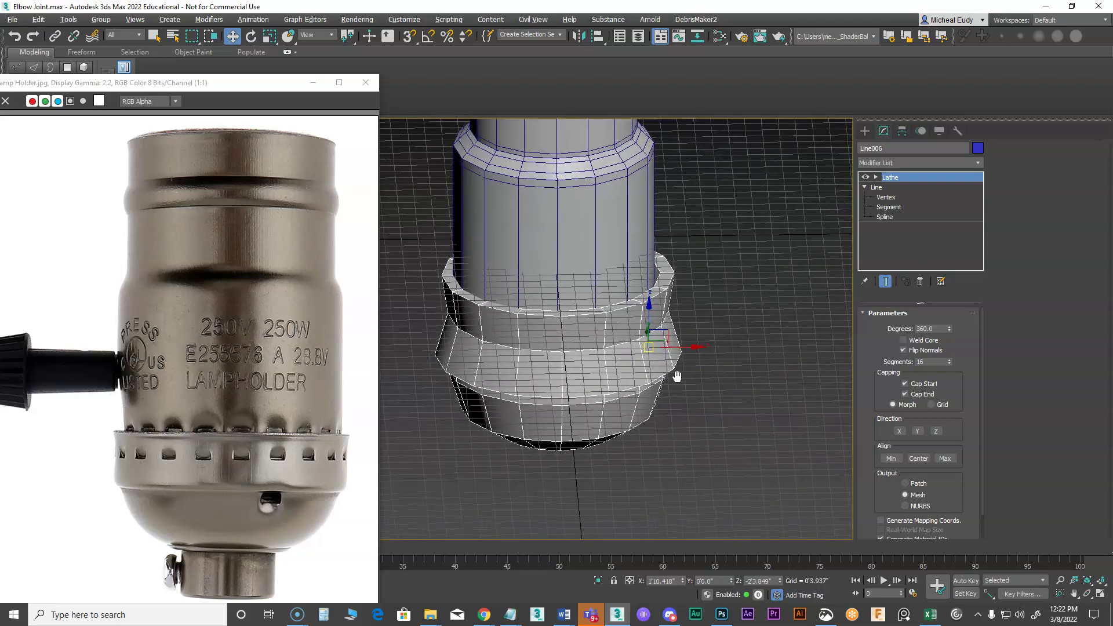
pyautogui.click(903, 350)
pyautogui.scroll(-3, 695, 510)
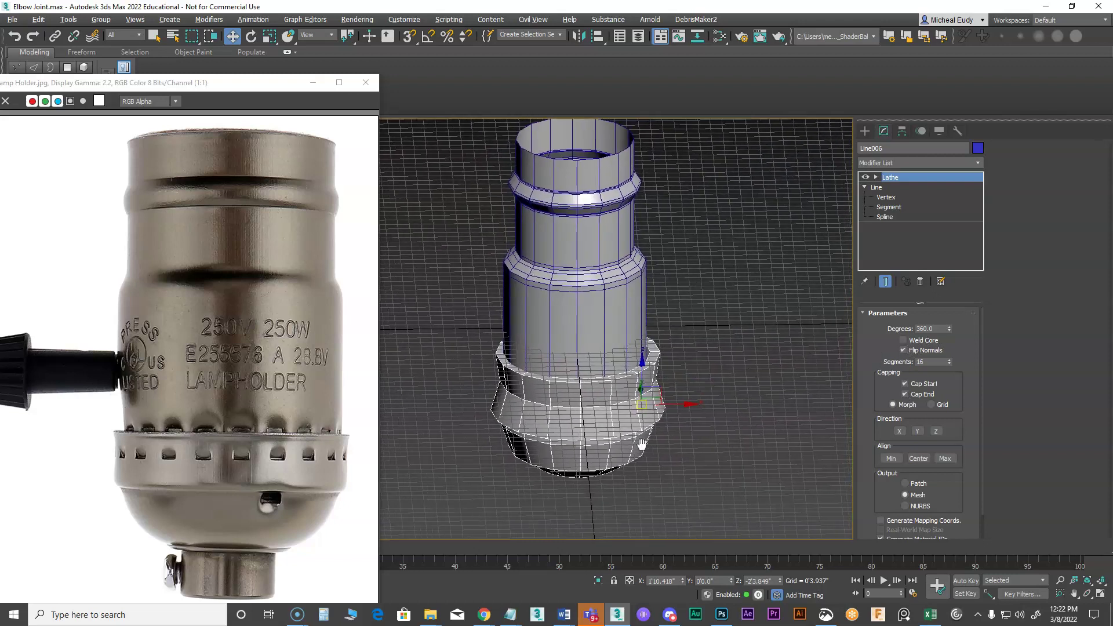
pyautogui.keyDown('alt'); pyautogui.moveTo(669, 436); pyautogui.dragTo(673, 453, button='middle'); pyautogui.keyUp('alt')
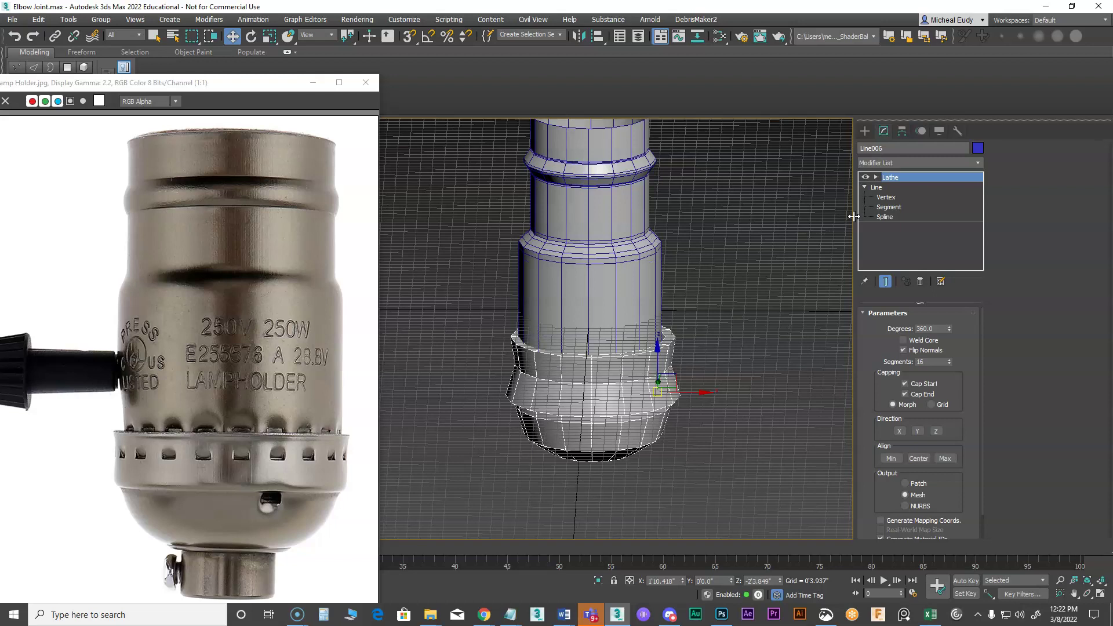
# - Add an Edit Poly modifier to the lower section, select all its polygons, and check them in the front view
pyautogui.click(978, 164)
pyautogui.scroll(-3, 979, 221)
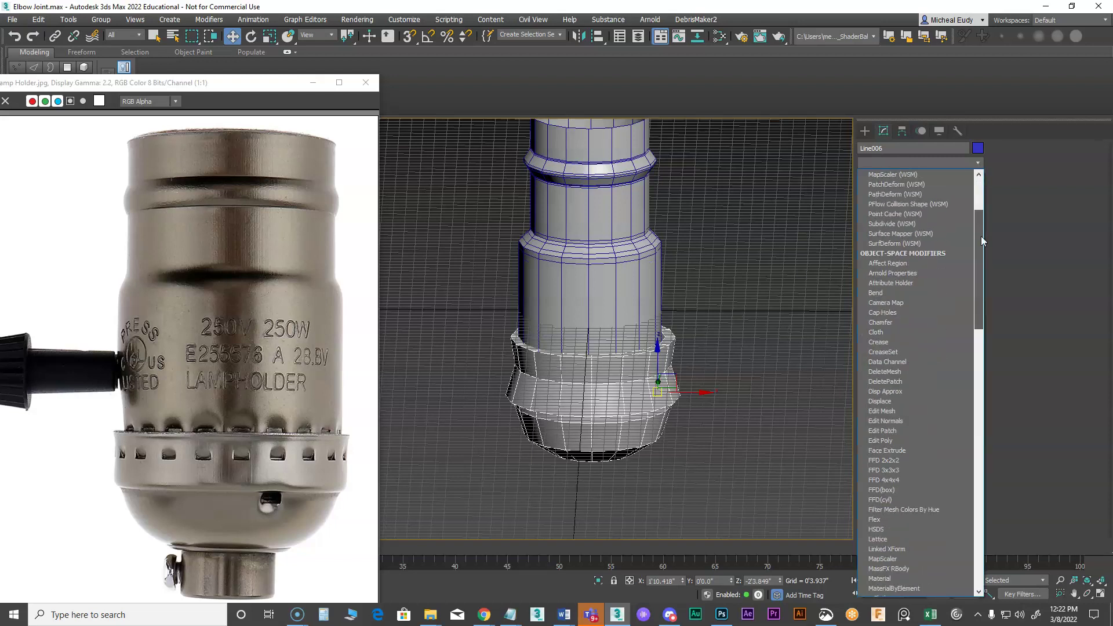
pyautogui.click(892, 440)
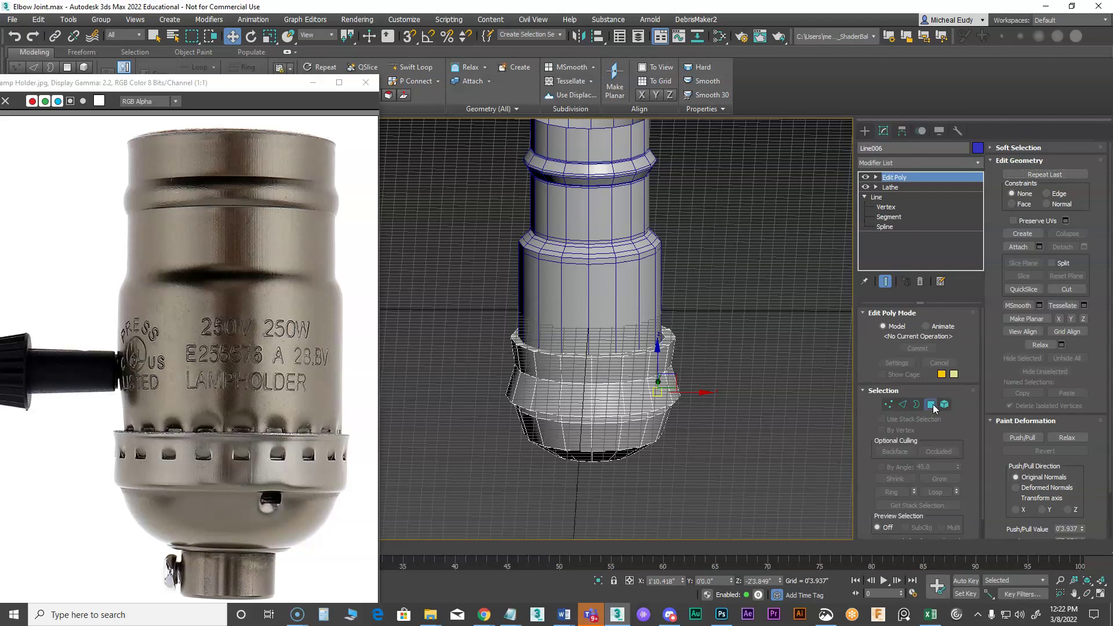
pyautogui.click(930, 404)
pyautogui.moveTo(534, 294)
pyautogui.mouseDown()
pyautogui.moveTo(619, 493)
pyautogui.moveTo(731, 490)
pyautogui.mouseUp()
pyautogui.keyDown('alt'); pyautogui.moveTo(732, 486); pyautogui.dragTo(723, 368, button='middle'); pyautogui.keyUp('alt')
pyautogui.scroll(3, 682, 423)
pyautogui.press('f')
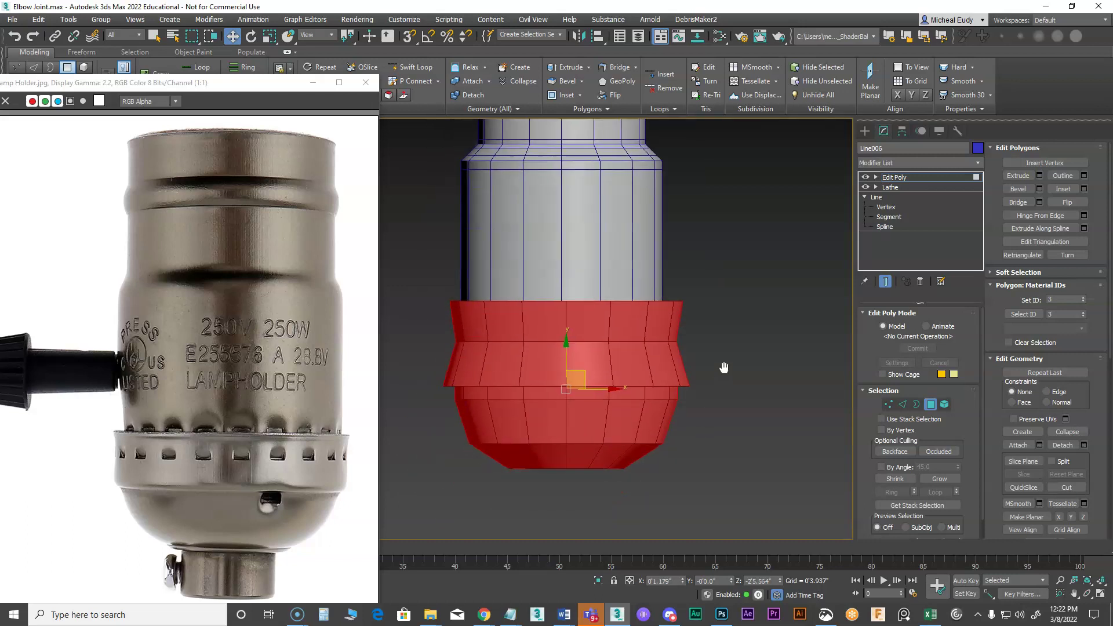
# - Go back to the lower section's Lathe level, compare both Flip Normals states, and leave the option off
pyautogui.click(898, 187)
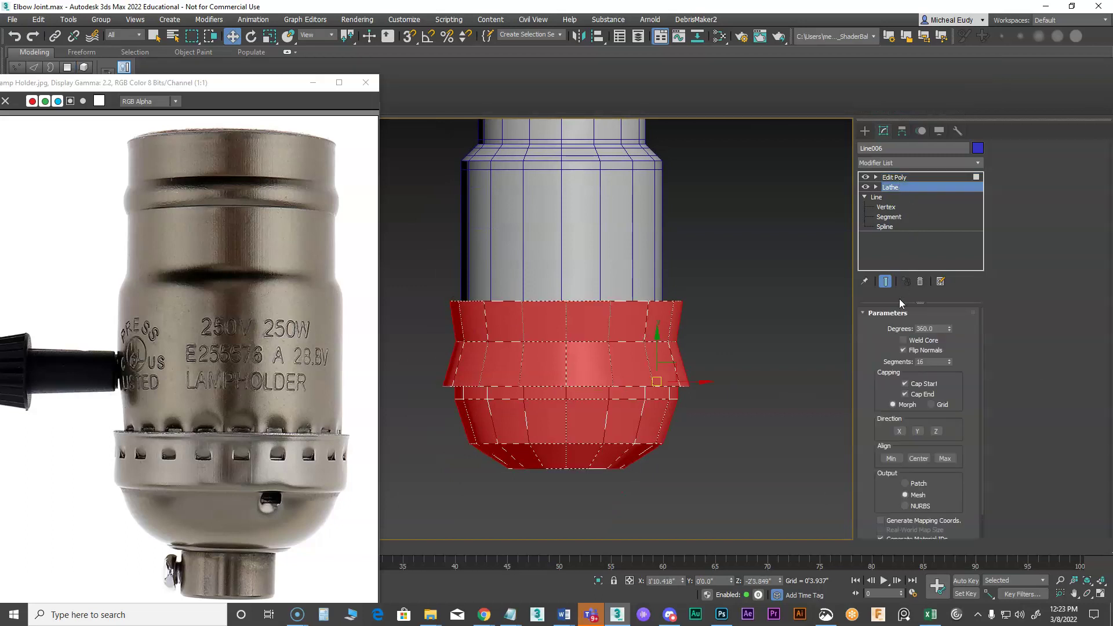
pyautogui.click(904, 350)
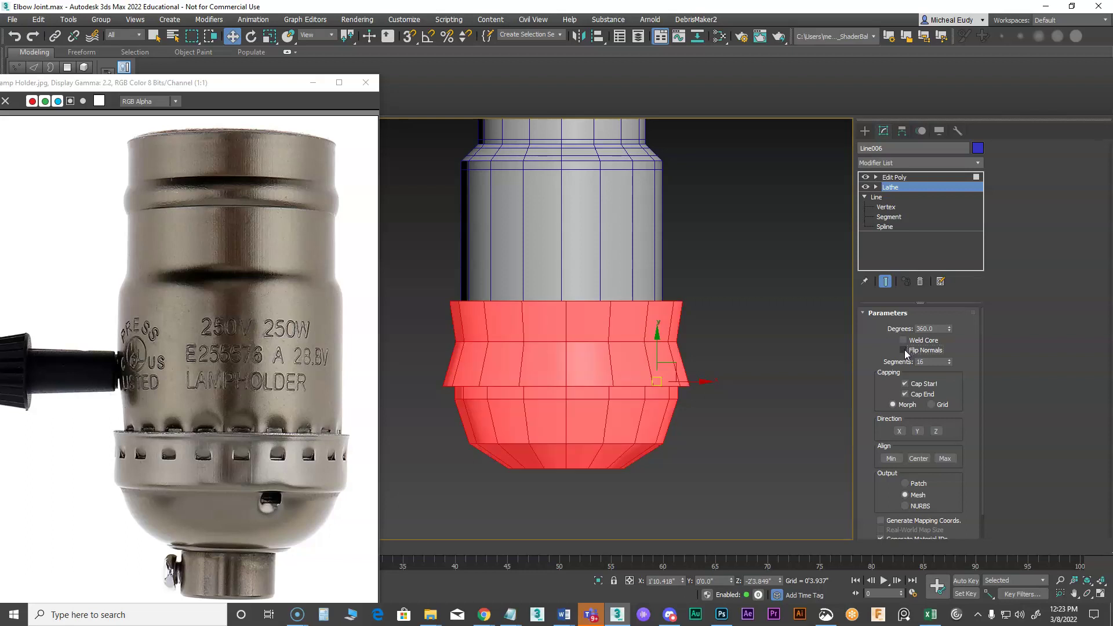
pyautogui.click(903, 350)
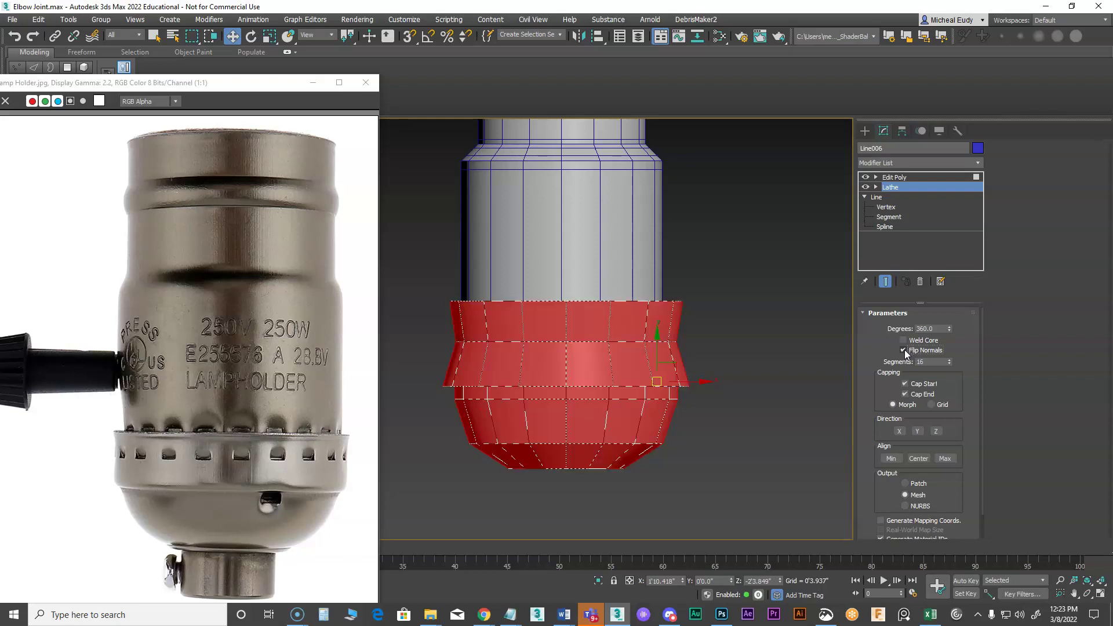
pyautogui.click(904, 350)
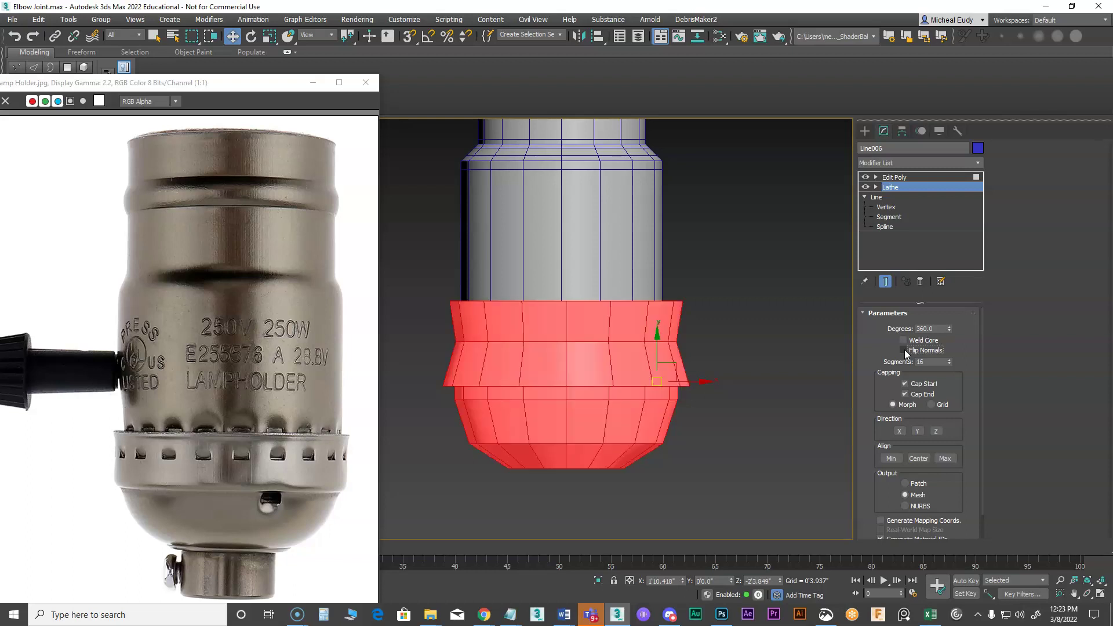
# - Add a MeshSmooth modifier above the lower section's Edit Poly and set its subdivision iterations to 2
pyautogui.click(903, 177)
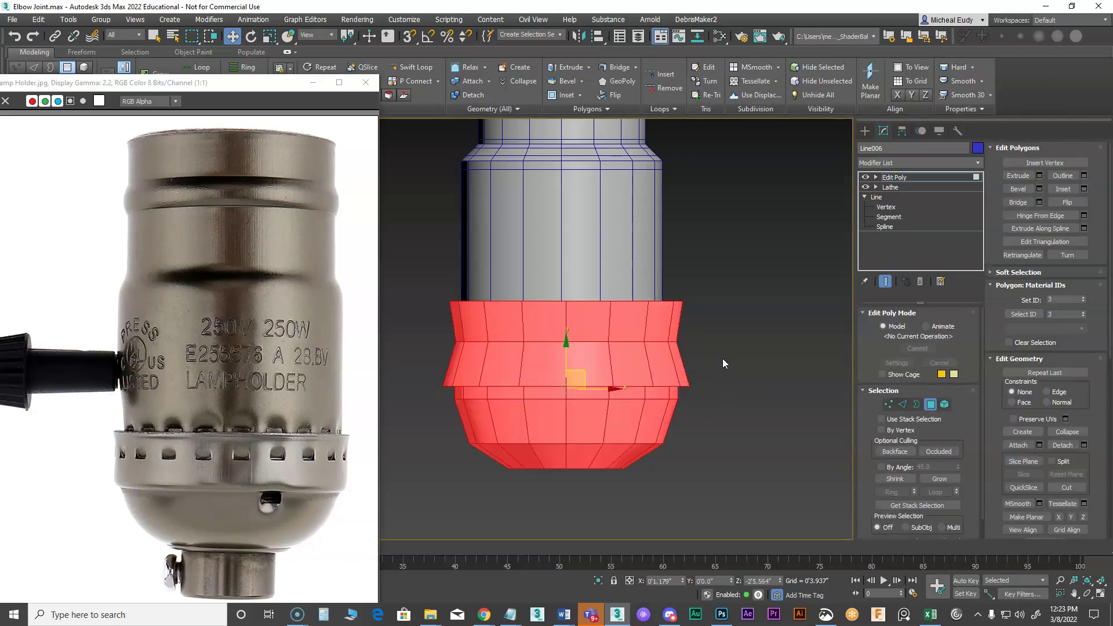
pyautogui.click(978, 162)
pyautogui.moveTo(979, 204); pyautogui.dragTo(980, 348)
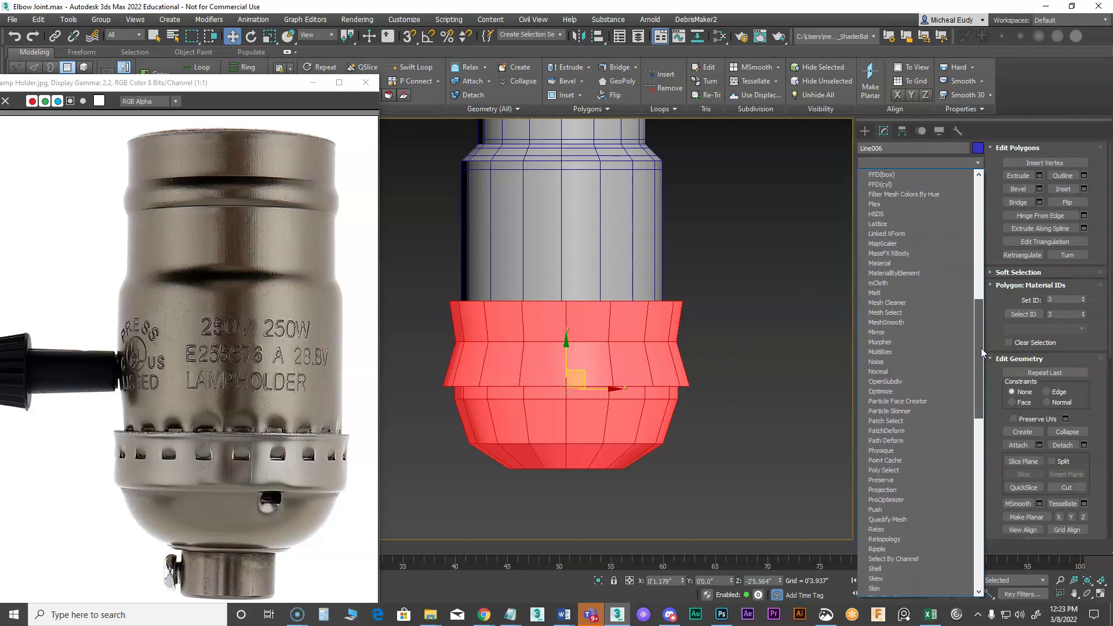
pyautogui.click(900, 323)
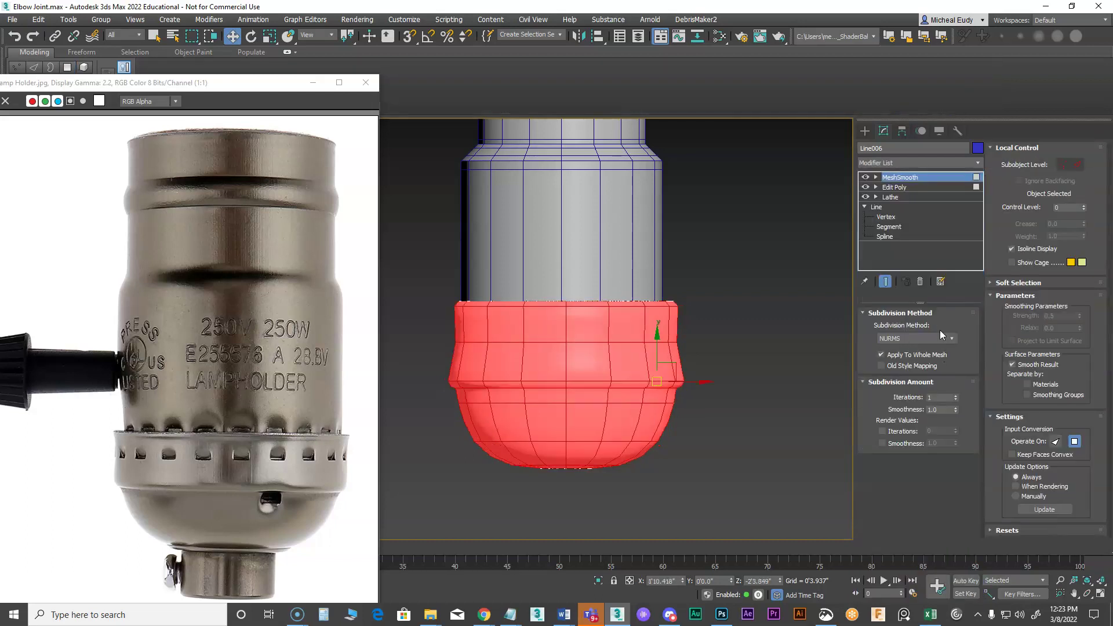
pyautogui.click(956, 394)
pyautogui.moveTo(613, 384); pyautogui.dragTo(604, 402, button='middle')
pyautogui.scroll(3, 604, 403)
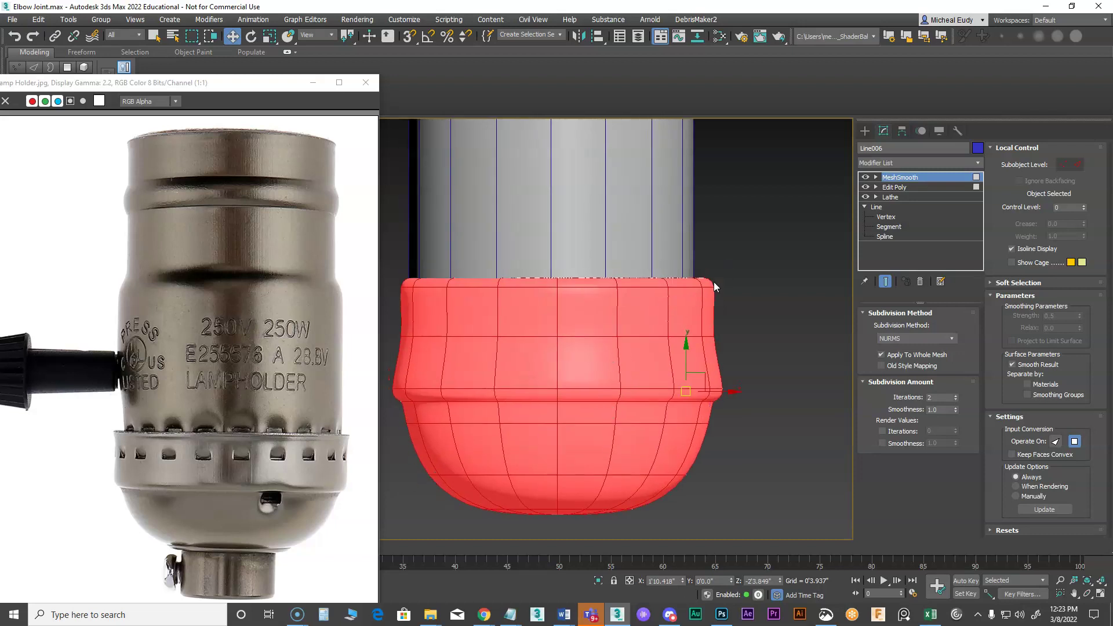
# - Show the end result from the lower section's Line level and delete its Edit Poly modifier
pyautogui.click(895, 205)
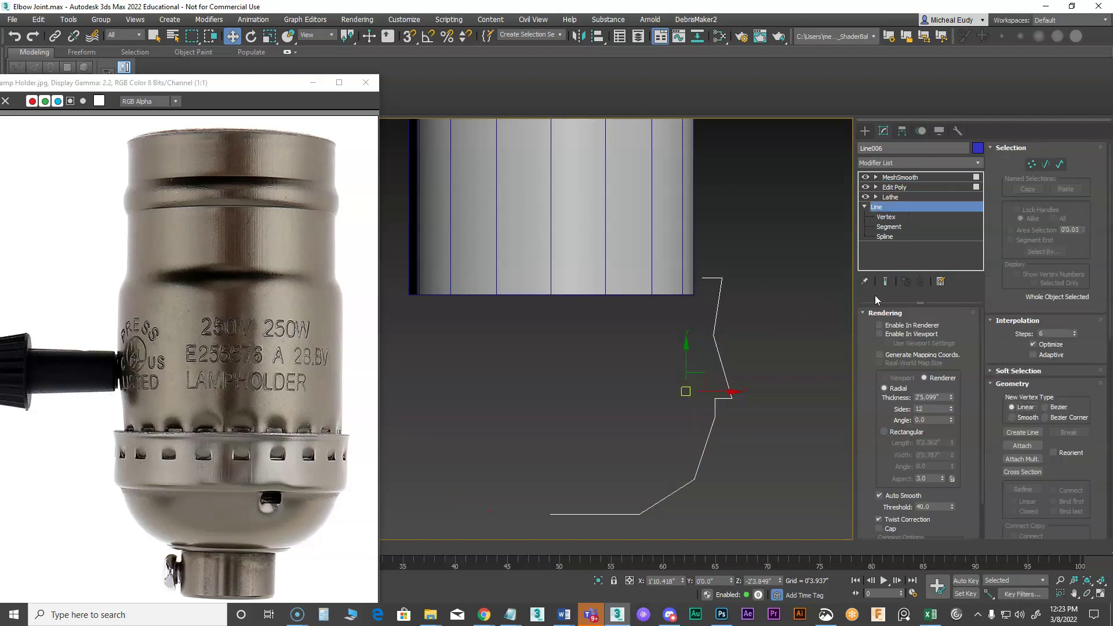
pyautogui.click(885, 282)
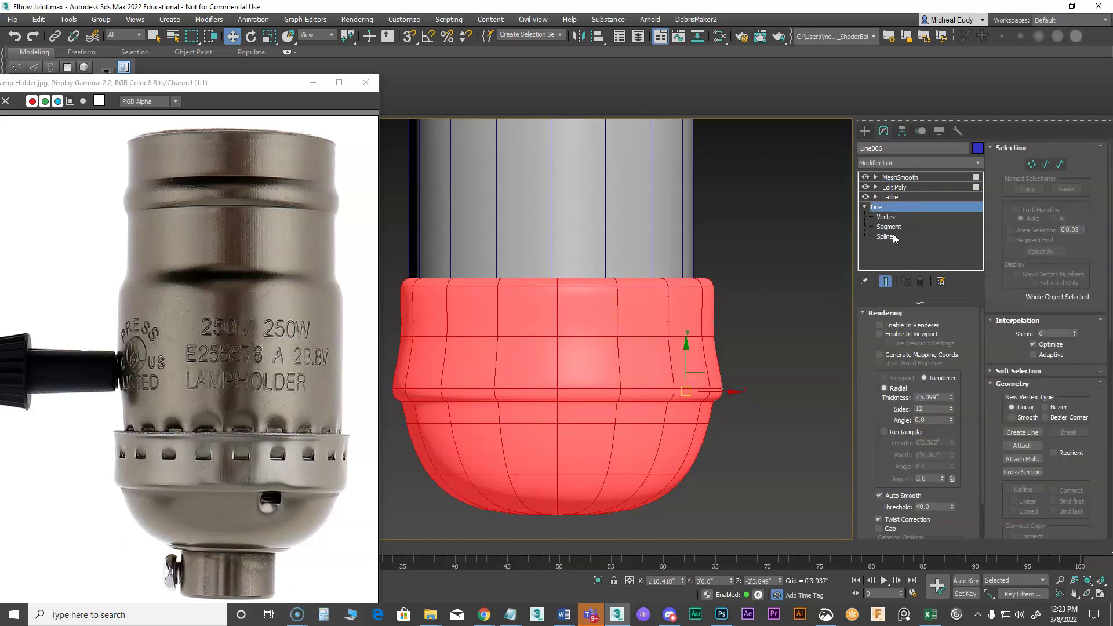
pyautogui.click(896, 187)
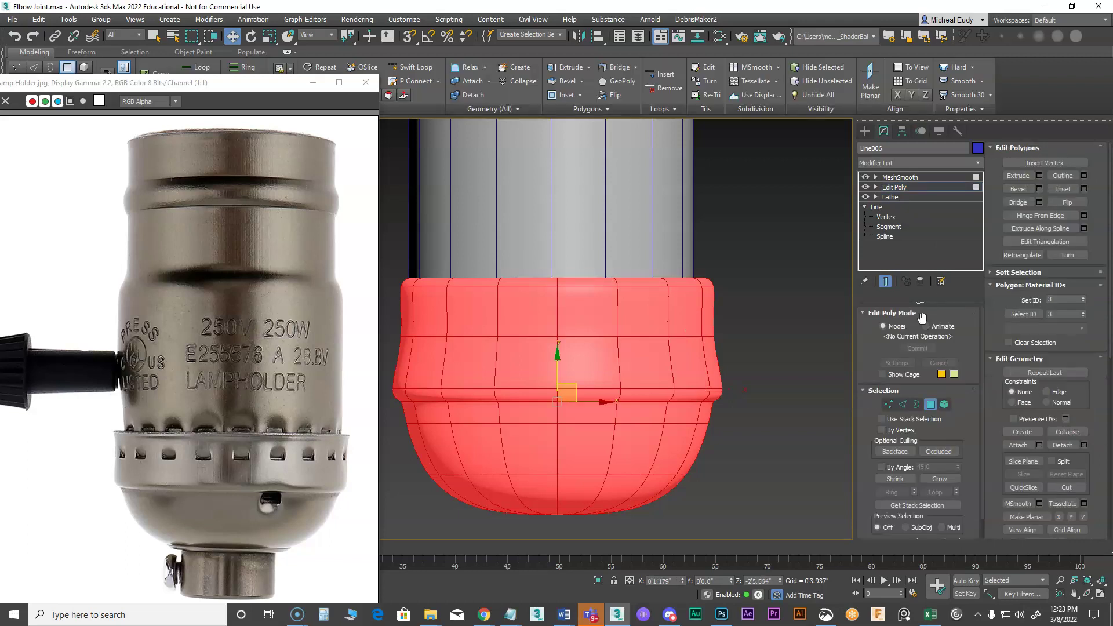
pyautogui.press('Delete')
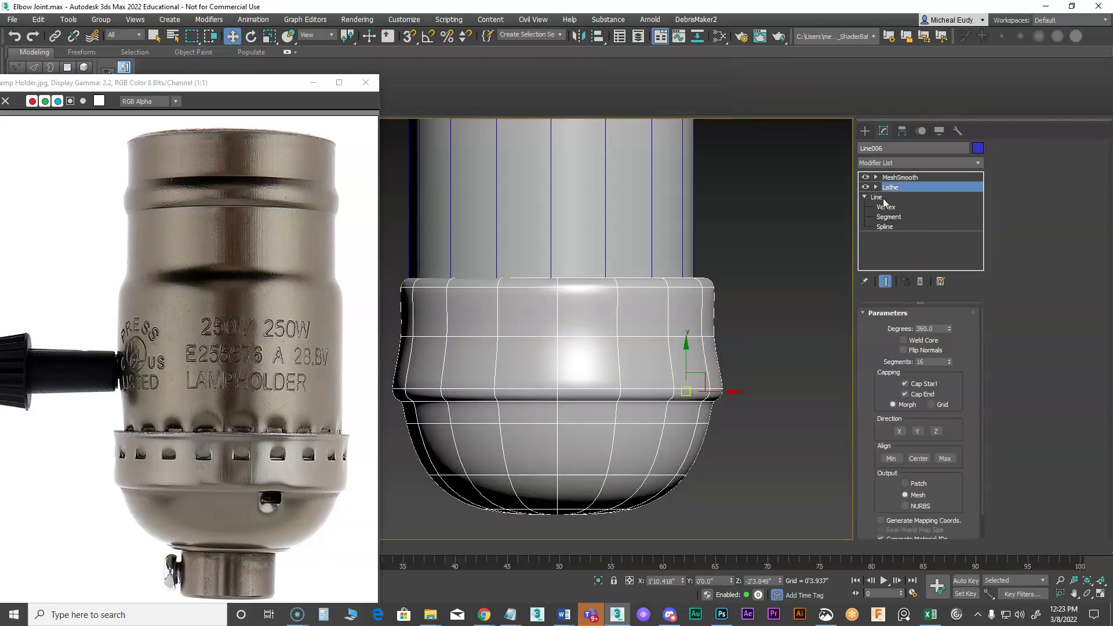
# - Refine the lower section's profile line with two extra vertices, one on each side of its upper outer corner
pyautogui.click(889, 217)
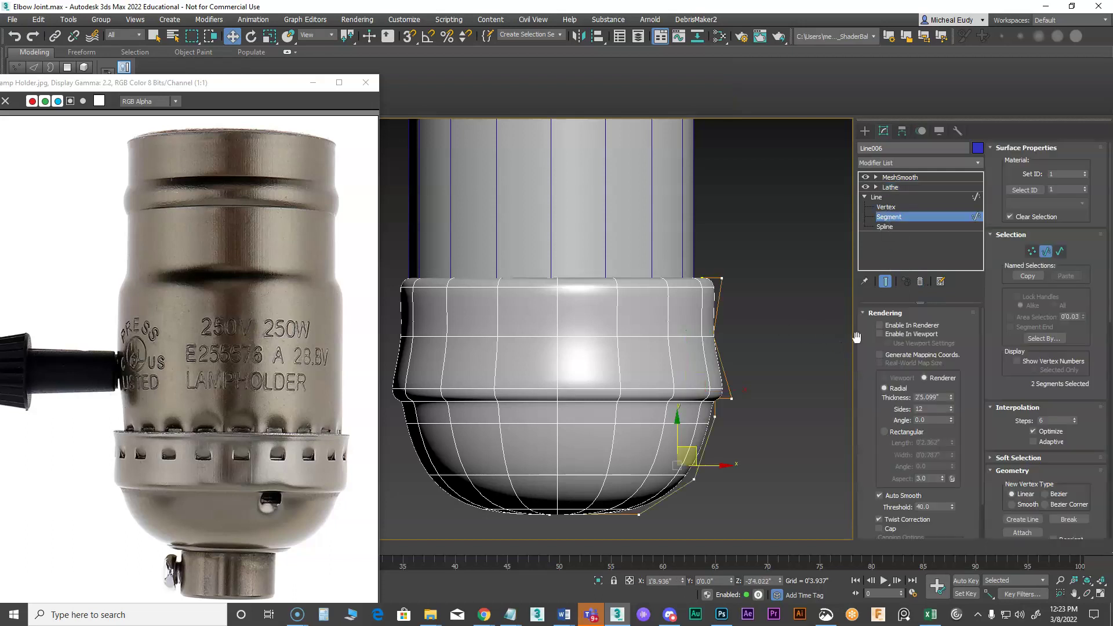
pyautogui.scroll(-3, 1006, 432)
pyautogui.click(1023, 398)
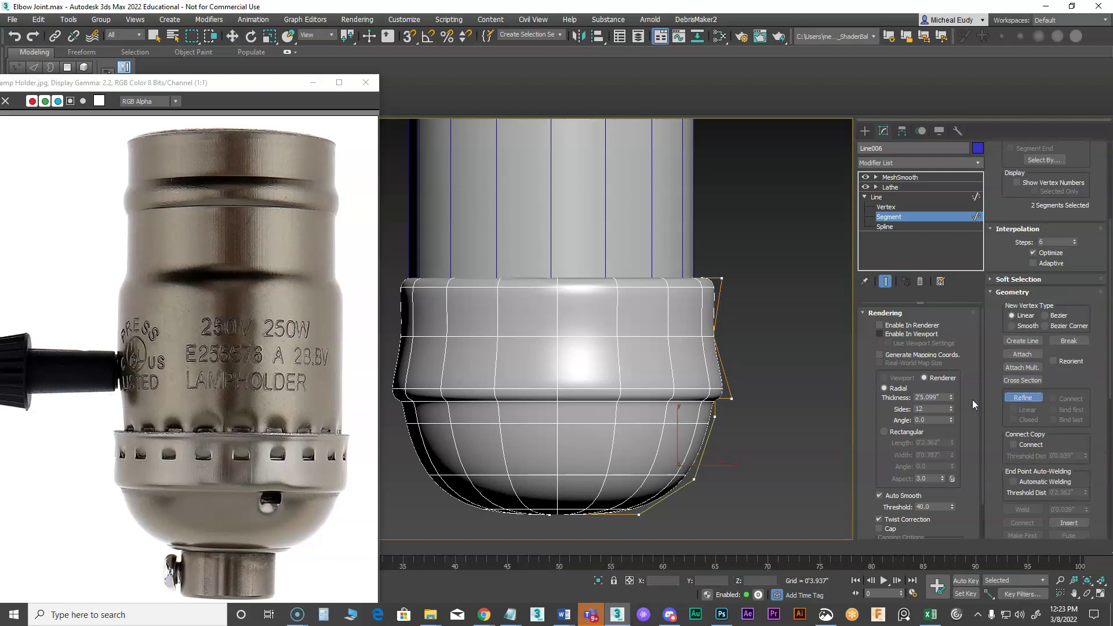
pyautogui.scroll(3, 732, 300)
pyautogui.moveTo(732, 300); pyautogui.dragTo(664, 293, button='middle')
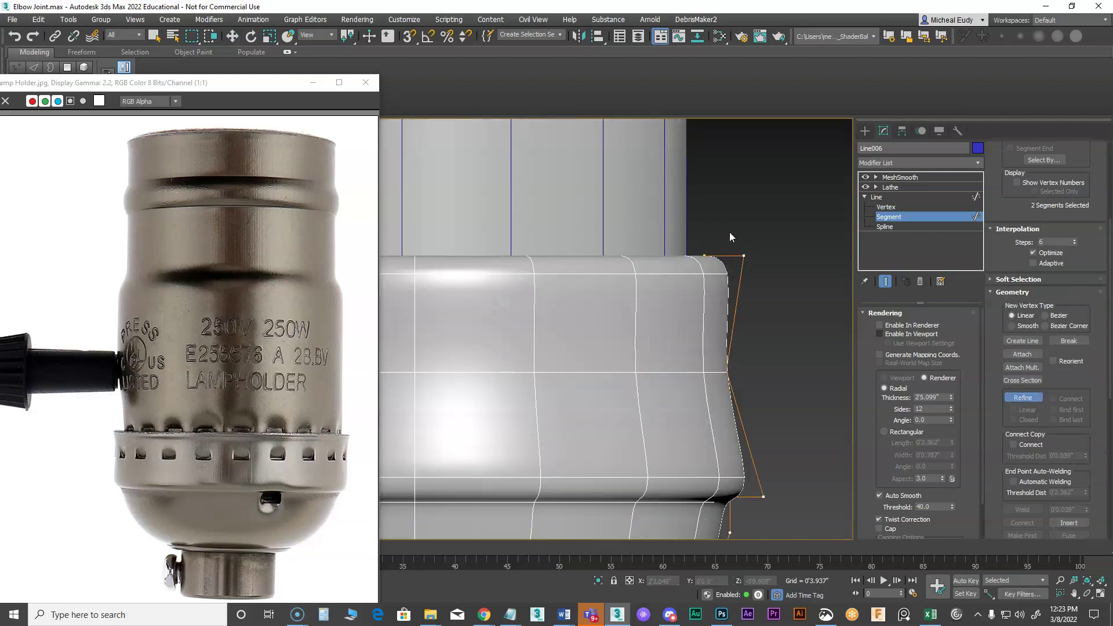
pyautogui.scroll(2, 355, 464)
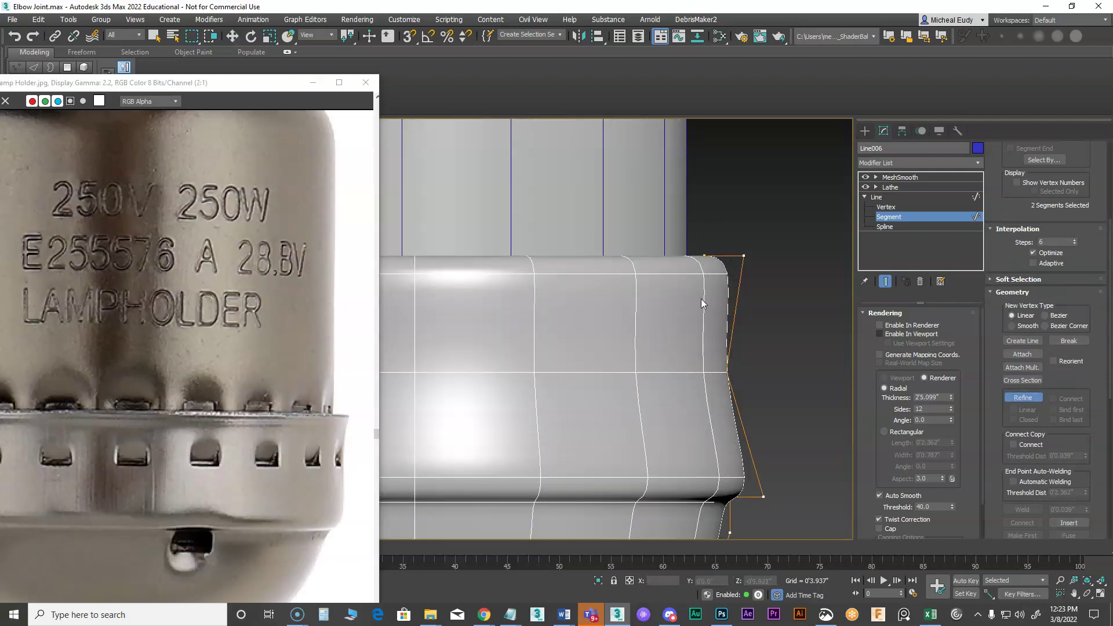
pyautogui.click(734, 256)
pyautogui.click(740, 263)
pyautogui.moveTo(704, 343); pyautogui.dragTo(713, 243, button='middle')
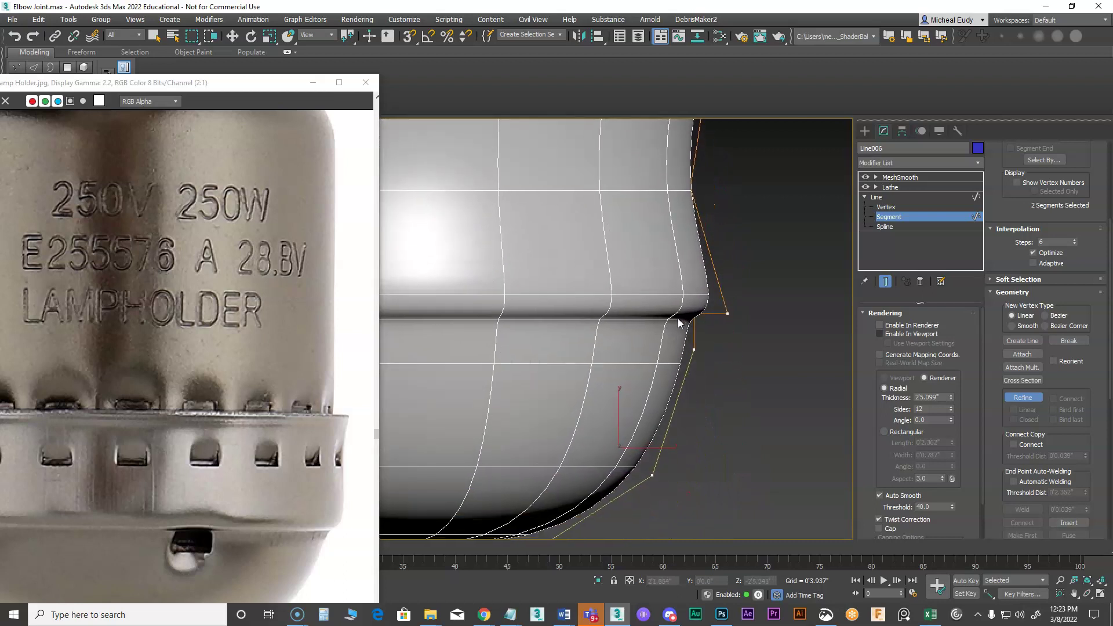
pyautogui.moveTo(659, 426); pyautogui.dragTo(737, 298, button='middle')
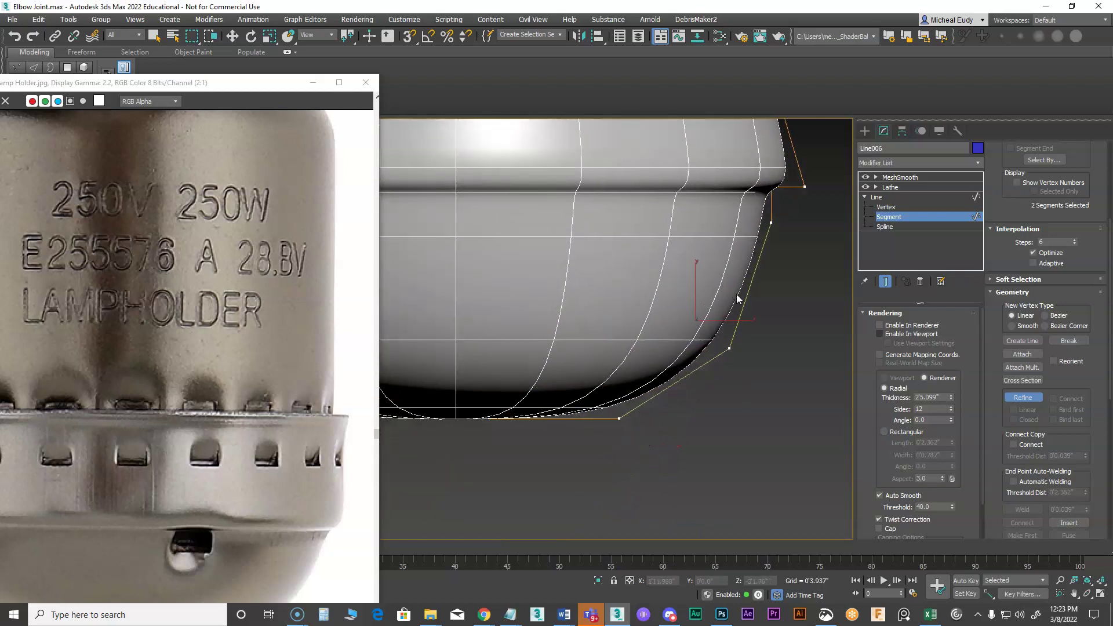
pyautogui.scroll(-4, 580, 406)
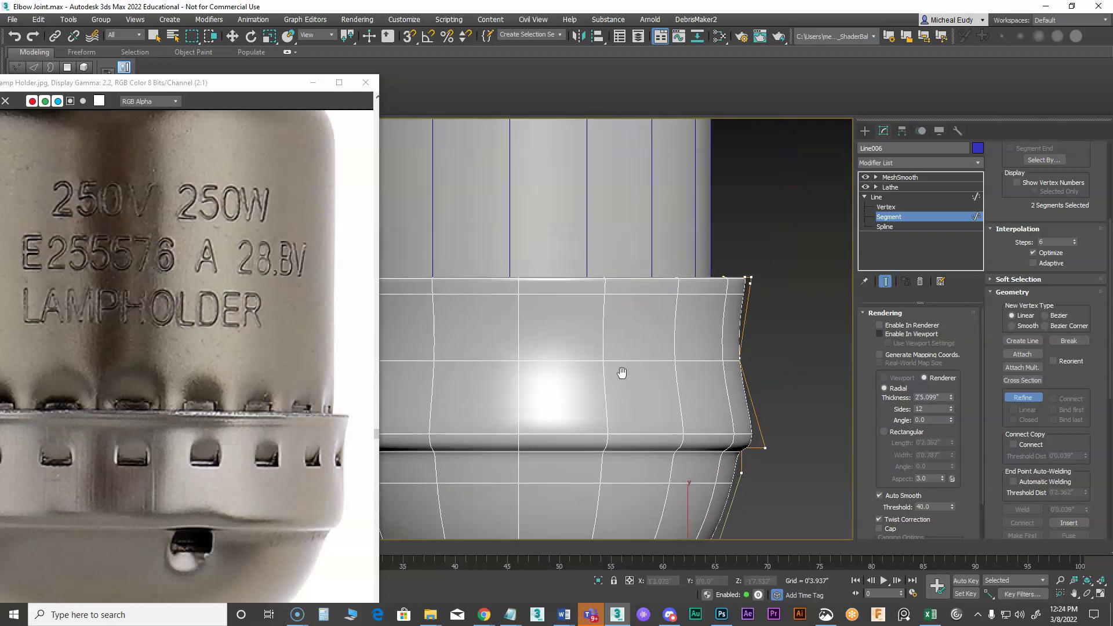
# - Move the inner end vertex of the profile's top edge slightly inward along X, toward the cylinder
pyautogui.keyDown('alt'); pyautogui.moveTo(646, 308); pyautogui.dragTo(642, 328, button='middle'); pyautogui.keyUp('alt')
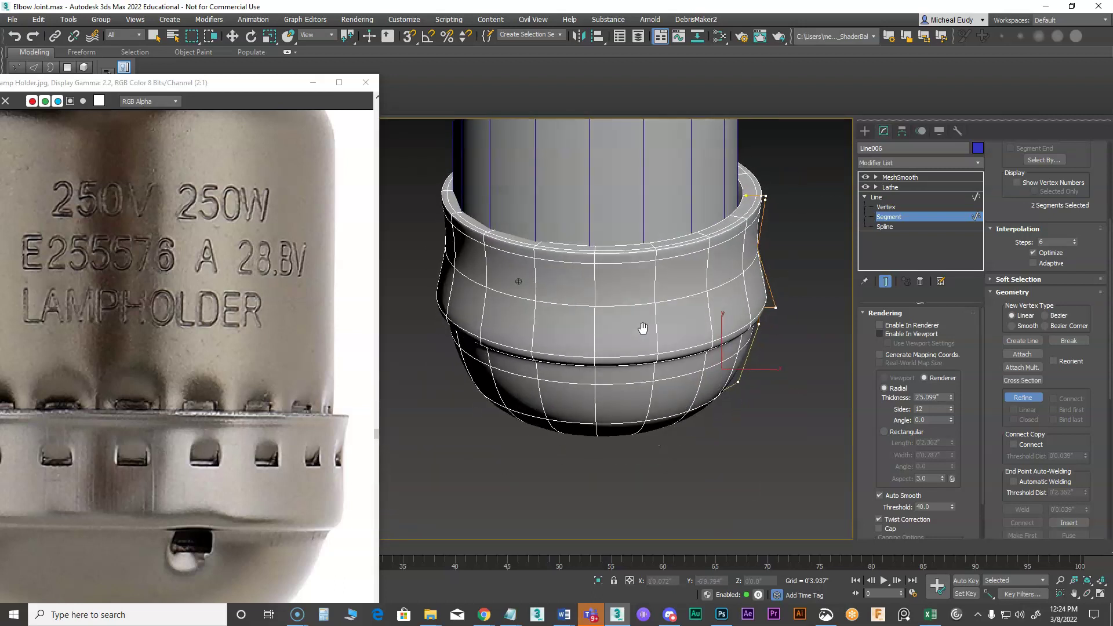
pyautogui.scroll(3, 709, 273)
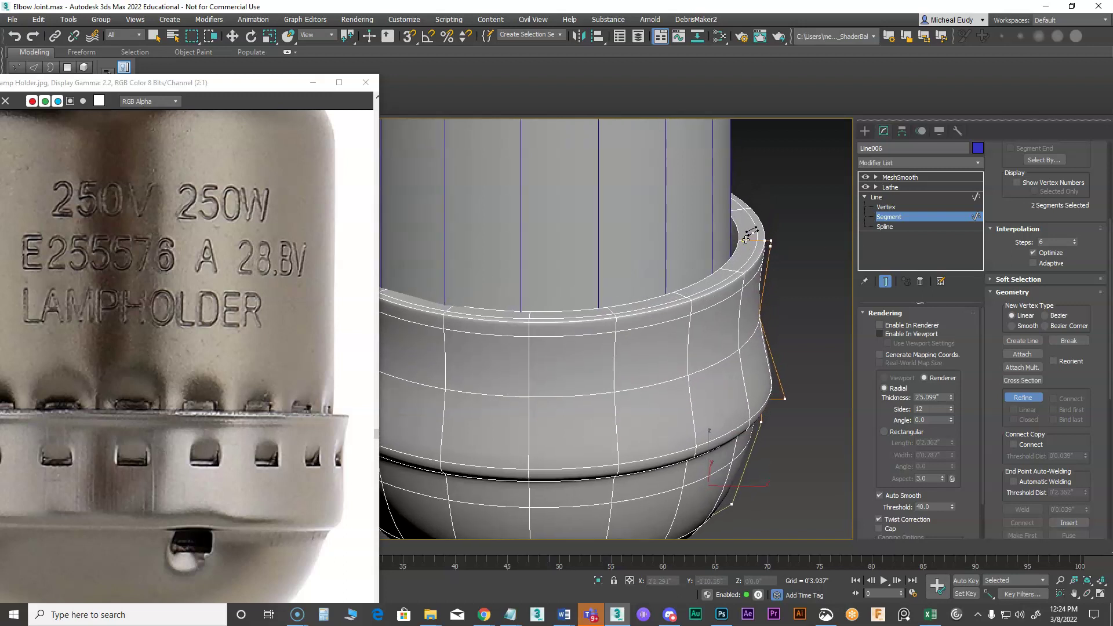
pyautogui.press('w')
pyautogui.click(886, 207)
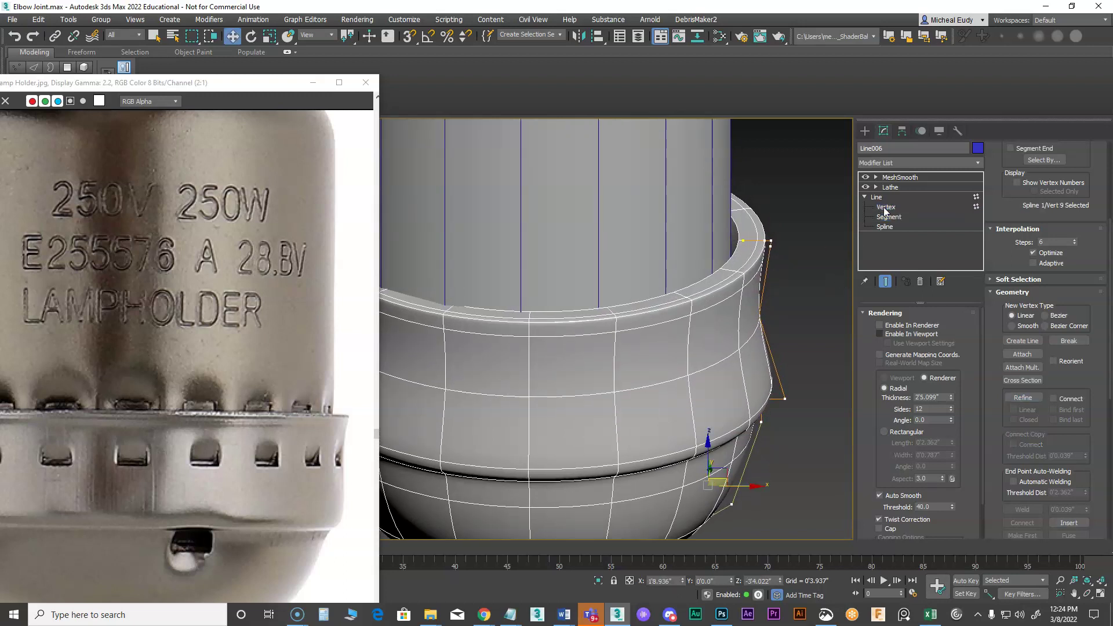
pyautogui.click(742, 240)
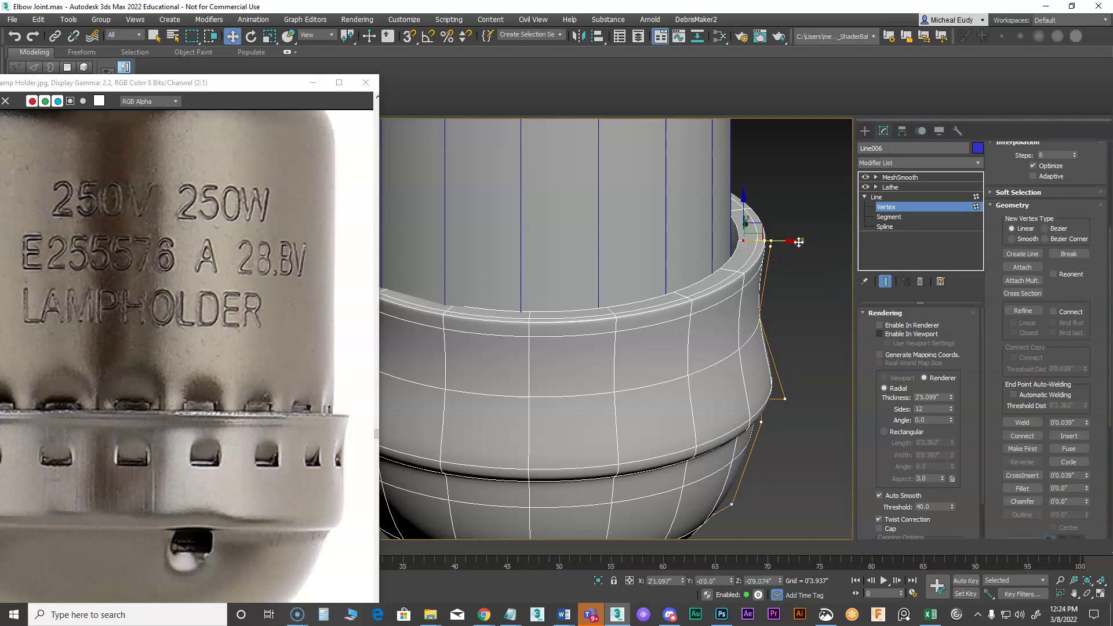
pyautogui.moveTo(788, 241); pyautogui.dragTo(785, 241)
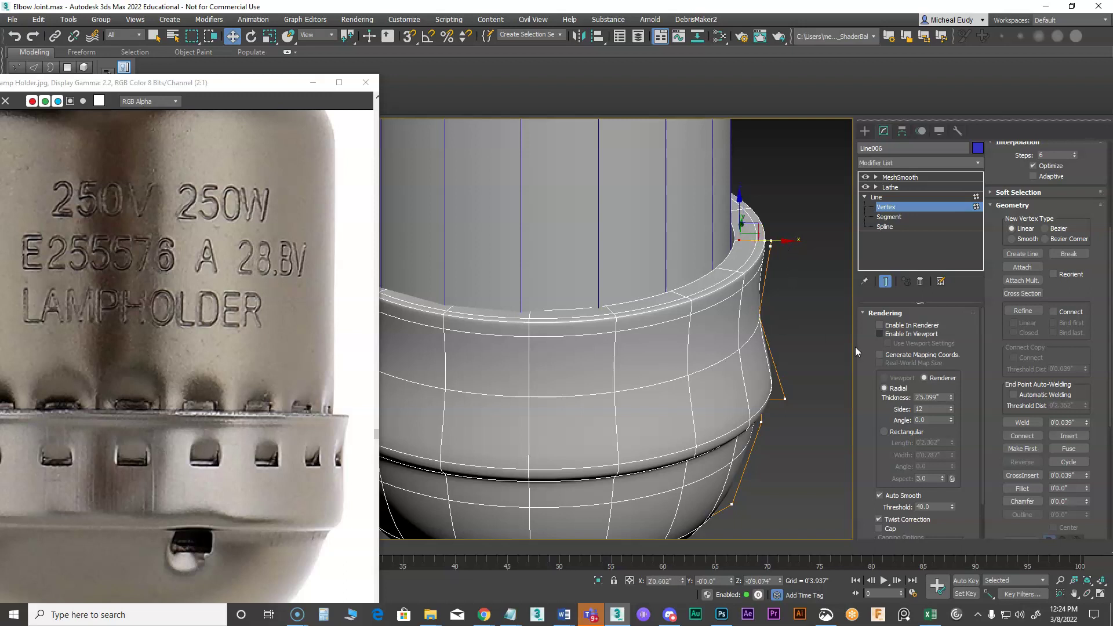
# - Hide the end result and, with vertex snapping on, draw a short vertical line down from the profile's inner top end vertex
pyautogui.press('z')
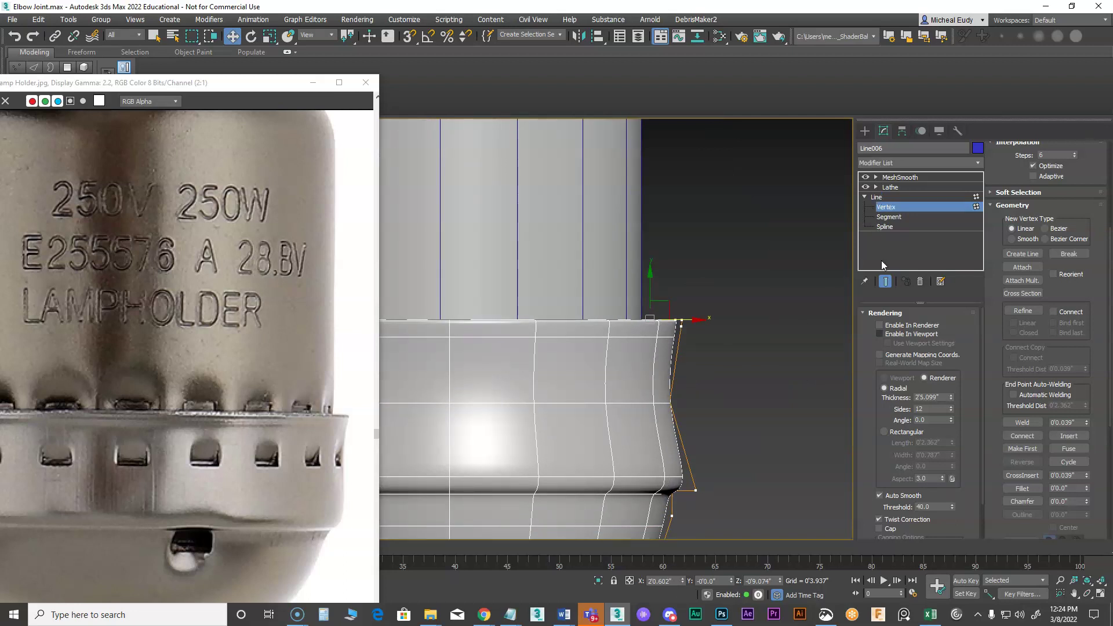
pyautogui.click(884, 282)
pyautogui.scroll(4, 663, 356)
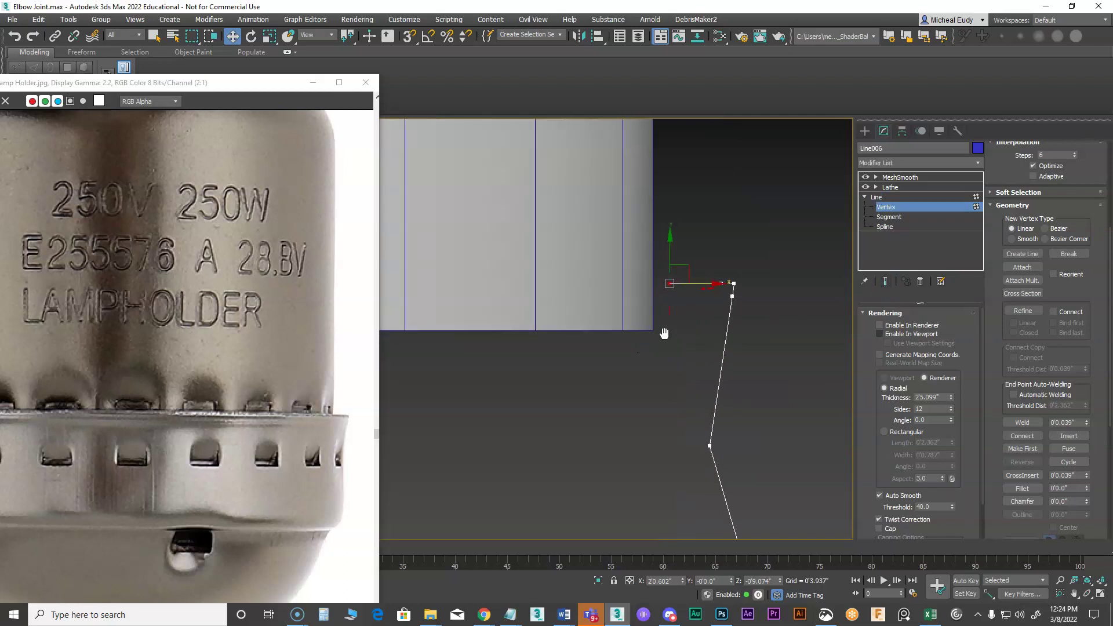
pyautogui.click(1022, 255)
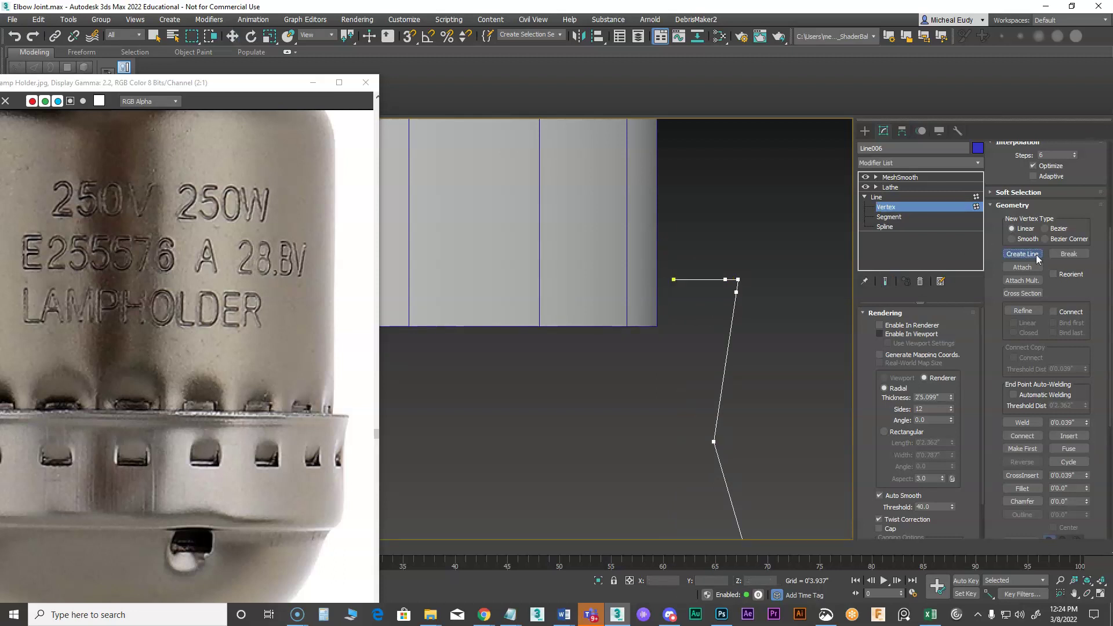
pyautogui.rightClick(413, 44)
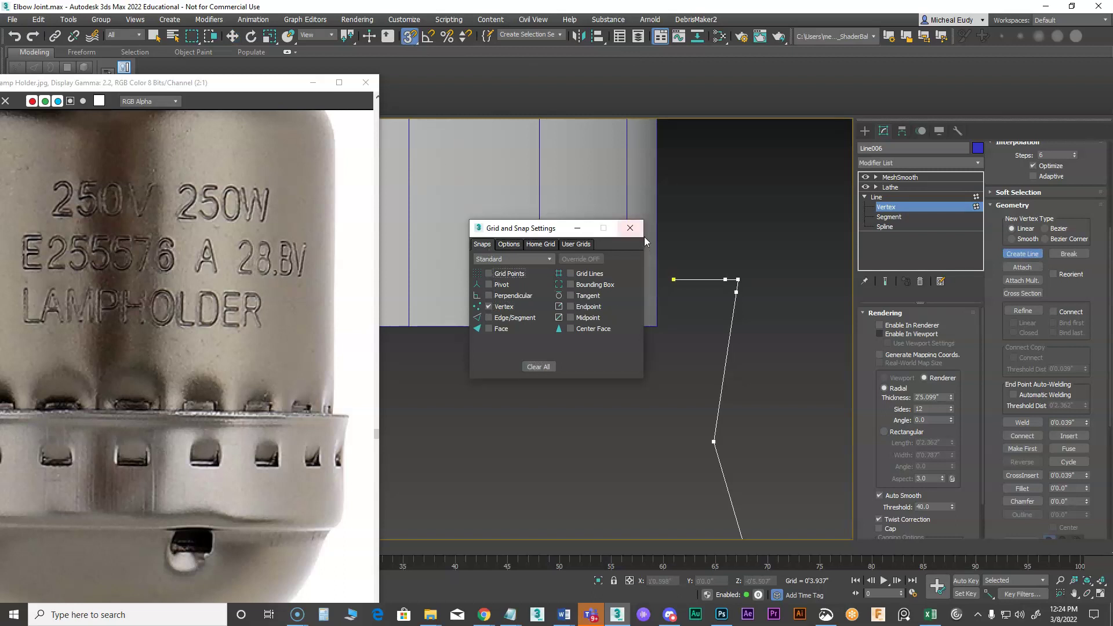
pyautogui.click(630, 228)
pyautogui.click(674, 279)
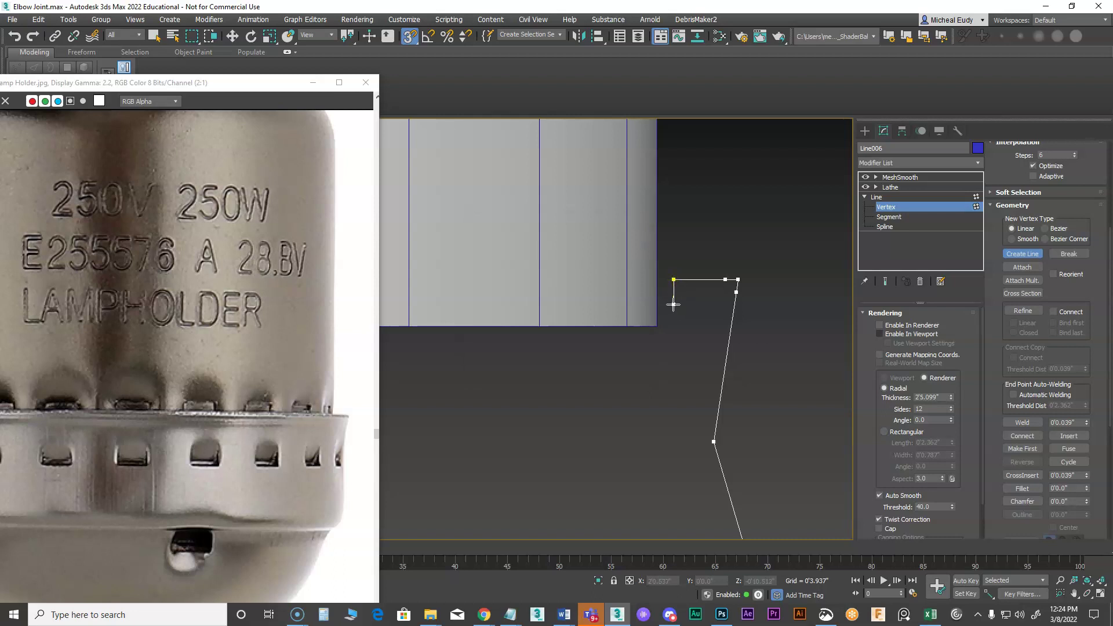
pyautogui.click(673, 305)
pyautogui.rightClick(679, 337)
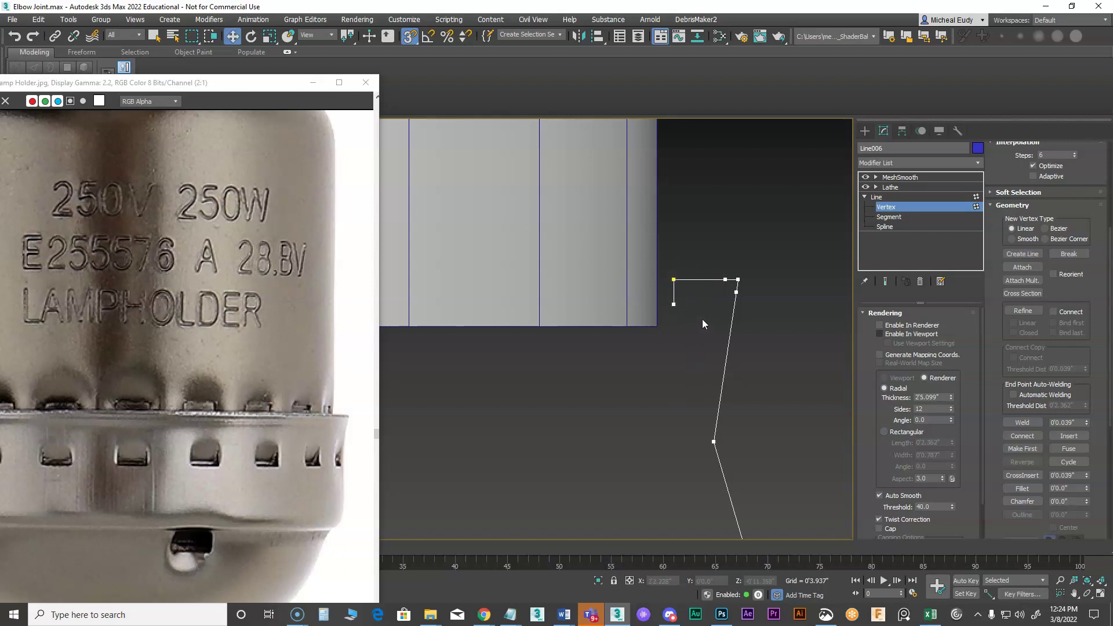
pyautogui.click(889, 217)
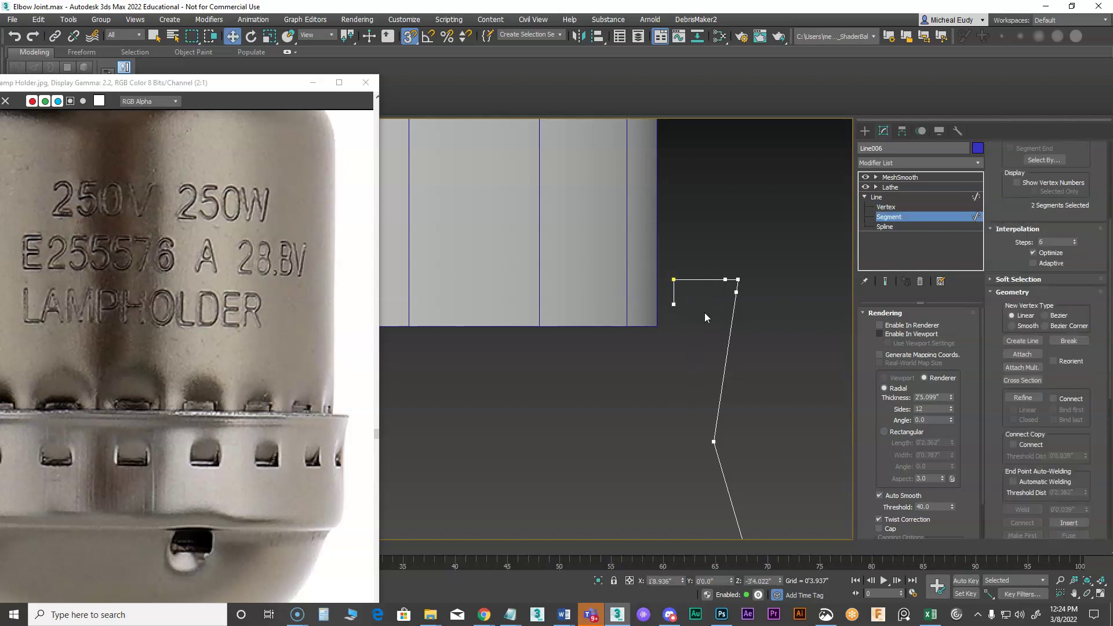
pyautogui.click(674, 298)
pyautogui.moveTo(689, 292); pyautogui.dragTo(688, 293)
pyautogui.hotkey('ctrl', 'z')
# - Weld the overlapping vertices at the profile's upper inner corner and set the welded vertex's type to Corner
pyautogui.click(886, 207)
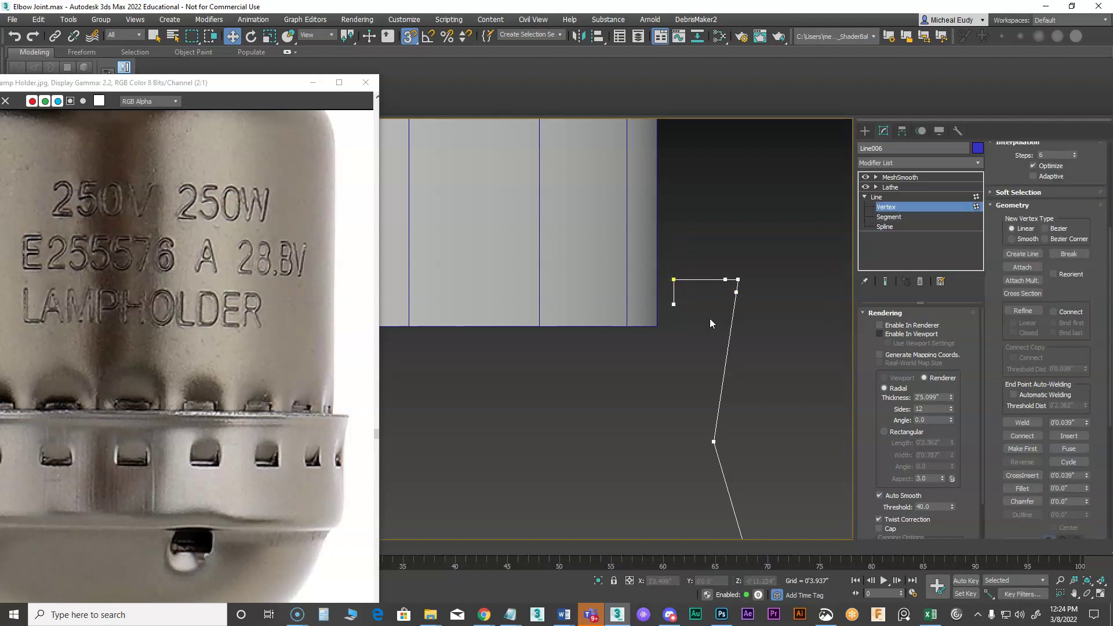
pyautogui.moveTo(663, 260); pyautogui.dragTo(694, 295)
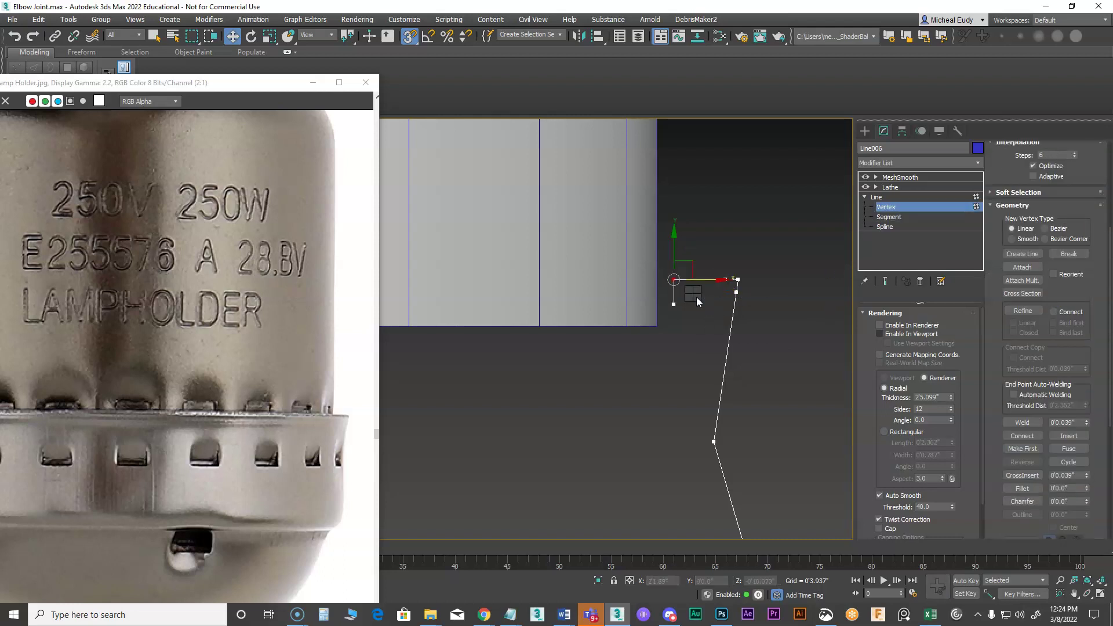
pyautogui.rightClick(696, 296)
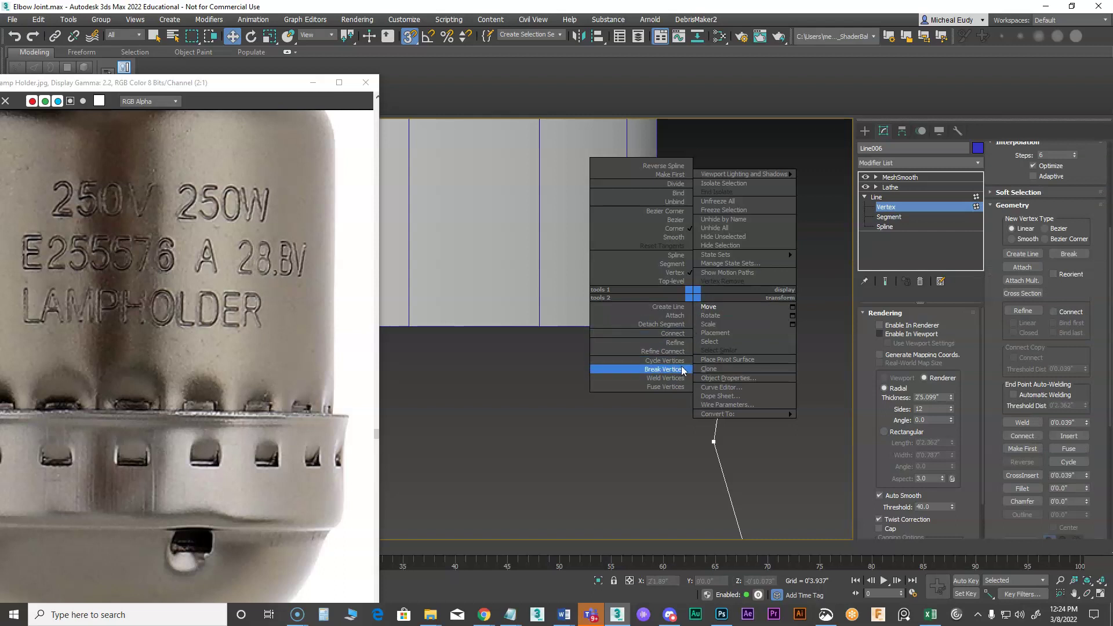
pyautogui.click(673, 384)
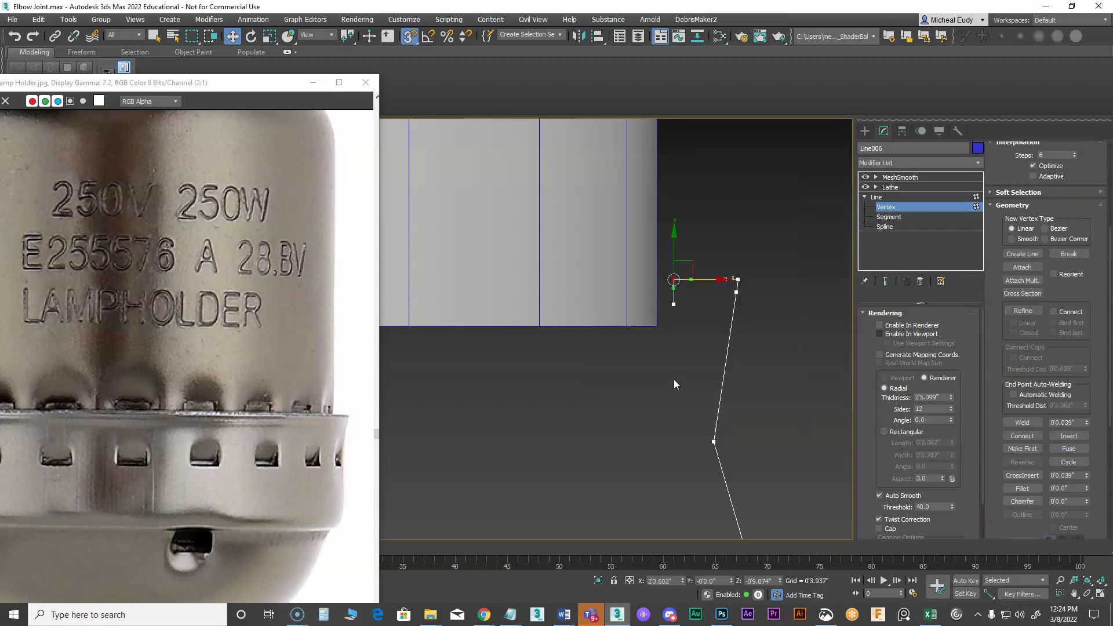
pyautogui.rightClick(685, 325)
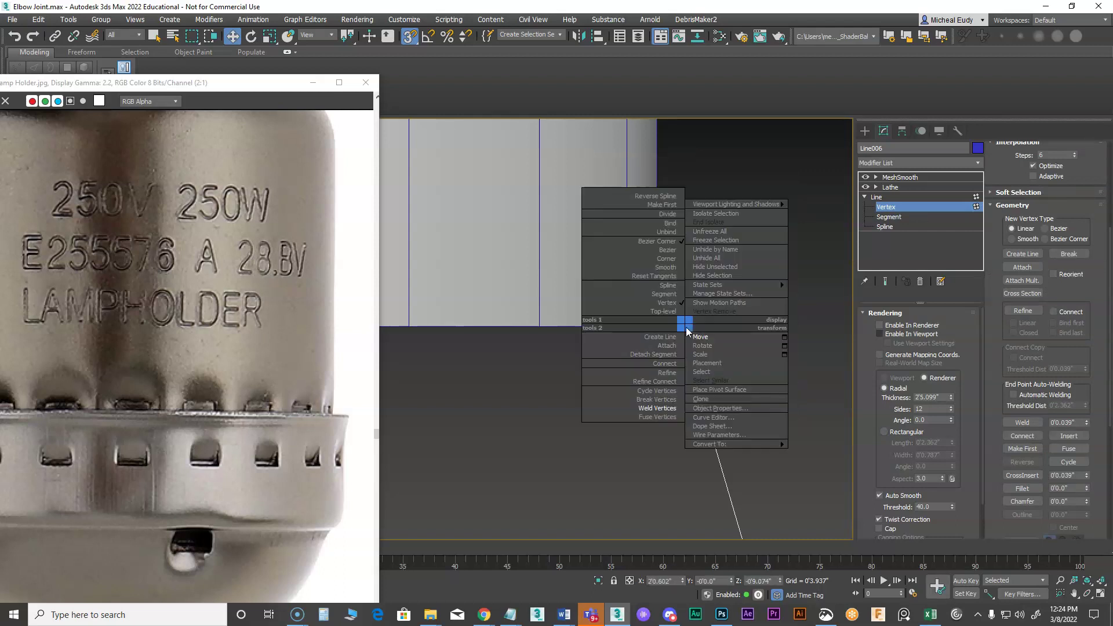
pyautogui.click(666, 260)
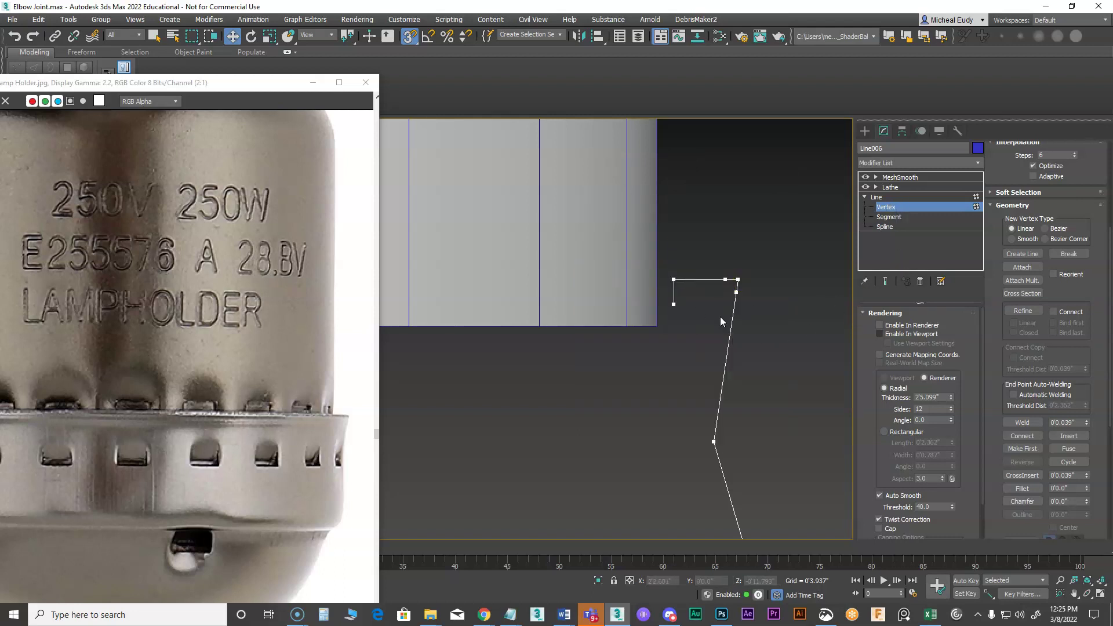
# - Refine the lower section's profile with two extra vertices, one on each side of its upper inner corner, with snapping off
pyautogui.scroll(2, 713, 317)
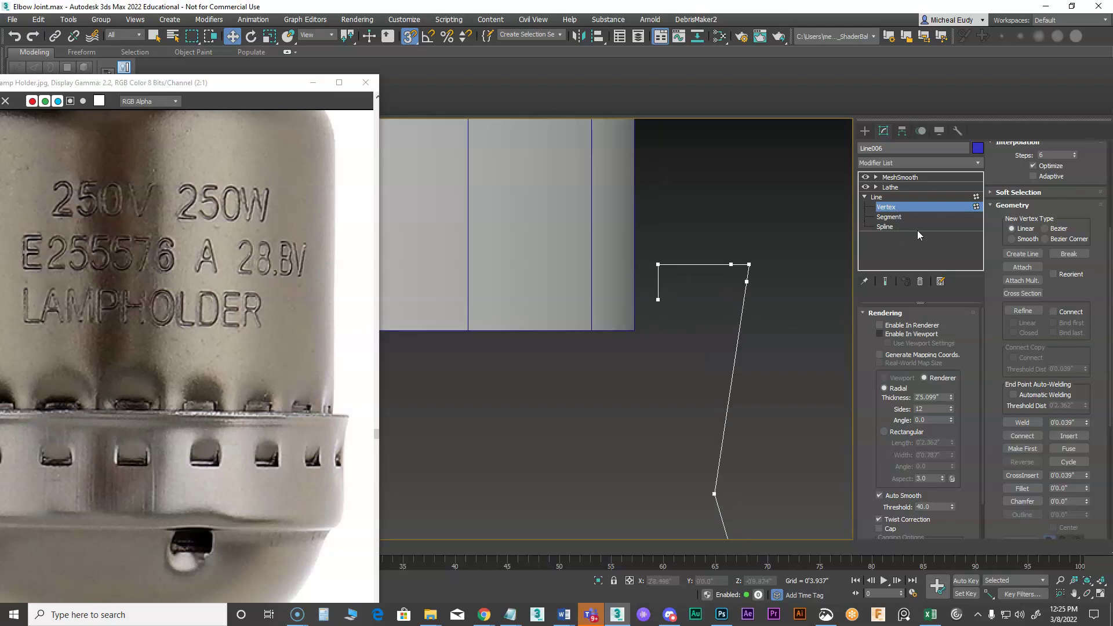
pyautogui.click(908, 217)
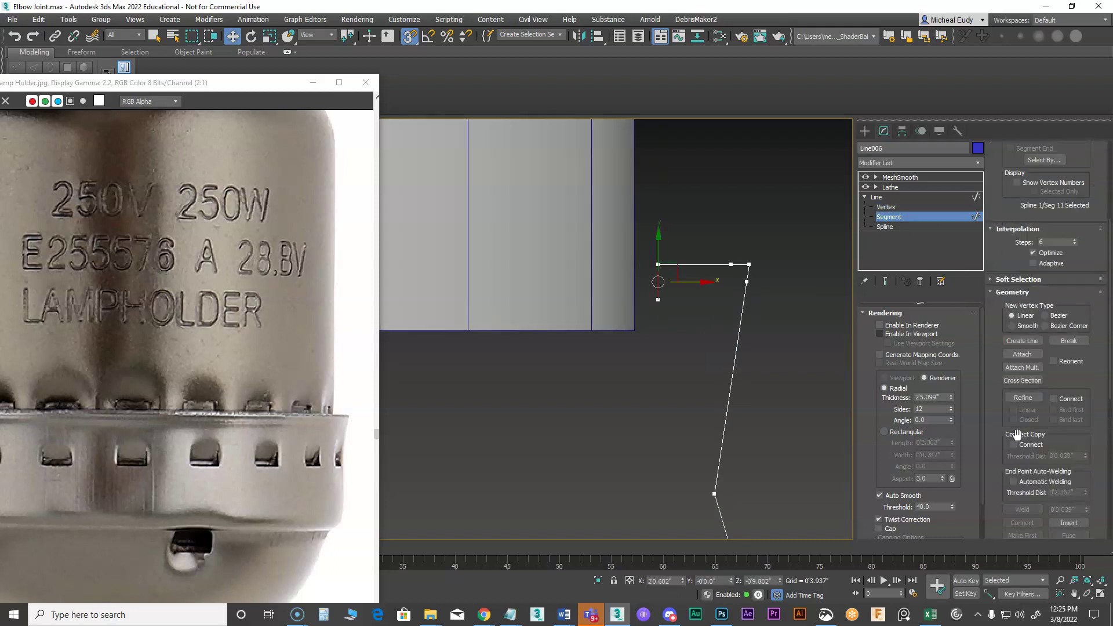
pyautogui.click(1023, 398)
pyautogui.scroll(2, 697, 298)
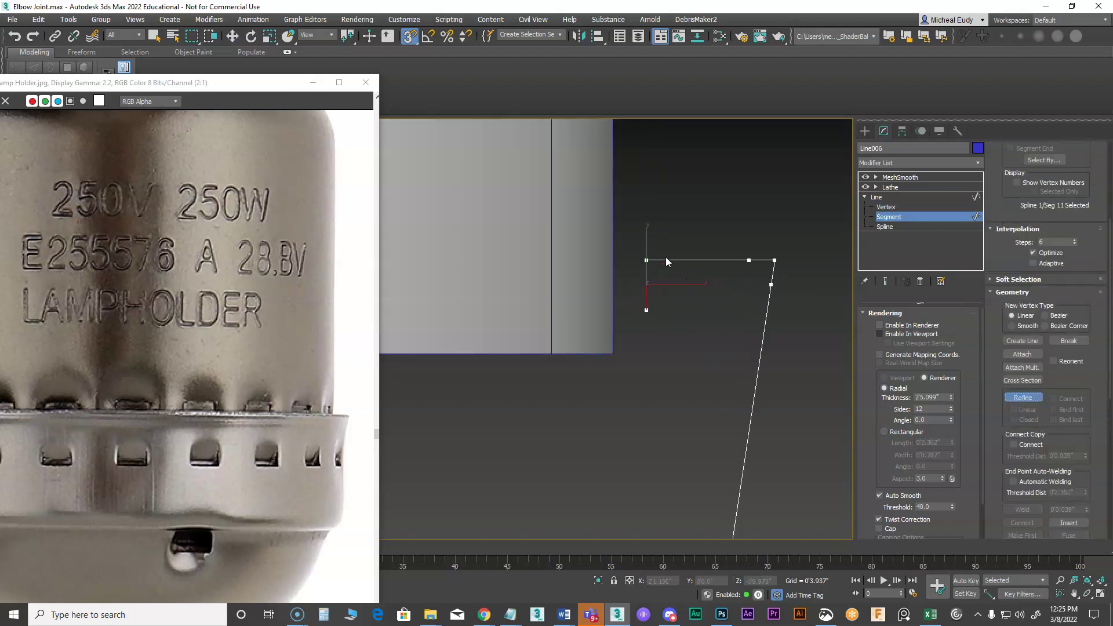
pyautogui.press('s')
pyautogui.click(659, 260)
pyautogui.click(647, 273)
pyautogui.click(1015, 399)
pyautogui.click(734, 344)
pyautogui.moveTo(918, 317); pyautogui.dragTo(878, 318)
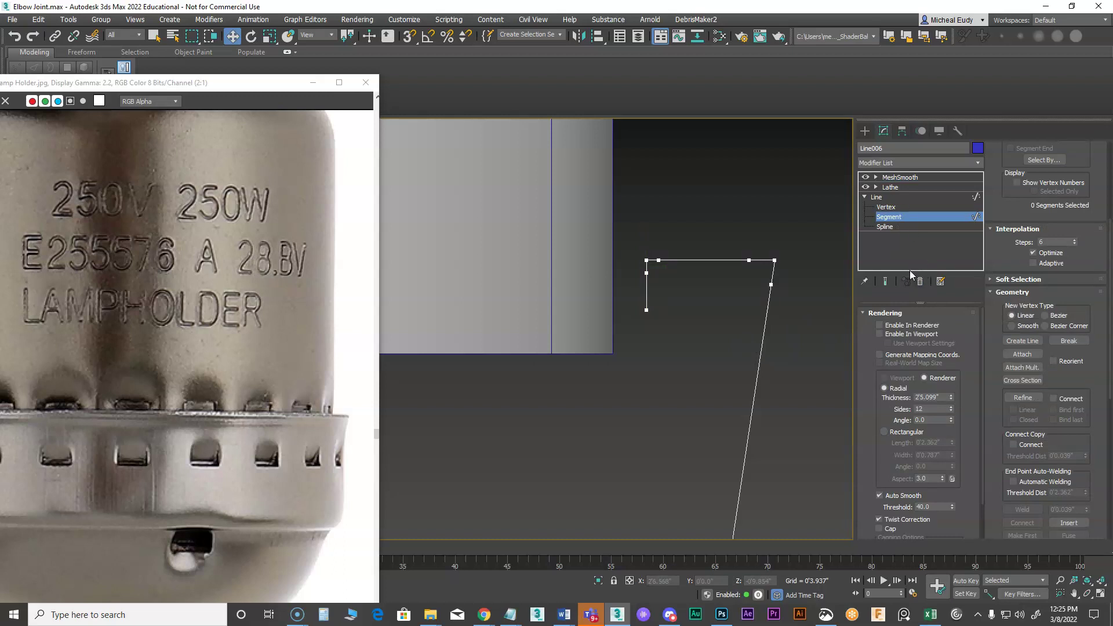
# - Show the end result again and return to a front view of the whole lamp holder
pyautogui.click(887, 281)
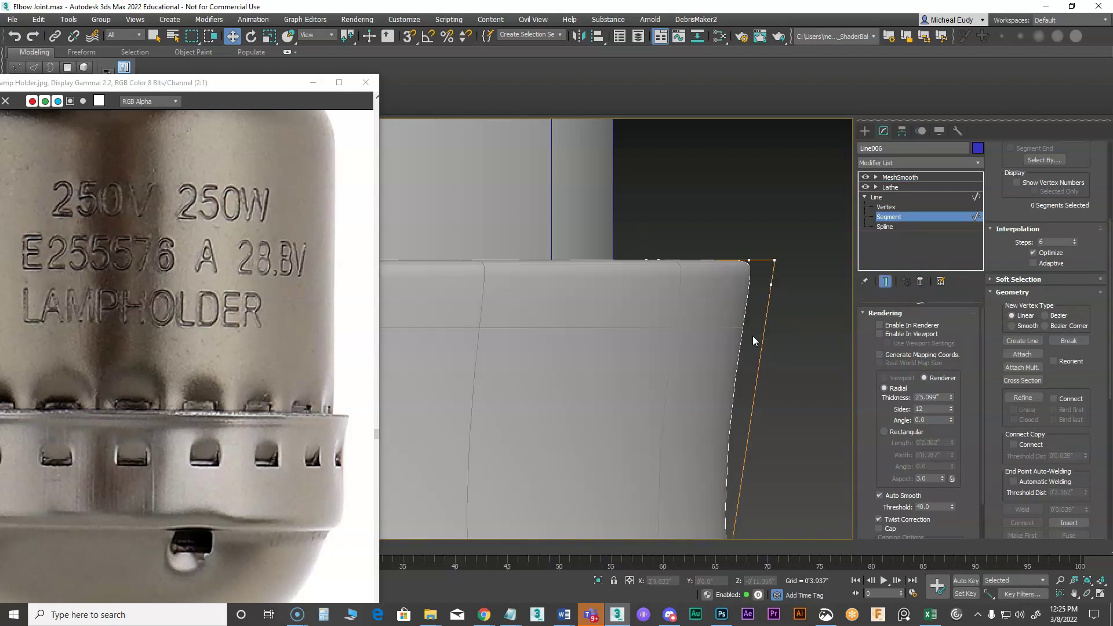
pyautogui.keyDown('alt'); pyautogui.moveTo(708, 329); pyautogui.dragTo(642, 419, button='middle'); pyautogui.keyUp('alt')
pyautogui.press('c')
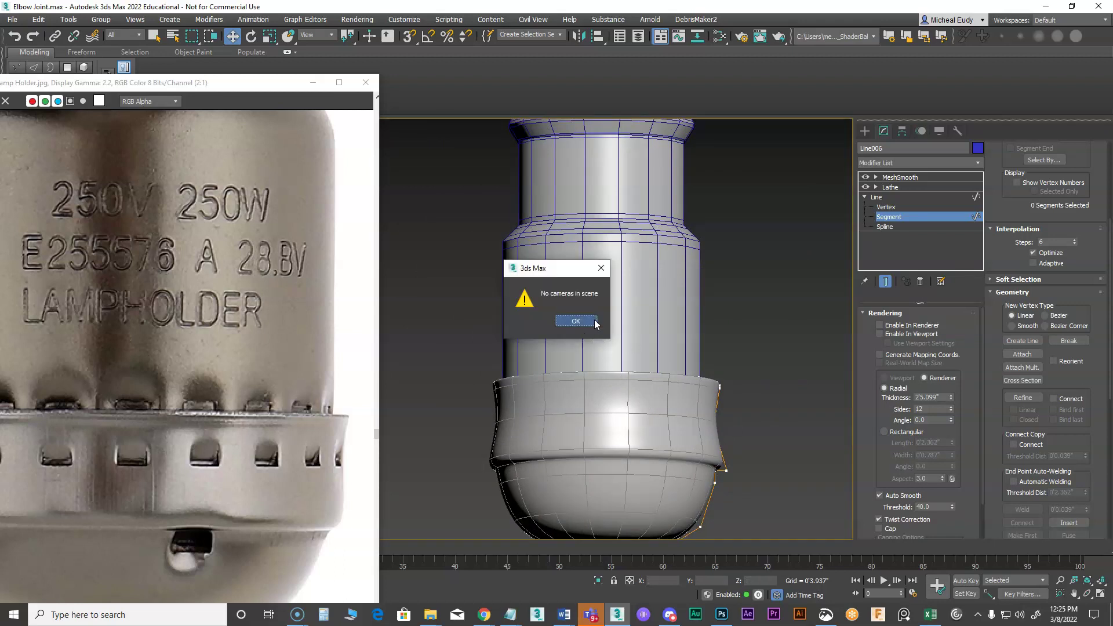
pyautogui.click(576, 321)
pyautogui.press('v')
pyautogui.press('f')
pyautogui.scroll(-3, 586, 329)
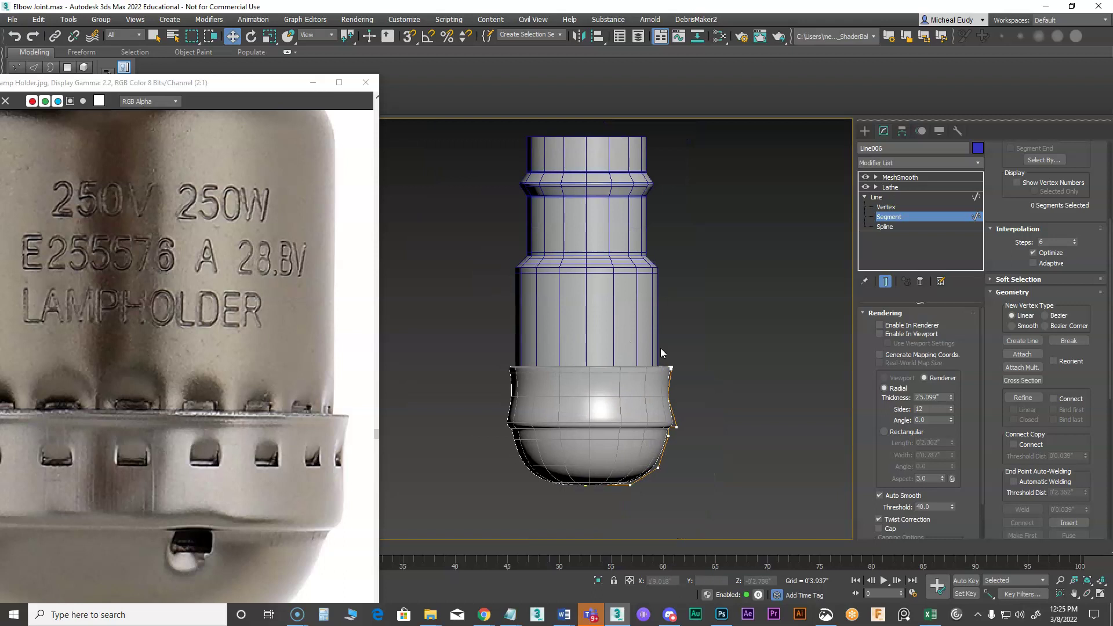
# - Leave segment editing and compare the smoothed lower section with the full lamp holder reference image
pyautogui.click(864, 131)
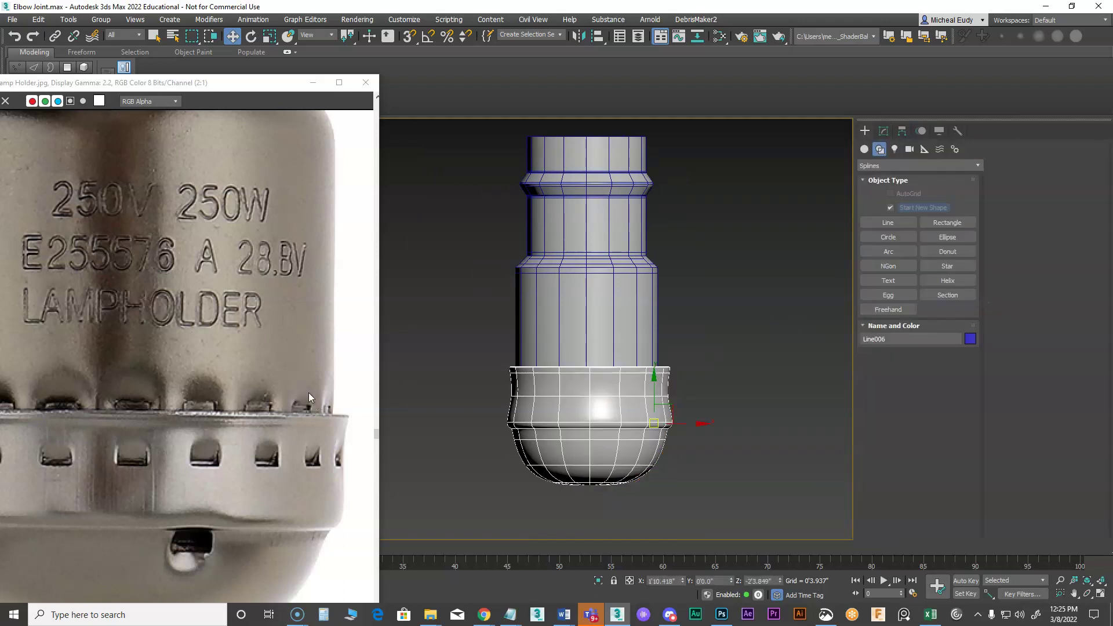
pyautogui.scroll(-1, 287, 335)
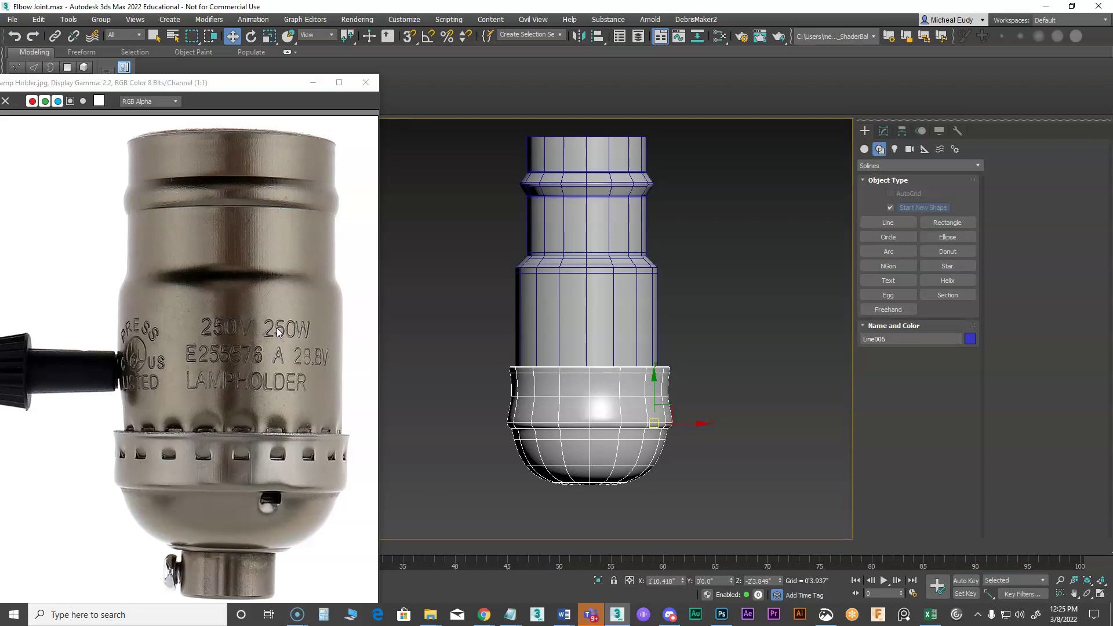
pyautogui.click(743, 427)
pyautogui.click(589, 415)
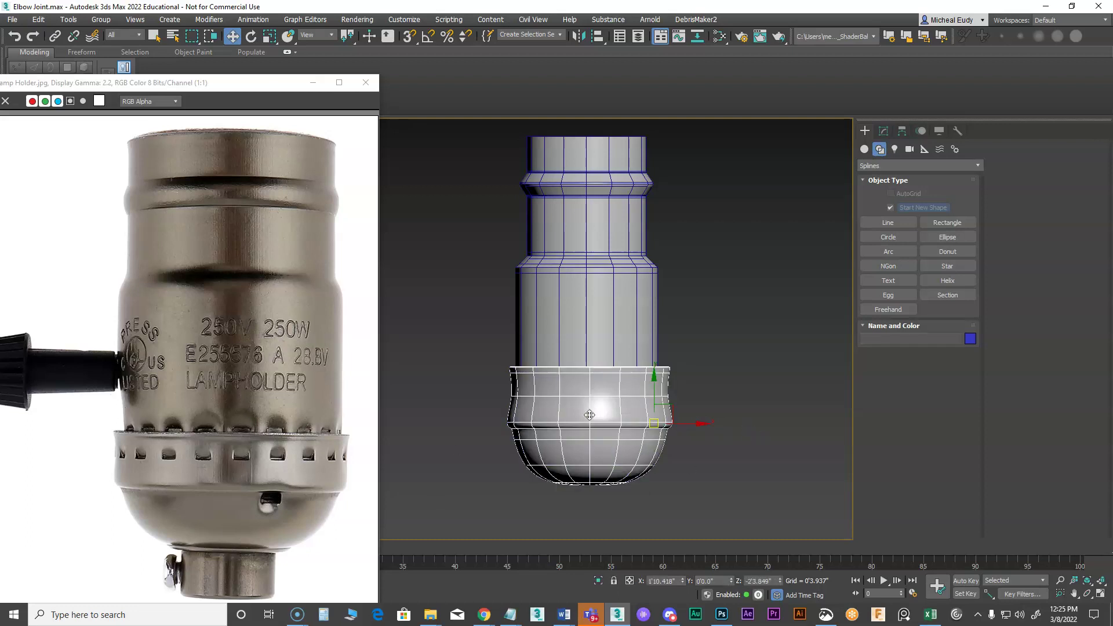
pyautogui.scroll(2, 616, 418)
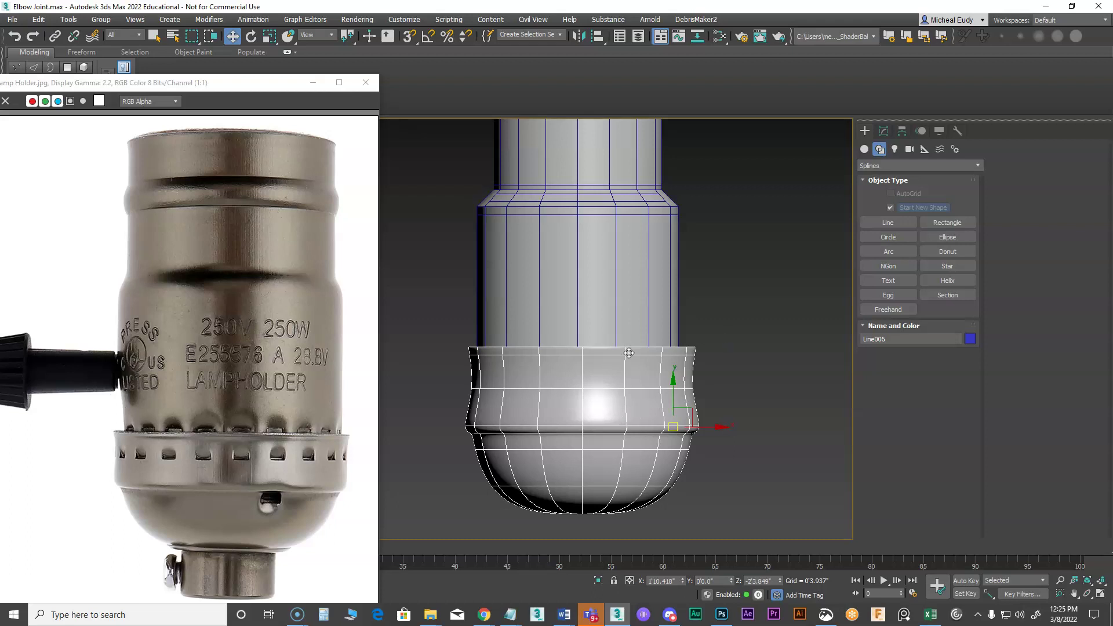
pyautogui.scroll(-2, 721, 290)
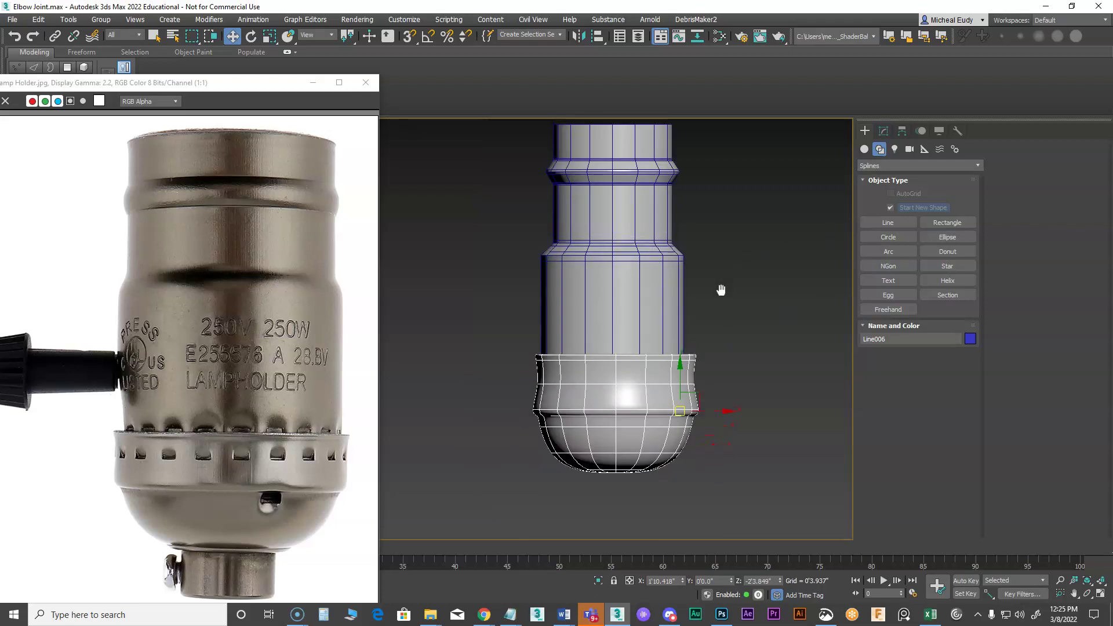
# - Center the pivot points of the upper section and the lower section on their own objects
pyautogui.click(627, 268)
pyautogui.moveTo(663, 254); pyautogui.dragTo(710, 264, button='middle')
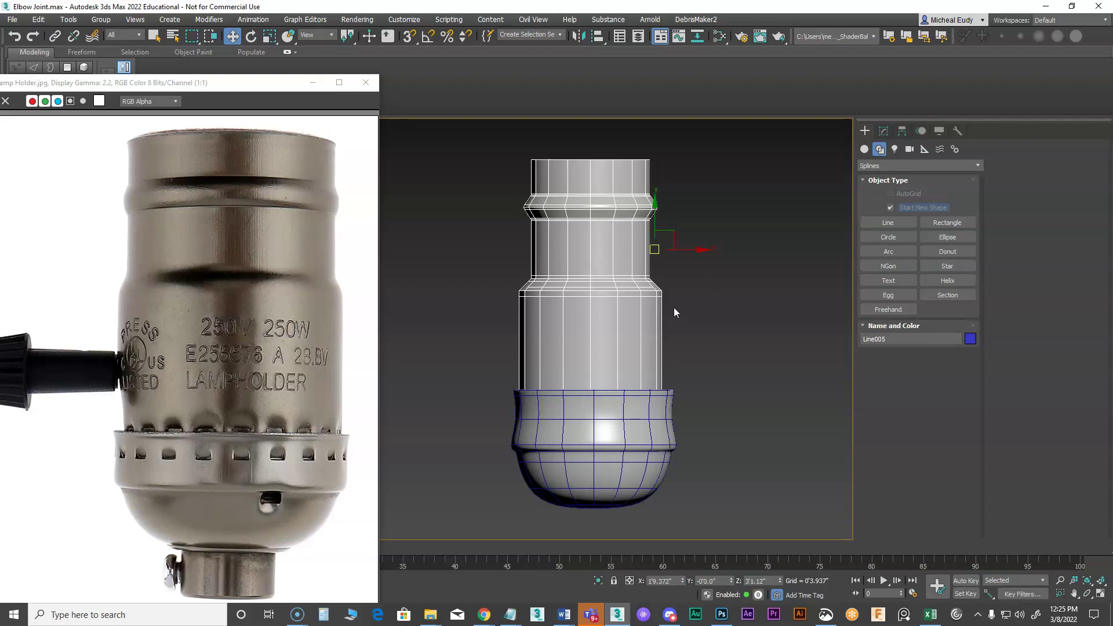
pyautogui.click(903, 132)
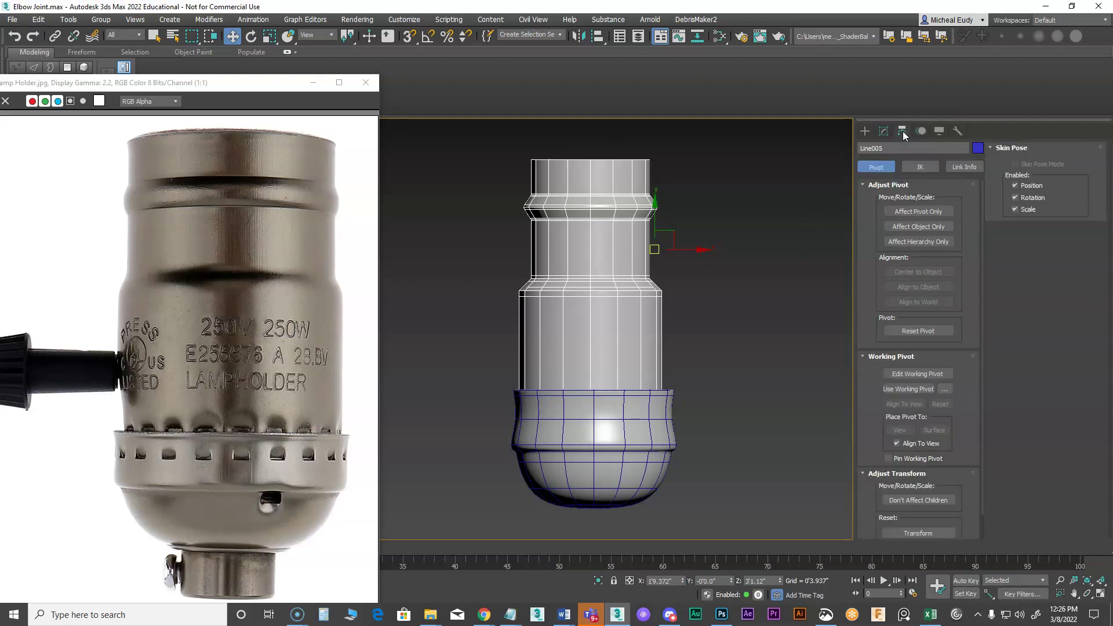
pyautogui.click(917, 213)
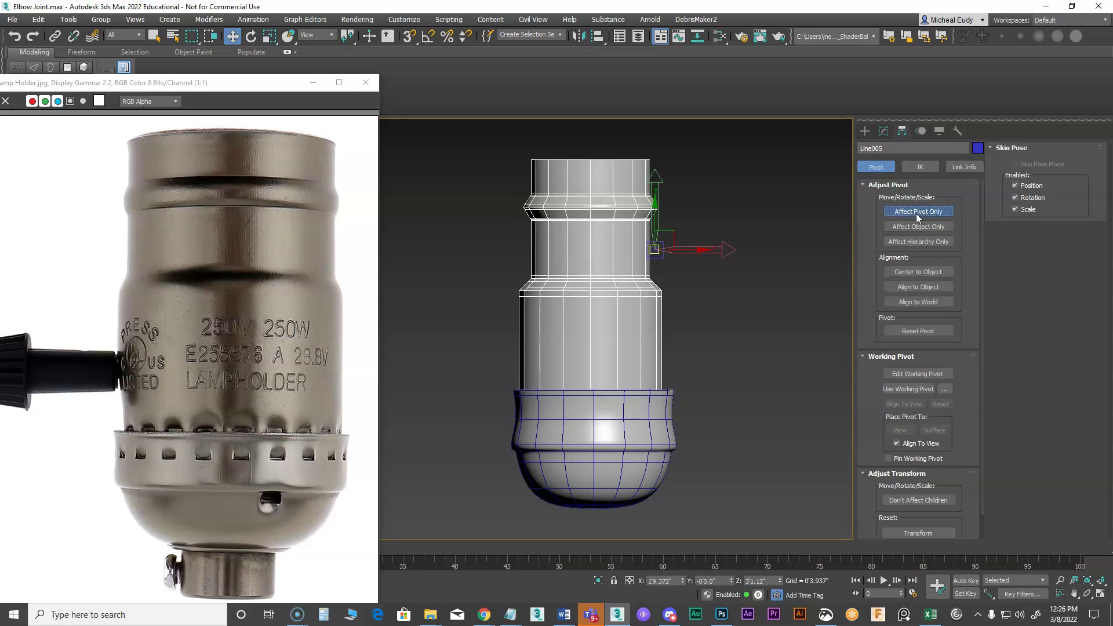
pyautogui.click(918, 271)
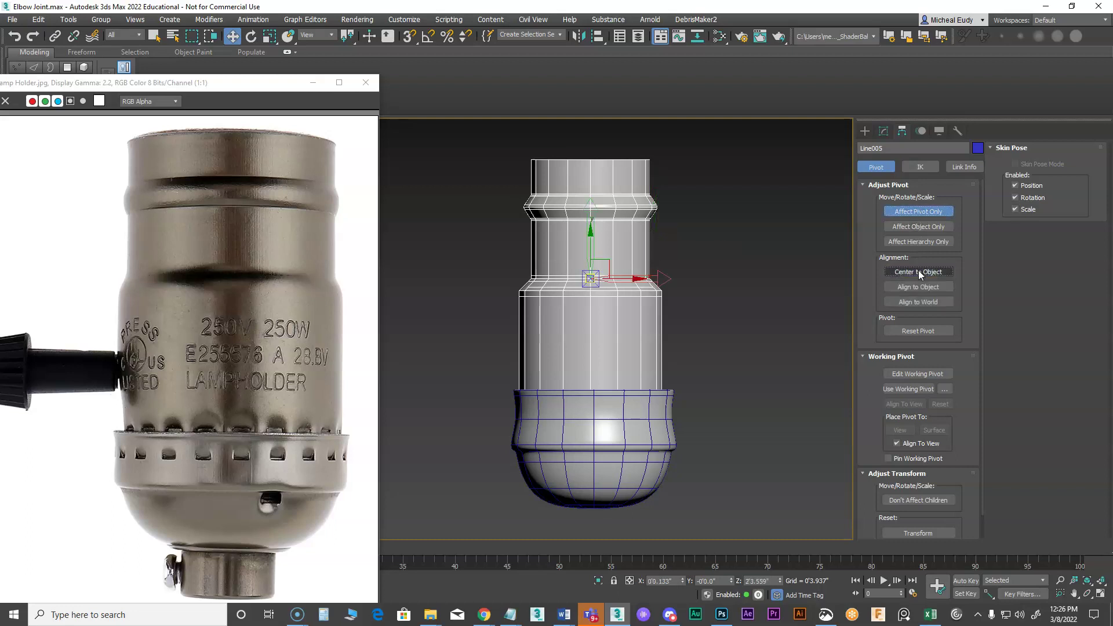
pyautogui.click(662, 445)
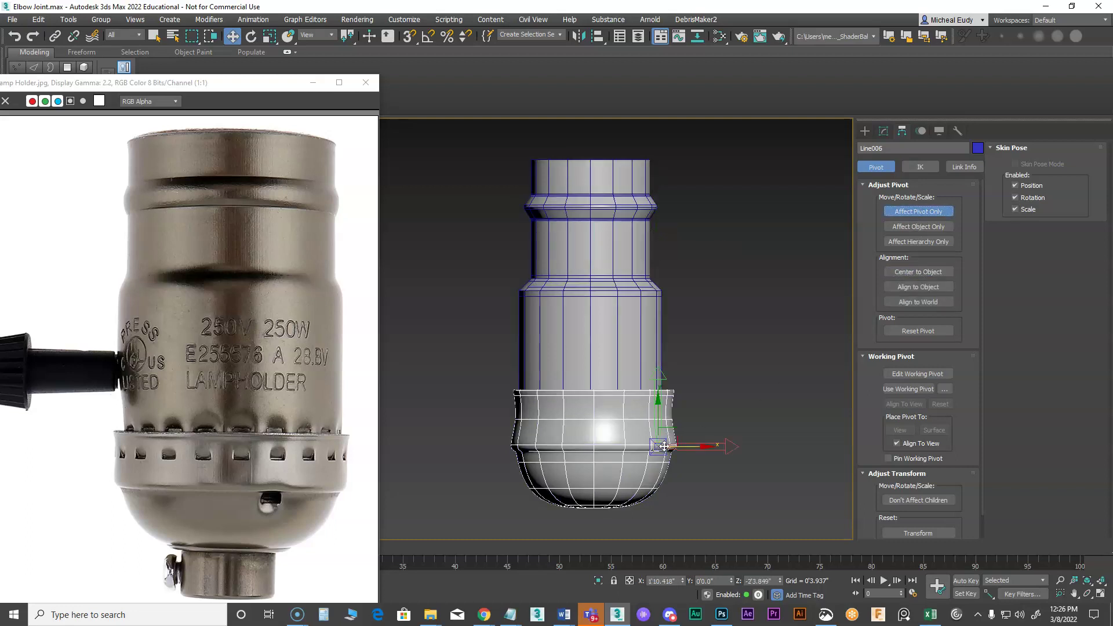
pyautogui.click(910, 271)
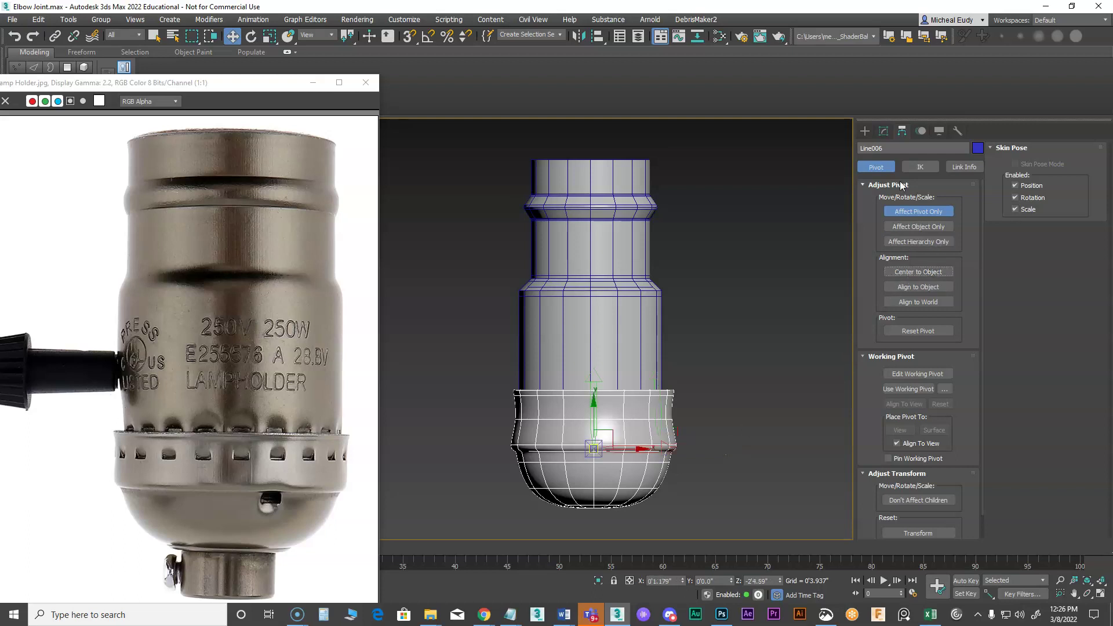
pyautogui.click(884, 130)
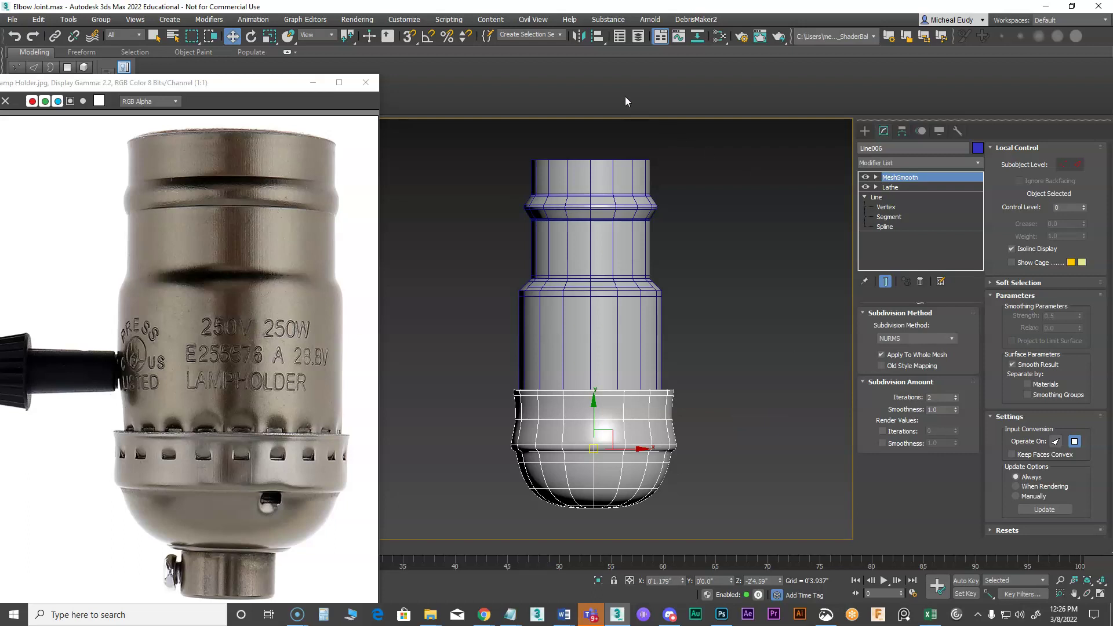
# - Align the lower section to the upper section, center to center, in X and Z position only
pyautogui.click(597, 37)
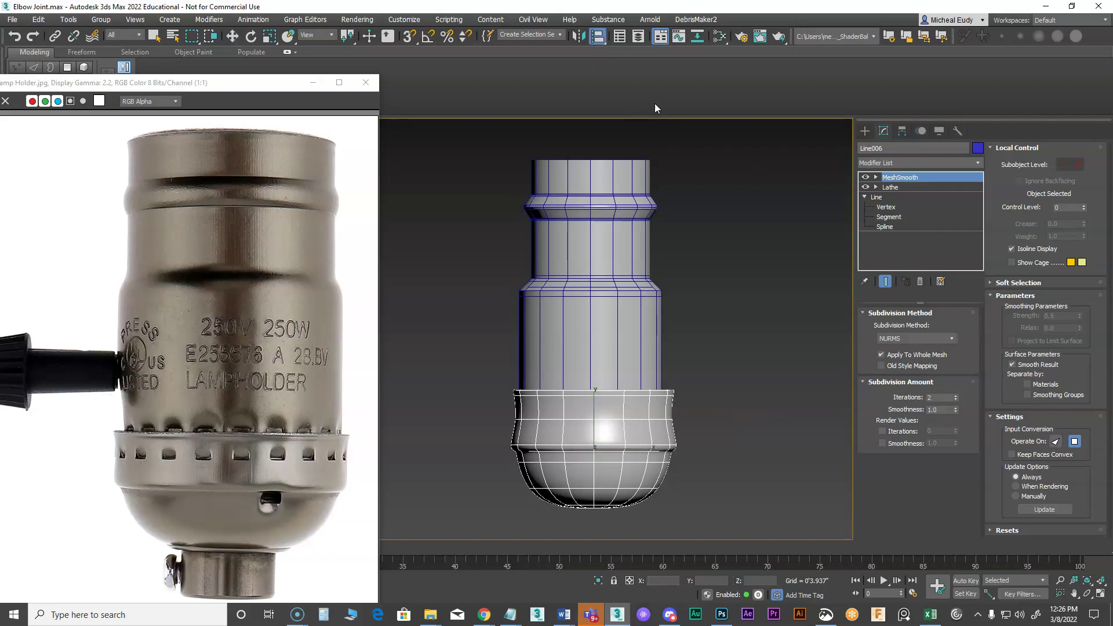
pyautogui.click(634, 317)
pyautogui.moveTo(537, 197); pyautogui.dragTo(751, 167)
pyautogui.click(717, 201)
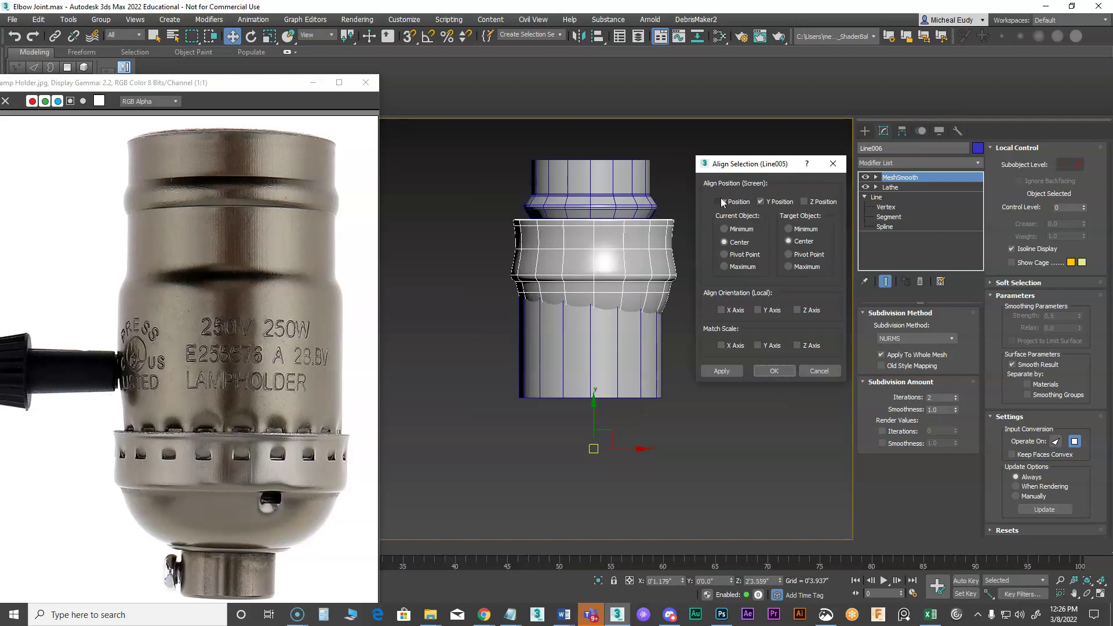
pyautogui.click(804, 202)
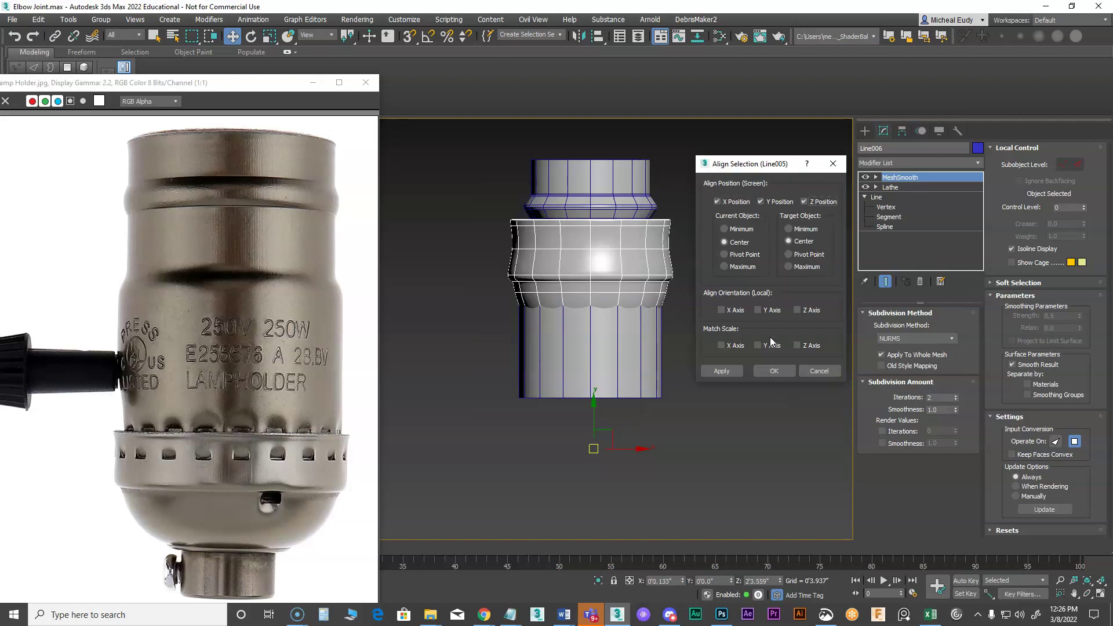
pyautogui.click(761, 201)
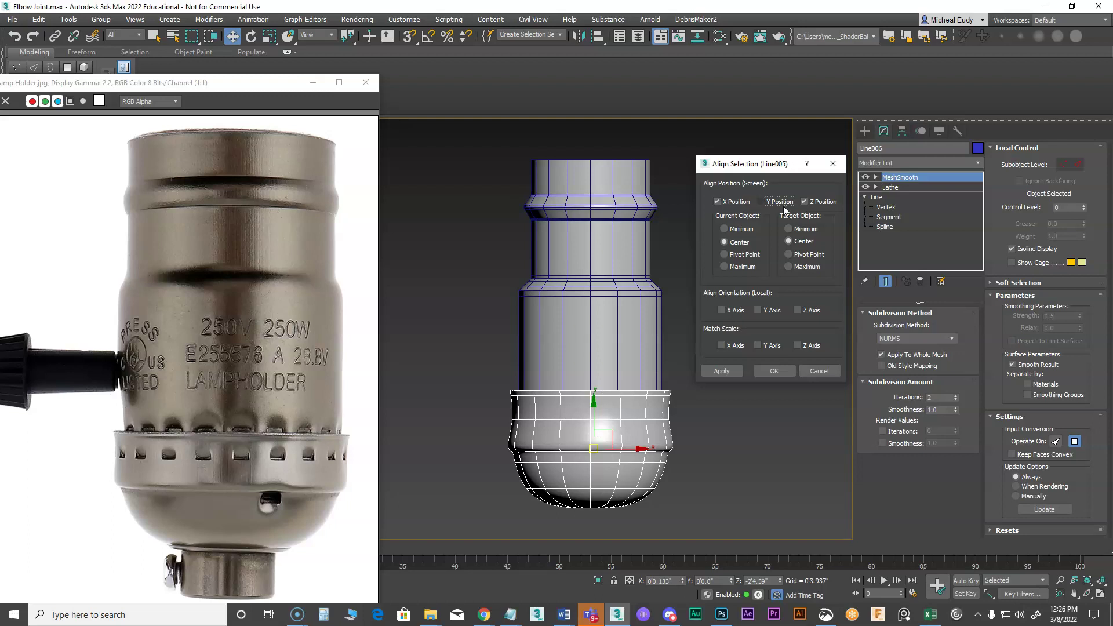
pyautogui.click(775, 371)
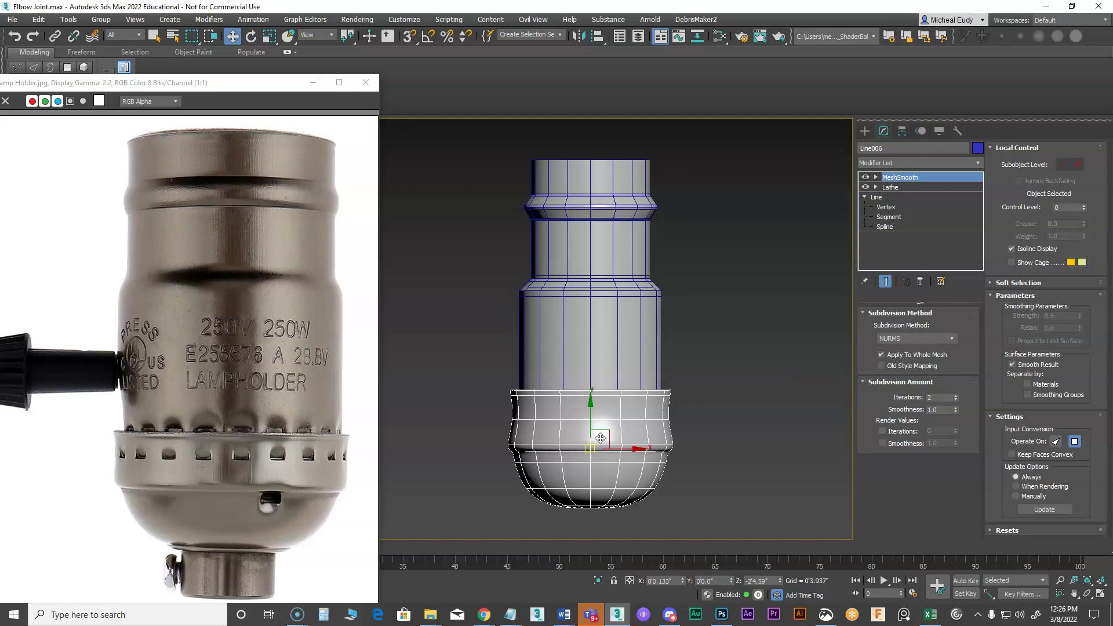
# - Rename the upper section as "Lamp Top Connector"
pyautogui.click(715, 426)
pyautogui.click(628, 315)
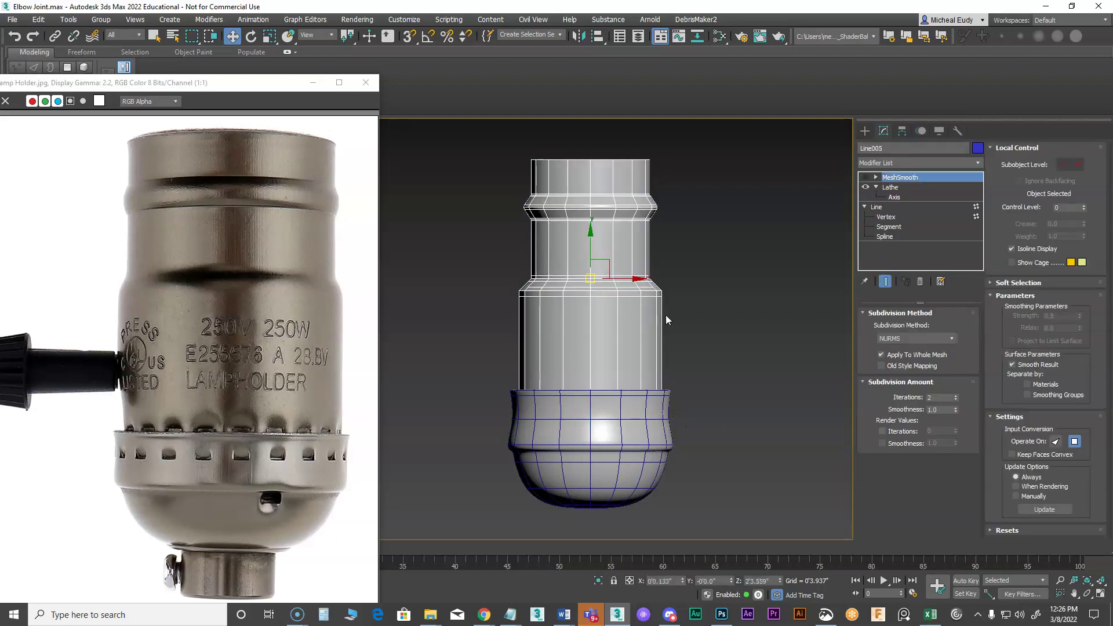
pyautogui.click(872, 148)
pyautogui.write('Lamp Top Connector')
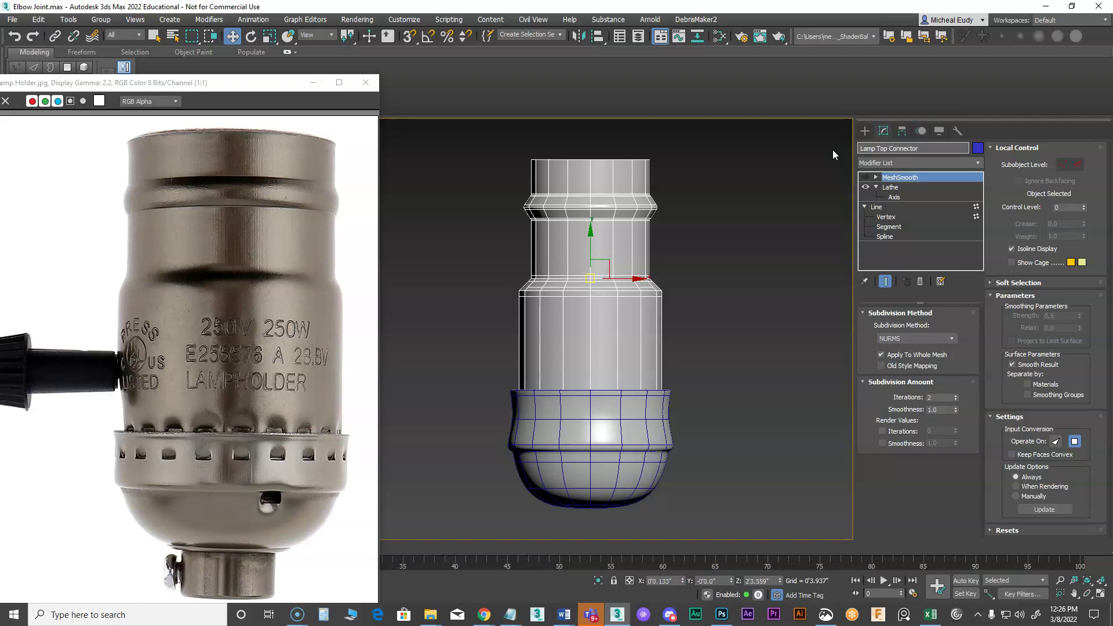
pyautogui.press('Return')
# - Remove the MeshSmooth modifier from both the upper and the lower section
pyautogui.click(920, 280)
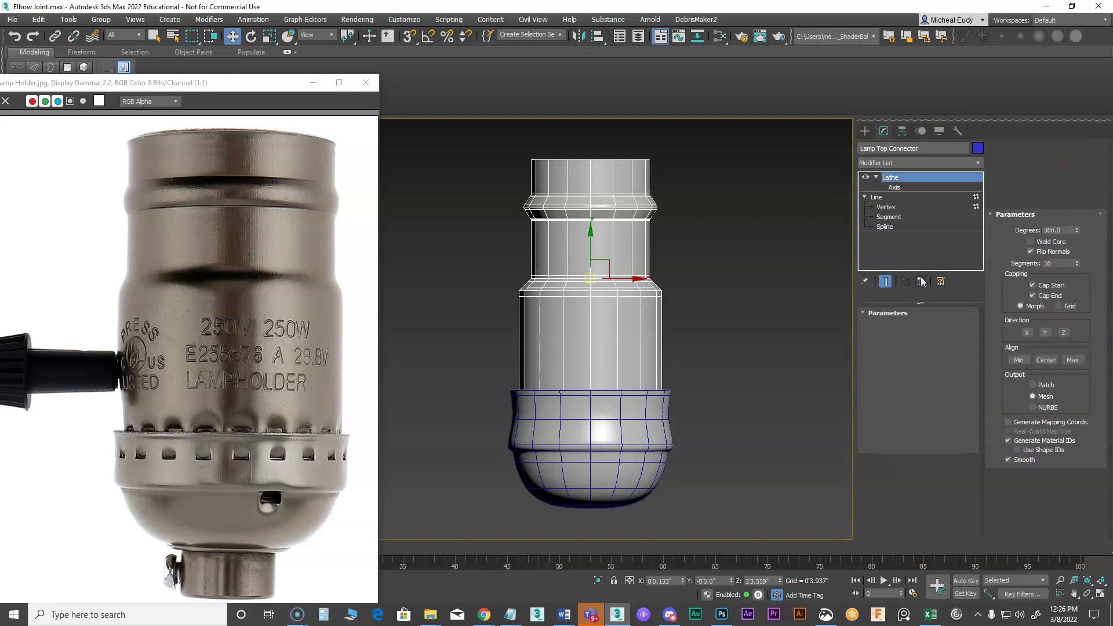
pyautogui.hotkey('ctrl', 'z')
pyautogui.hotkey('ctrl', 'z')
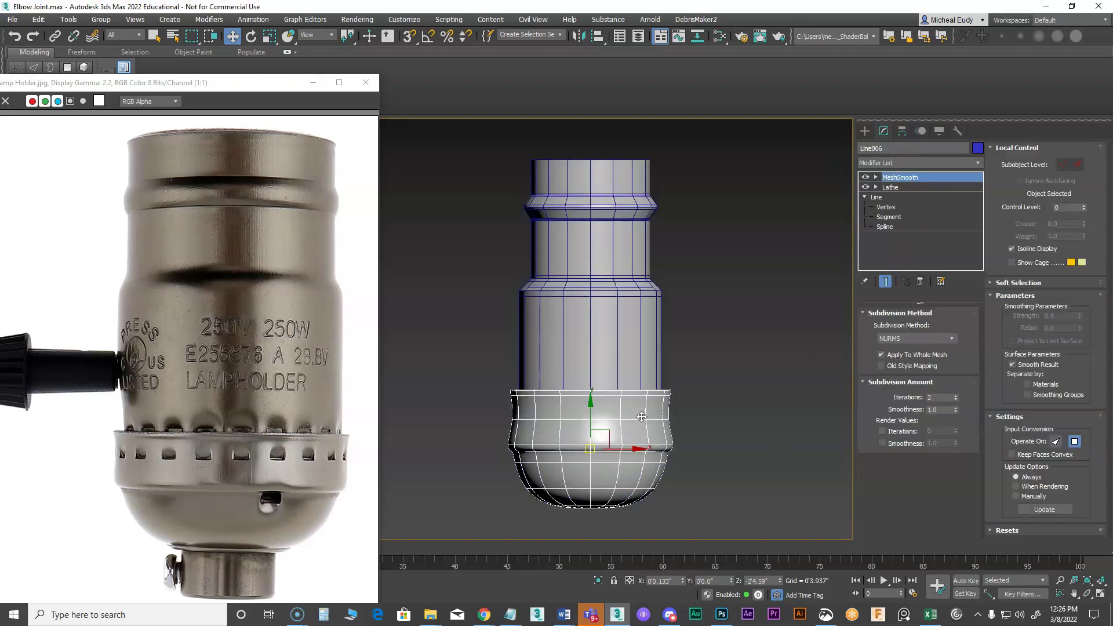
pyautogui.click(920, 282)
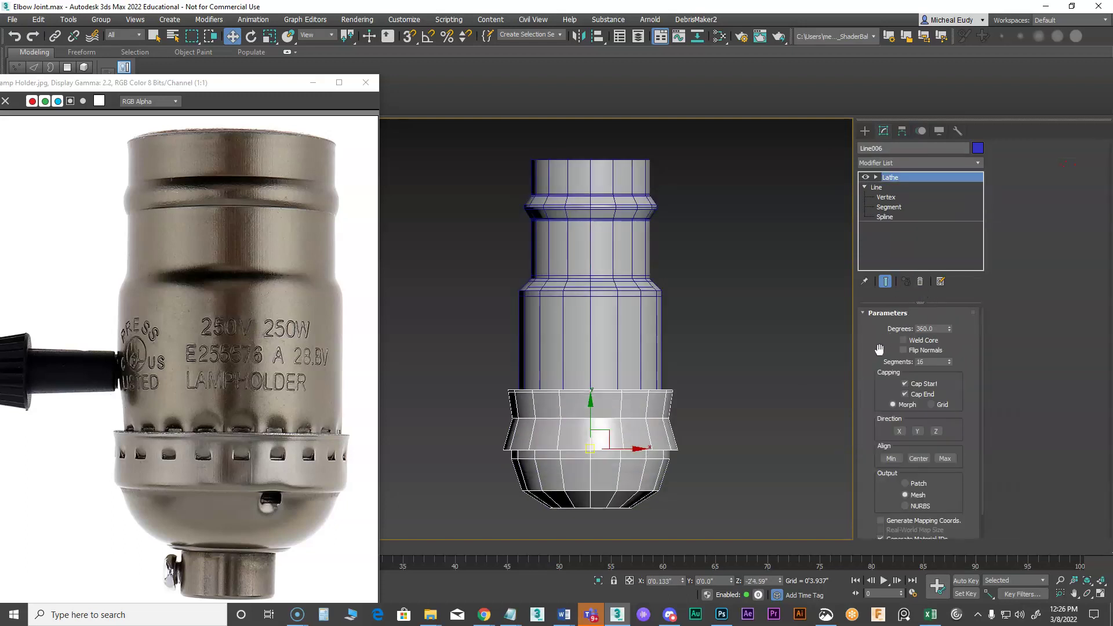
# - Rename the lower section as "Lamp Connecxto Base"
pyautogui.click(859, 148)
pyautogui.write('Lamp Connecxto Base')
pyautogui.click(763, 321)
# - Apply one shared MeshSmooth modifier with 2 iterations to the upper and lower sections together
pyautogui.click(647, 350)
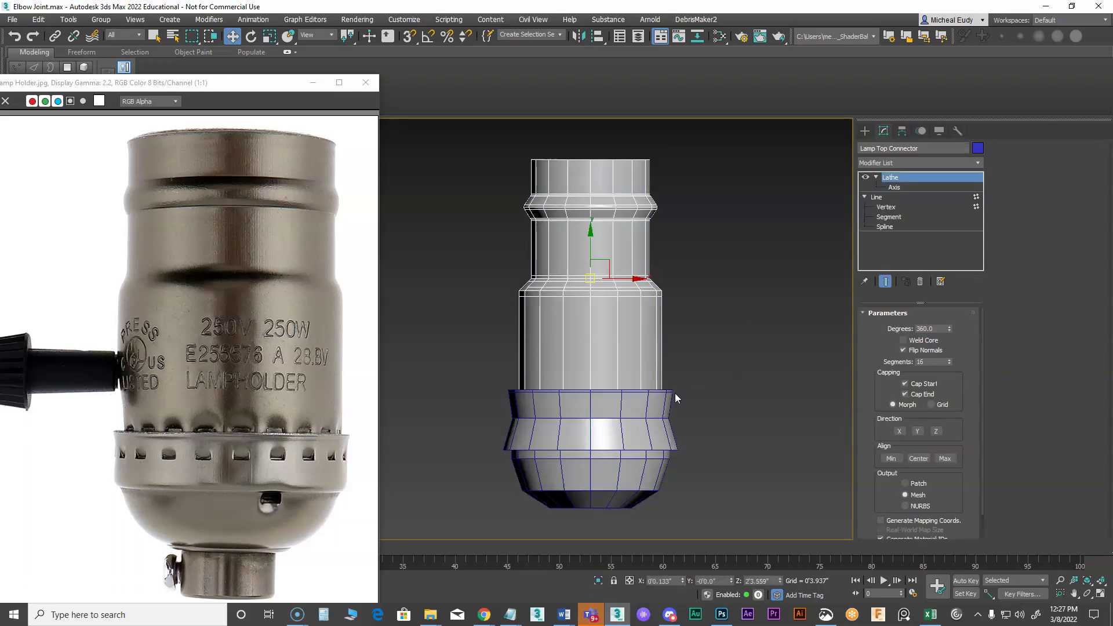
pyautogui.keyDown('ctrl'); pyautogui.click(659, 403); pyautogui.keyUp('ctrl')
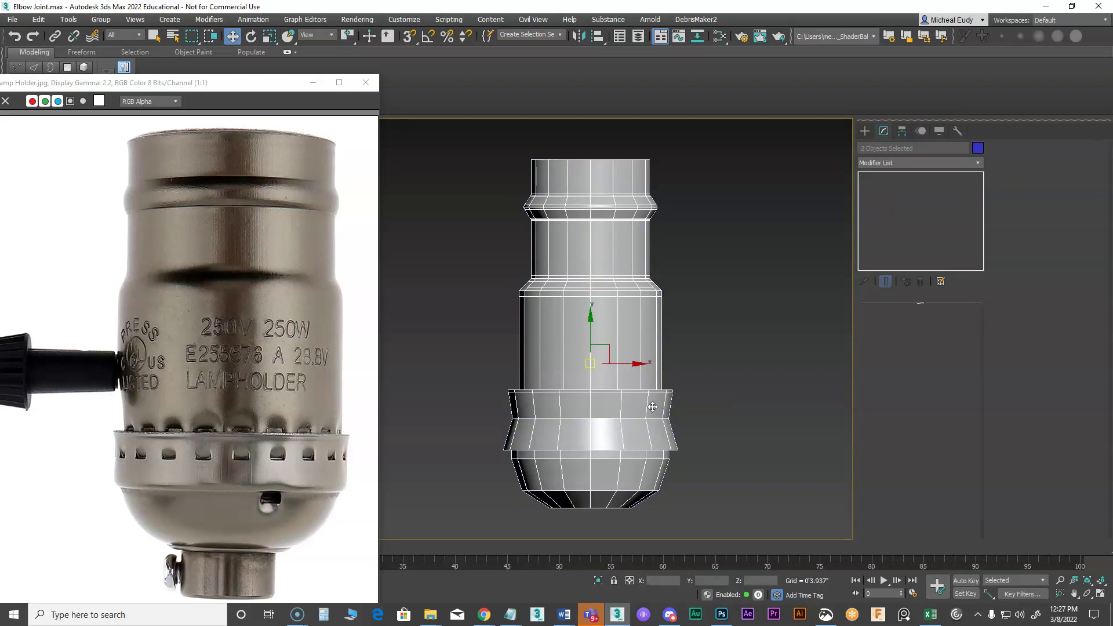
pyautogui.click(978, 164)
pyautogui.moveTo(978, 182); pyautogui.dragTo(986, 326)
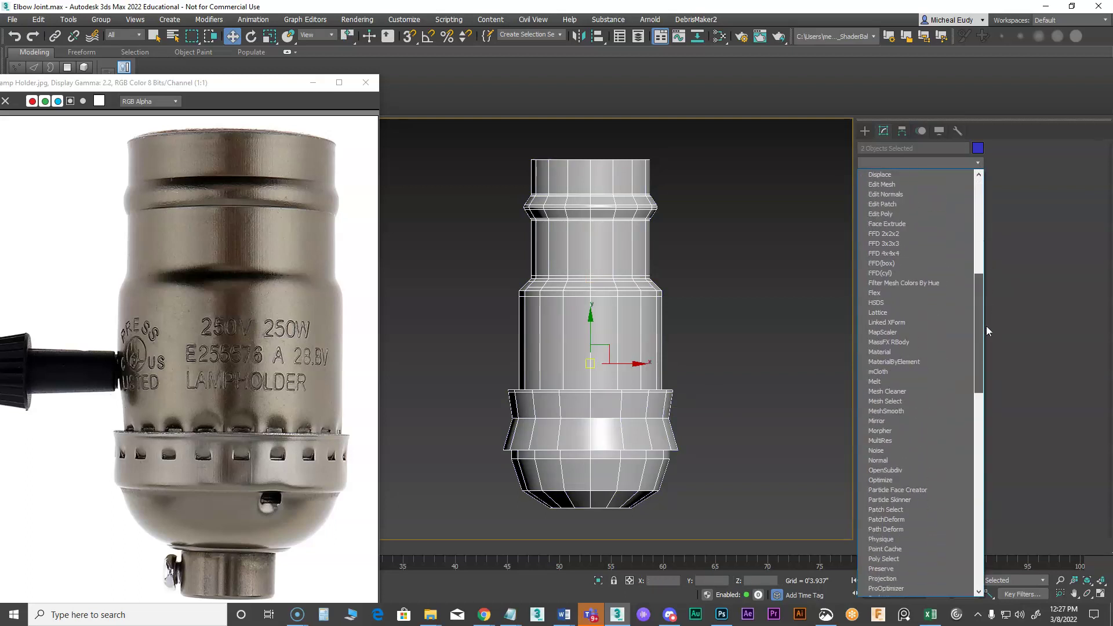
pyautogui.click(896, 411)
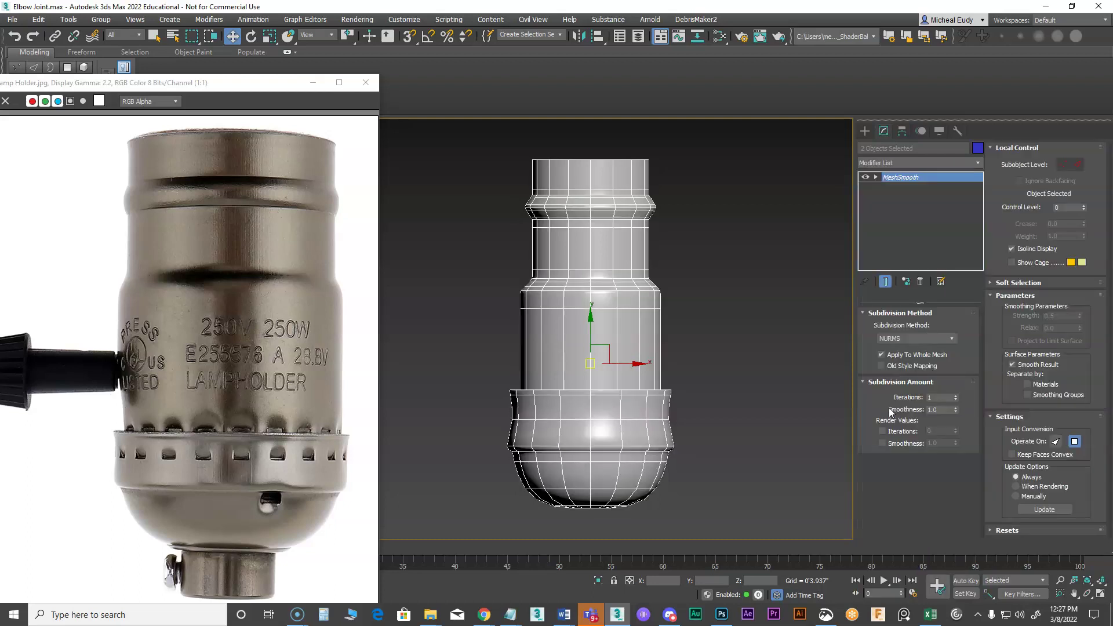
pyautogui.click(955, 395)
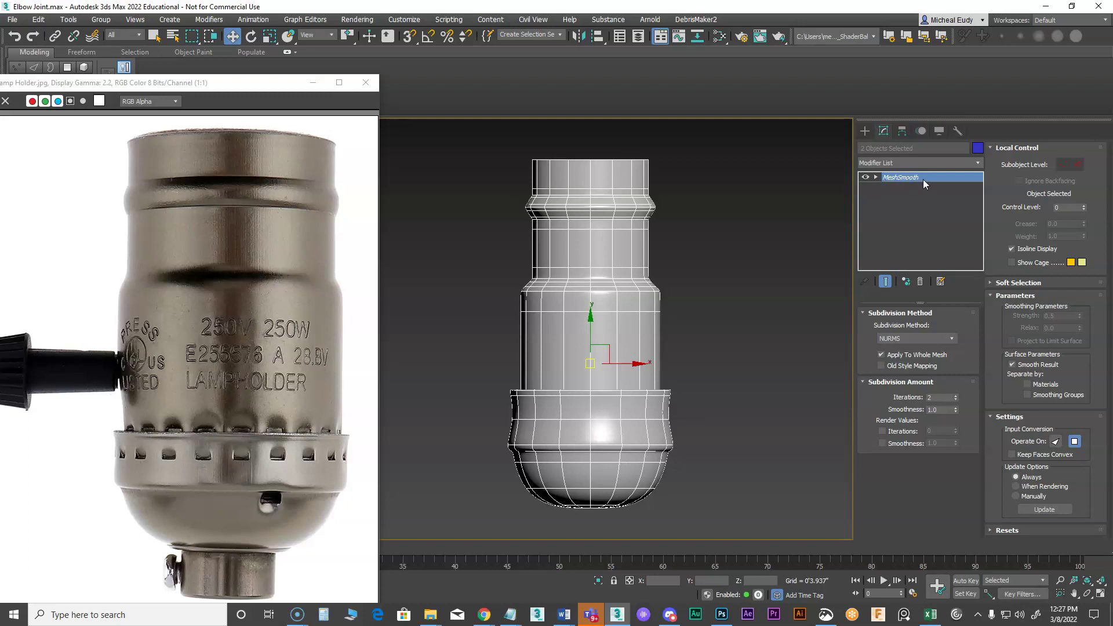
pyautogui.click(777, 241)
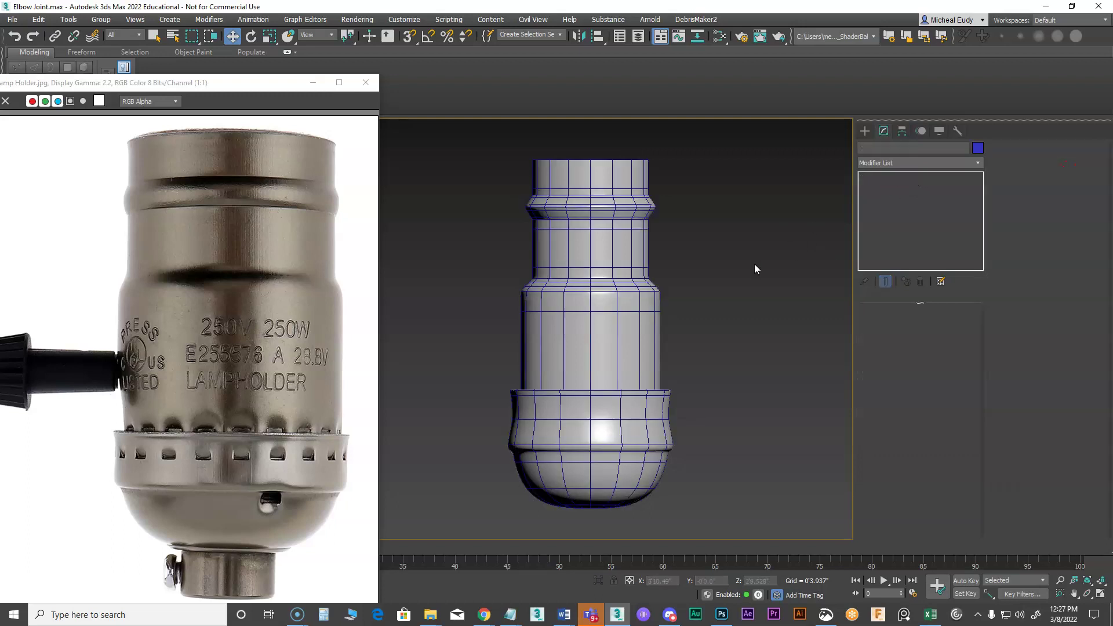
# - Test the shared MeshSmooth at 3 iterations while checking both sections, and restore it to 2 iterations
pyautogui.click(615, 243)
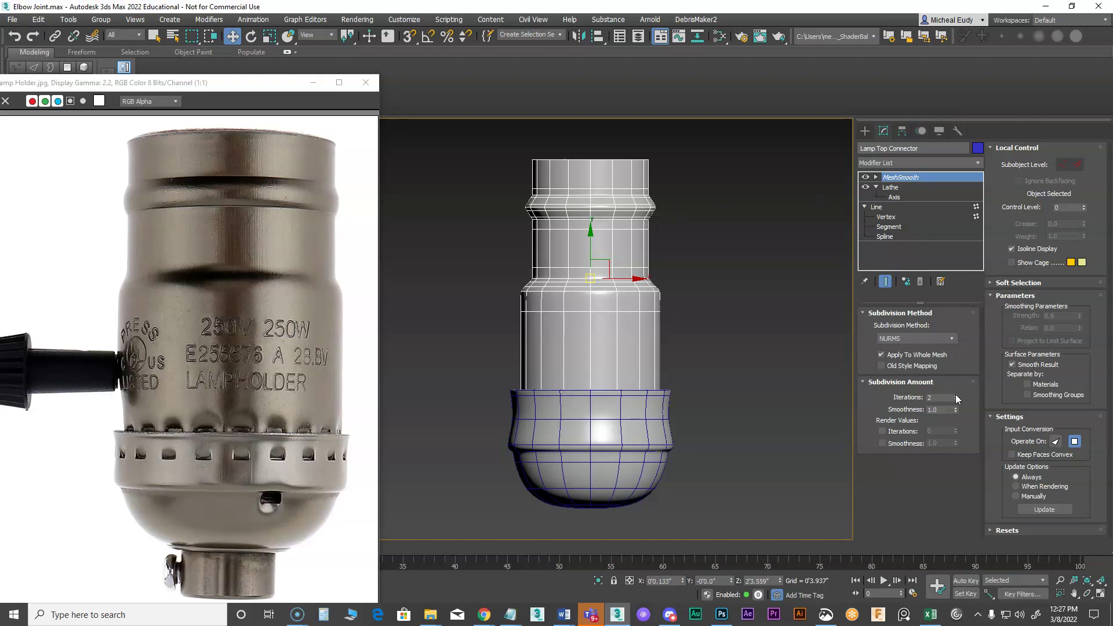
pyautogui.click(595, 415)
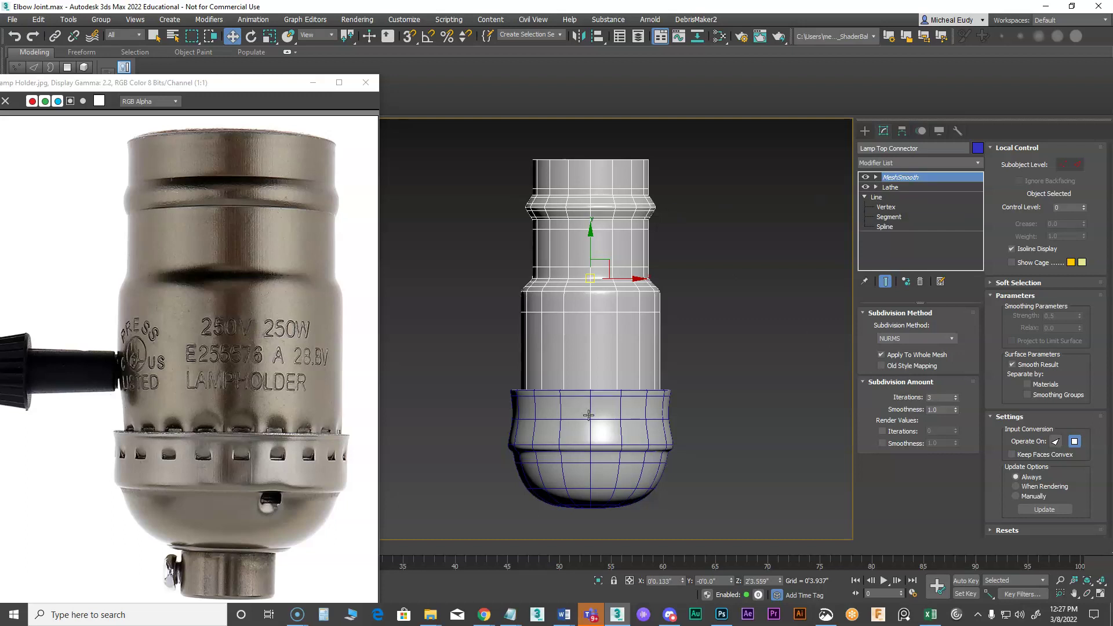
pyautogui.click(602, 259)
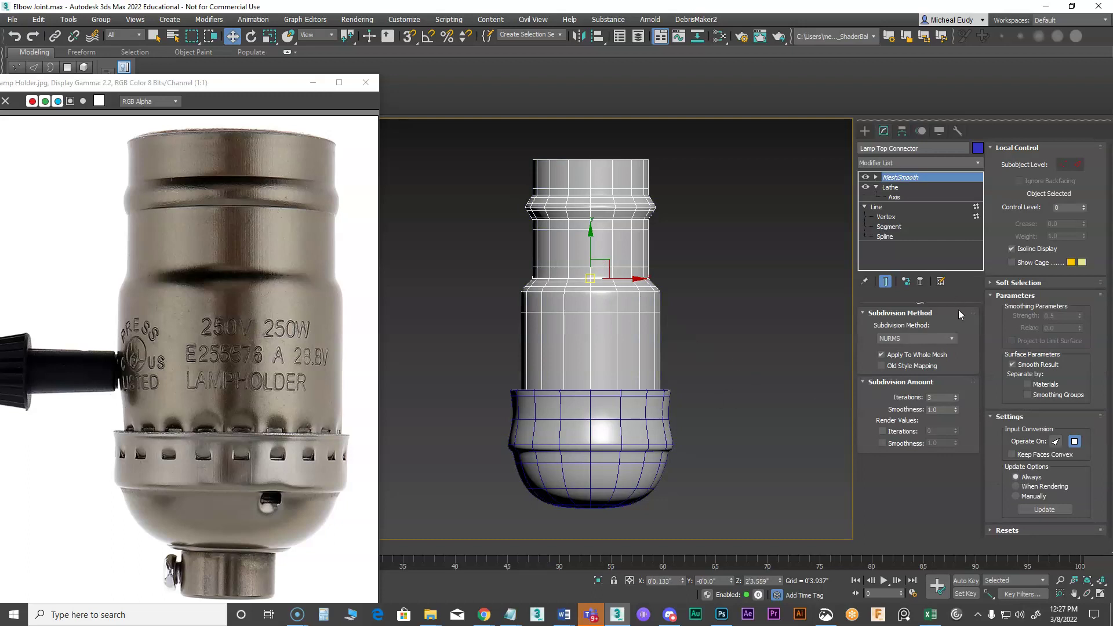
pyautogui.click(956, 400)
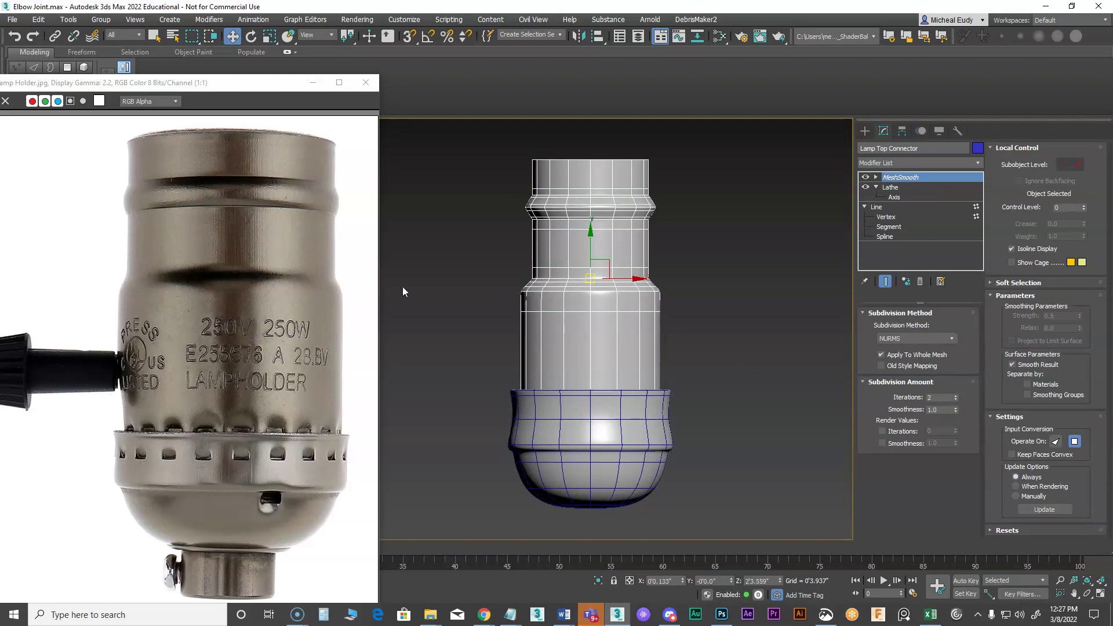
# - Group the upper and lower sections together under the name "Whole Lamp Connctor"
pyautogui.moveTo(283, 95); pyautogui.dragTo(215, 103)
pyautogui.click(406, 243)
pyautogui.scroll(-2, 539, 370)
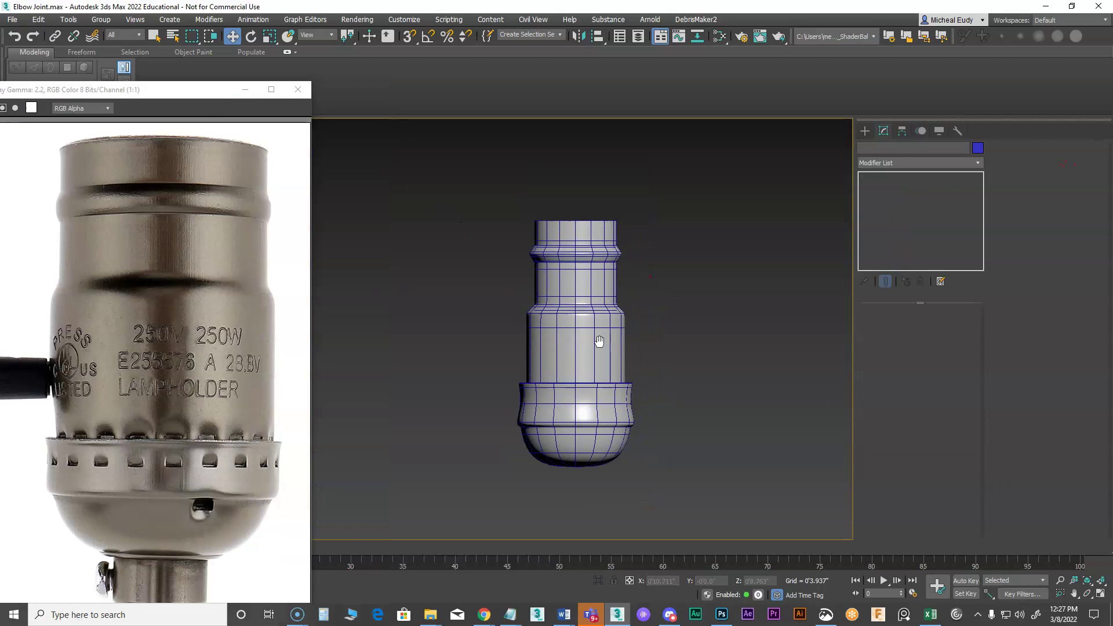
pyautogui.moveTo(629, 402); pyautogui.dragTo(678, 379, button='middle')
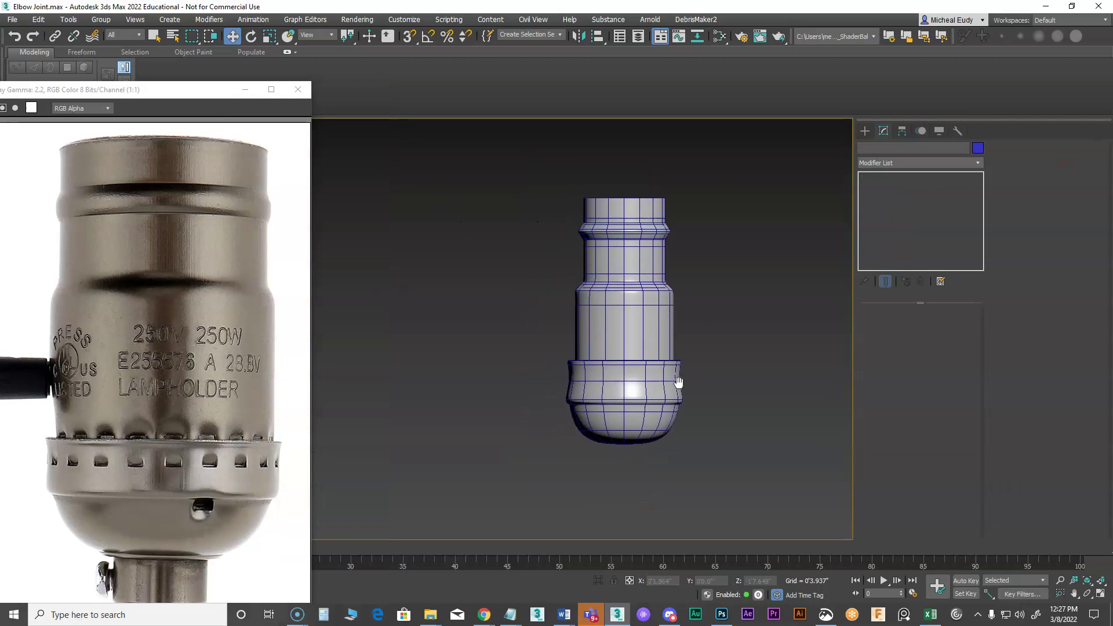
pyautogui.click(679, 396)
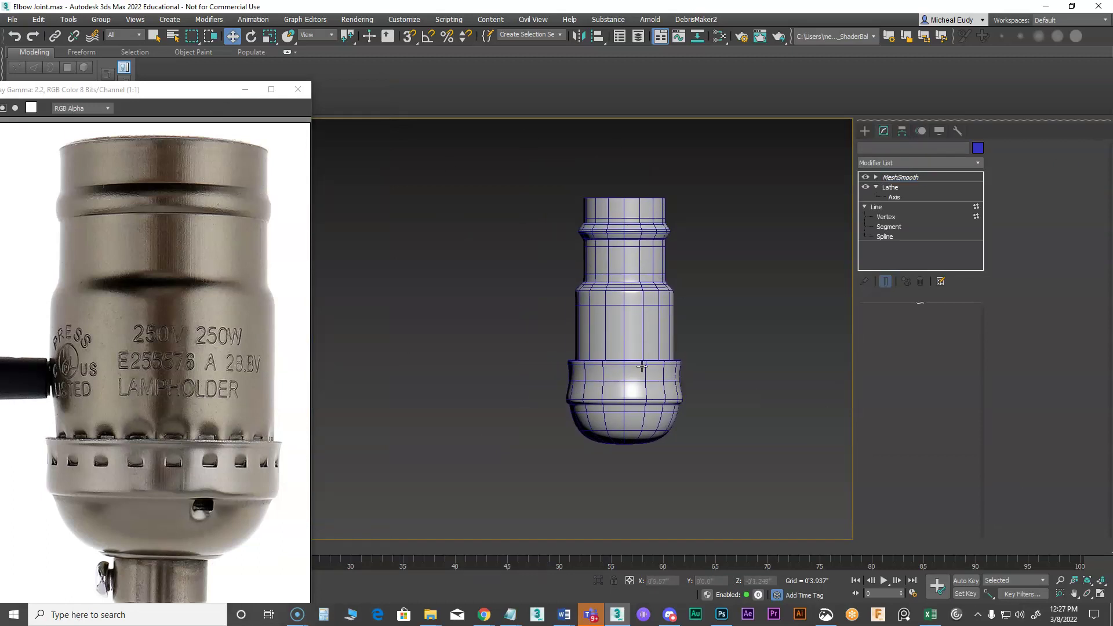
pyautogui.click(527, 272)
pyautogui.moveTo(495, 156); pyautogui.dragTo(754, 461)
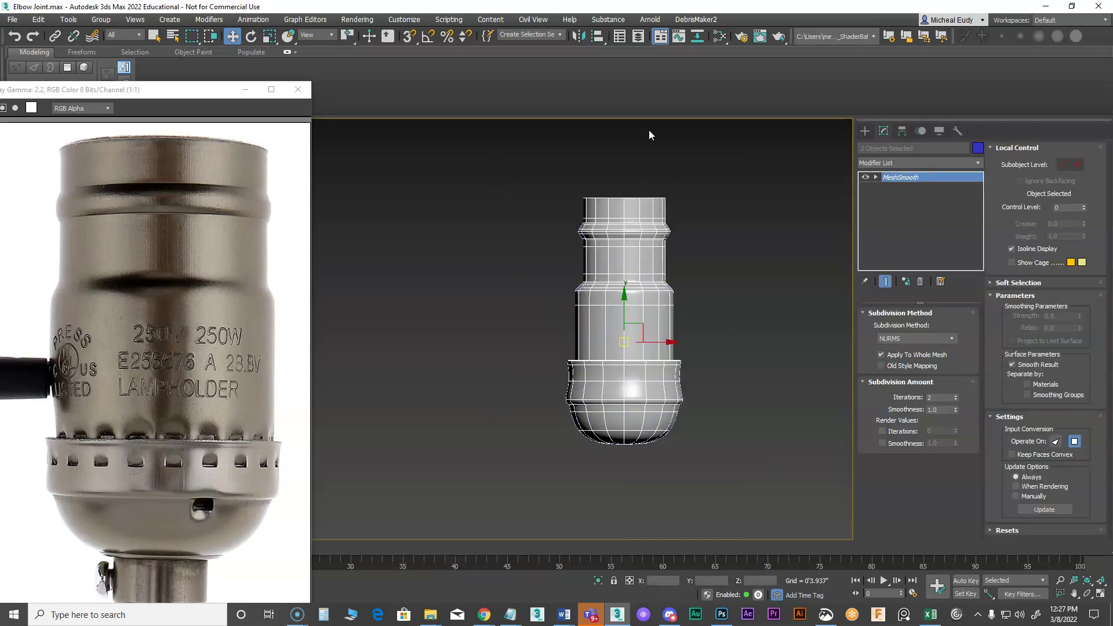
pyautogui.click(106, 21)
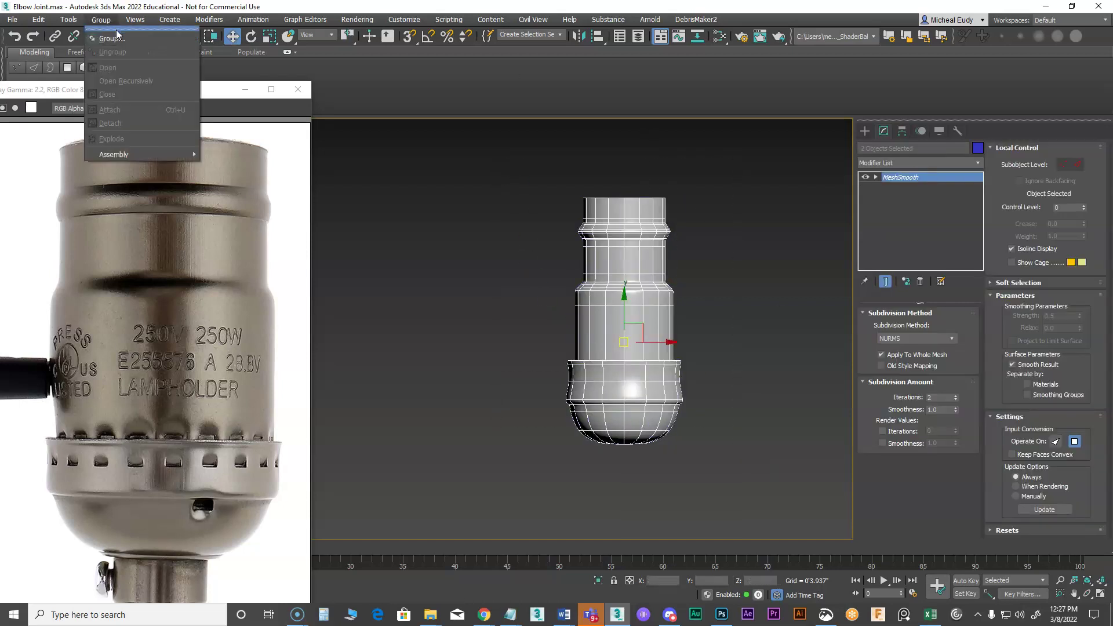
pyautogui.click(117, 40)
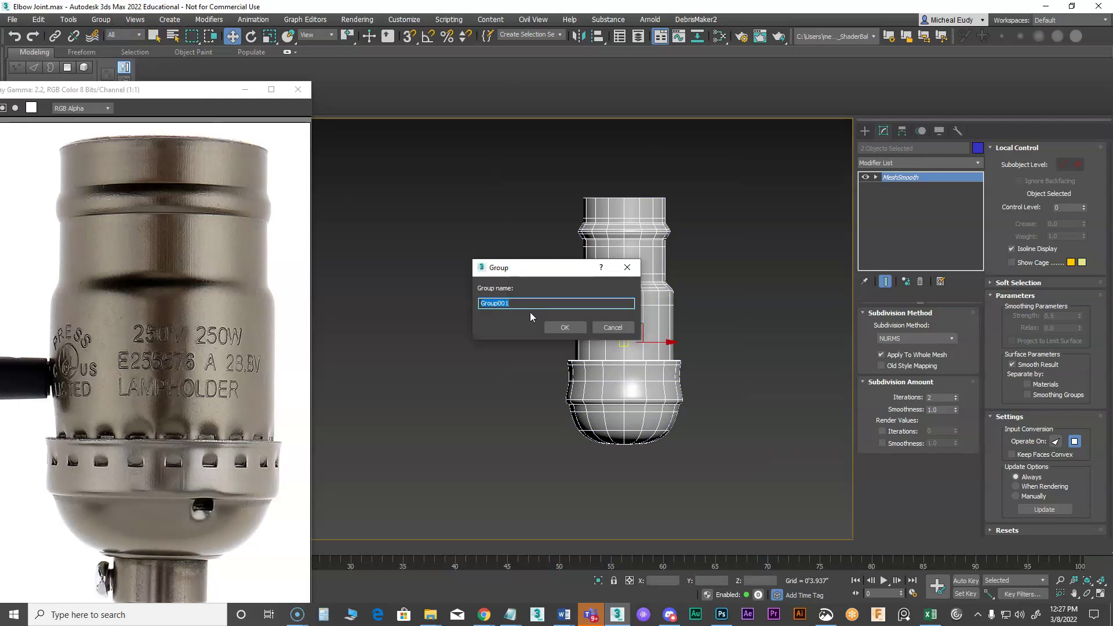
pyautogui.write('Whole Lamp Con')
pyautogui.write('nctor')
pyautogui.press('Return')
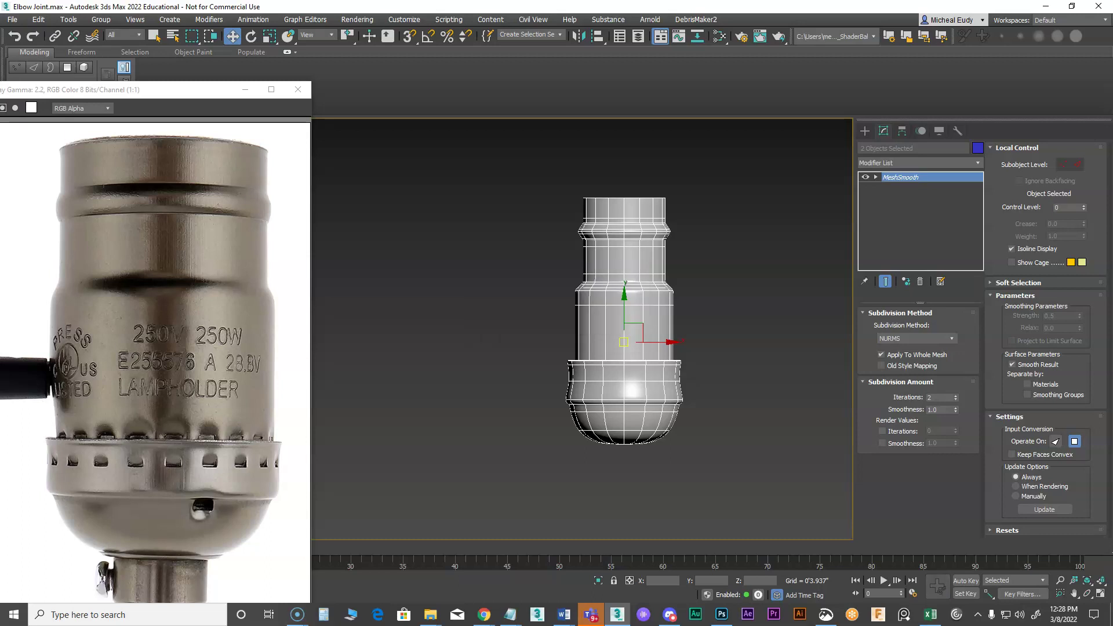
# - Move the reference image window clear of the lamp model and the scene object list
pyautogui.moveTo(222, 98); pyautogui.dragTo(436, 479)
pyautogui.click(436, 393)
pyautogui.click(574, 361)
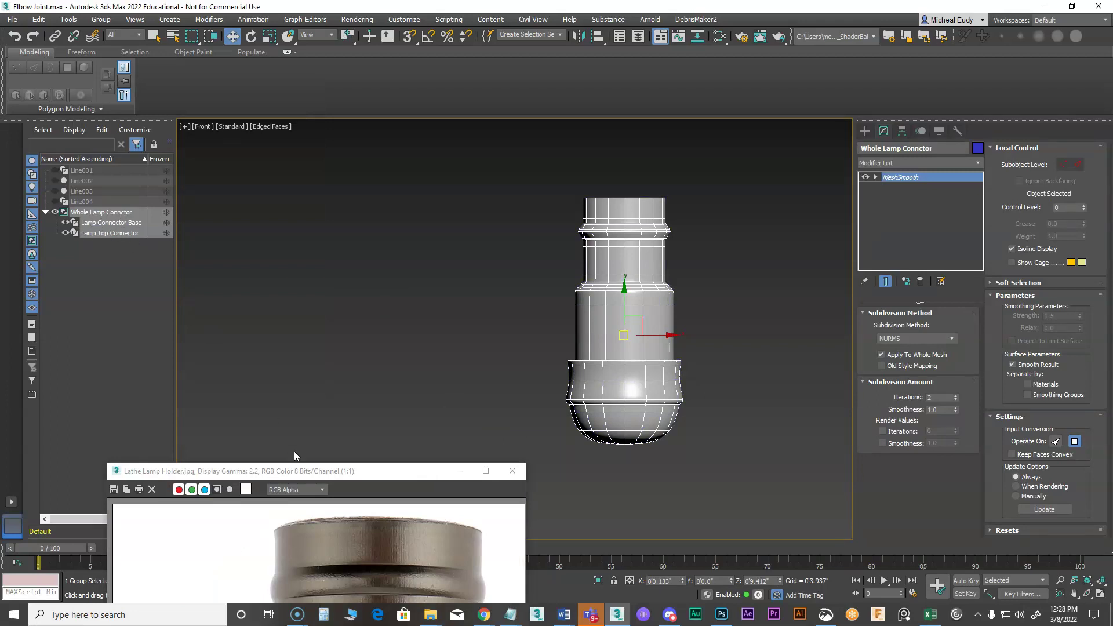
pyautogui.click(947, 239)
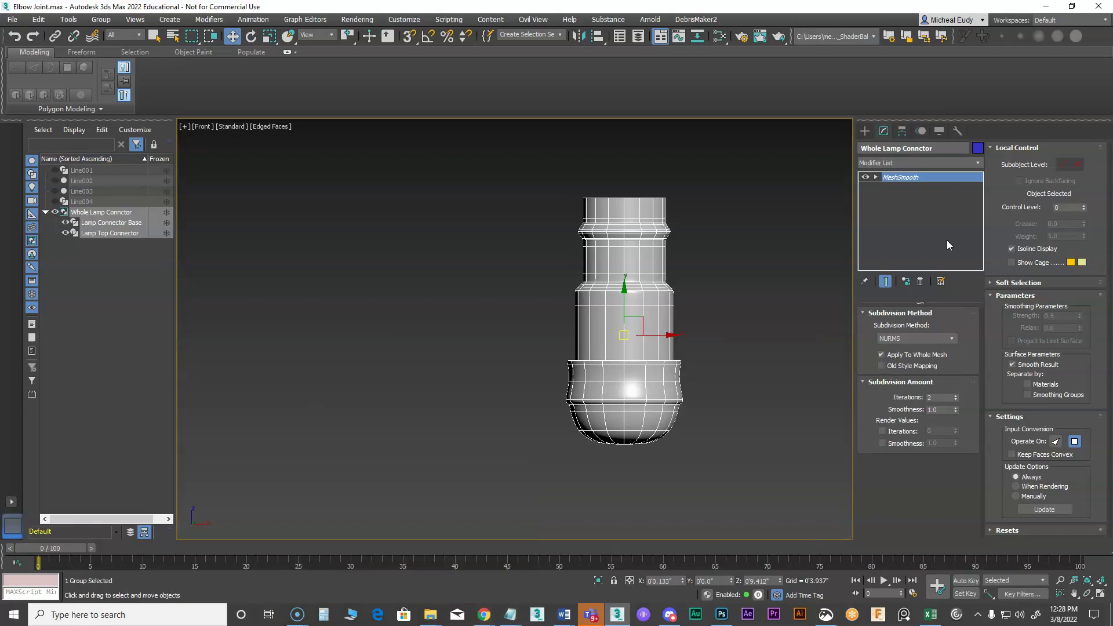
# - Open the lamp connector group so that its parts can be selected individually
pyautogui.scroll(3, 666, 284)
pyautogui.scroll(-1, 581, 323)
pyautogui.moveTo(581, 323); pyautogui.dragTo(606, 303, button='middle')
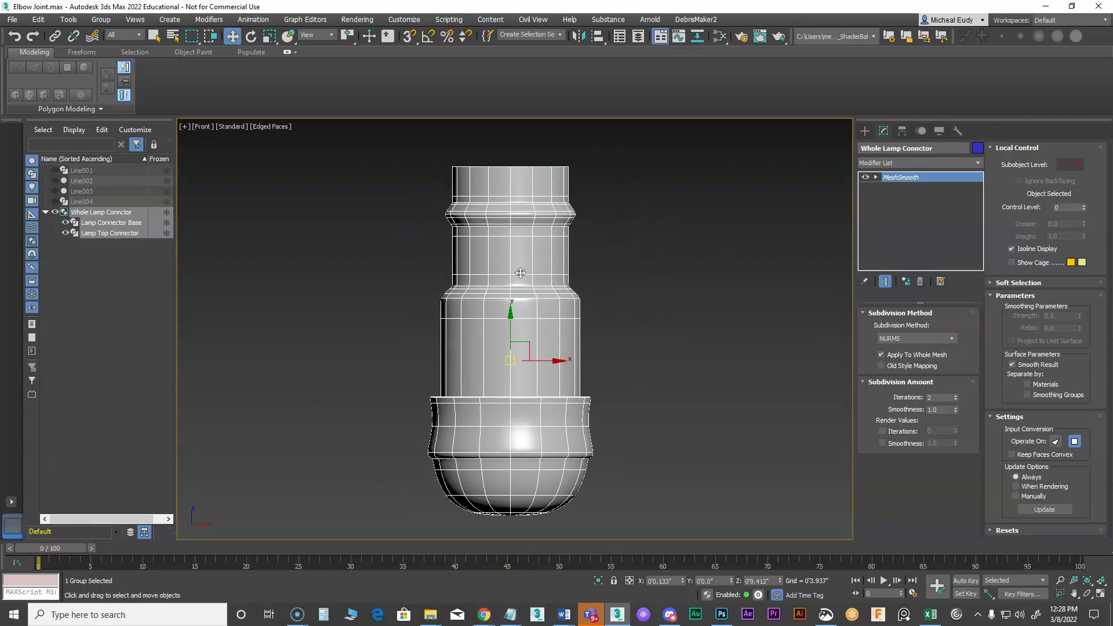
pyautogui.click(634, 329)
pyautogui.click(531, 360)
pyautogui.click(101, 20)
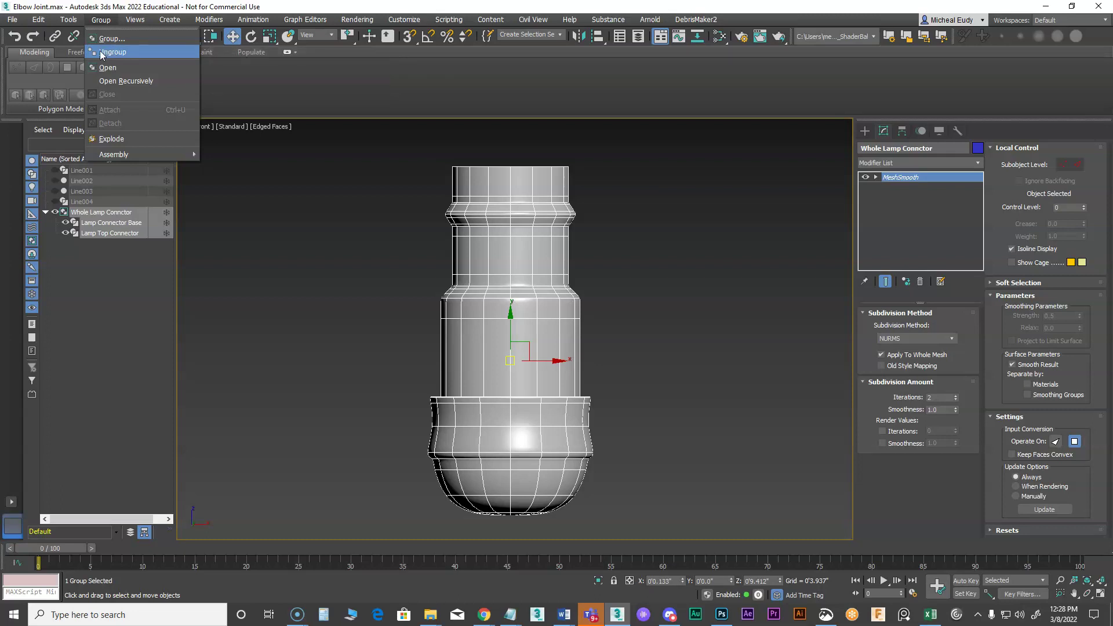
pyautogui.click(108, 68)
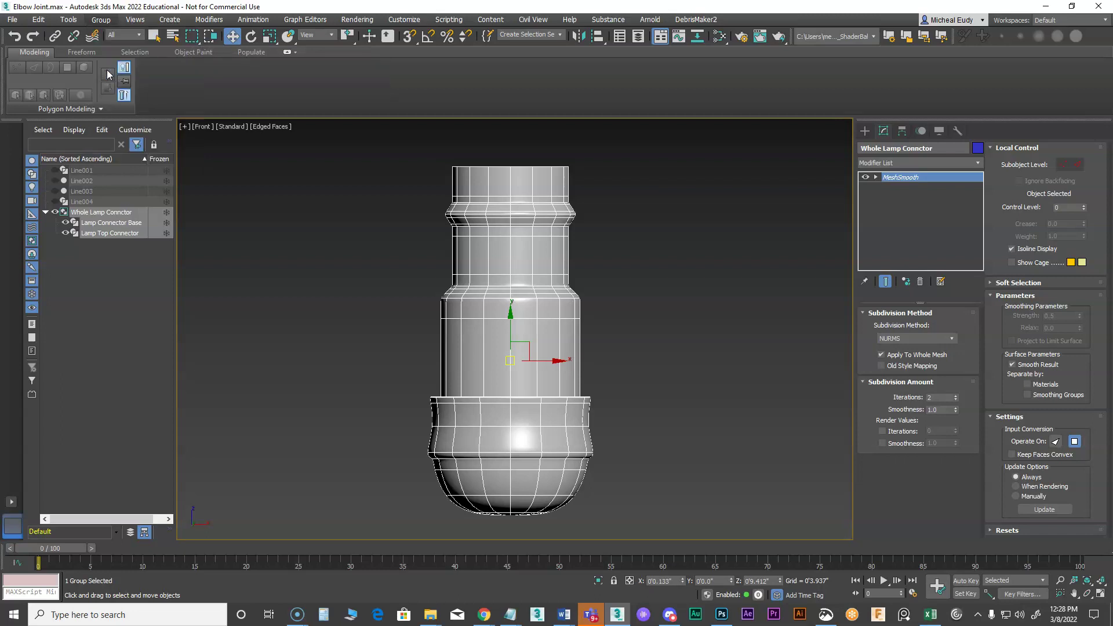
pyautogui.click(298, 281)
pyautogui.click(46, 213)
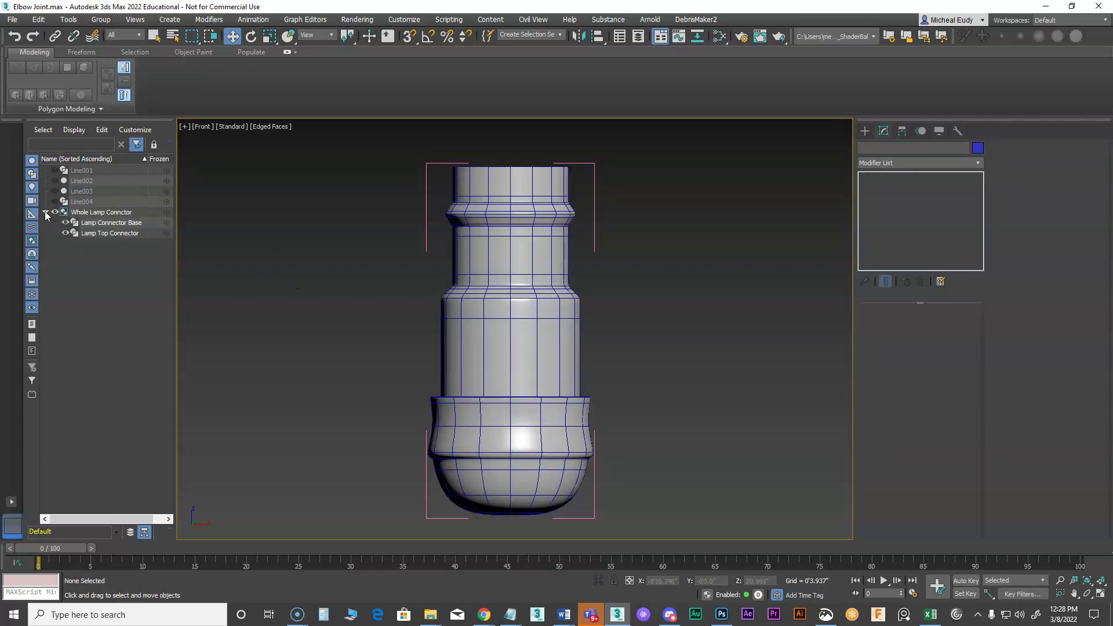
# - Try moving the upper and lower sections sideways one at a time inside the open group, undoing each move
pyautogui.click(519, 252)
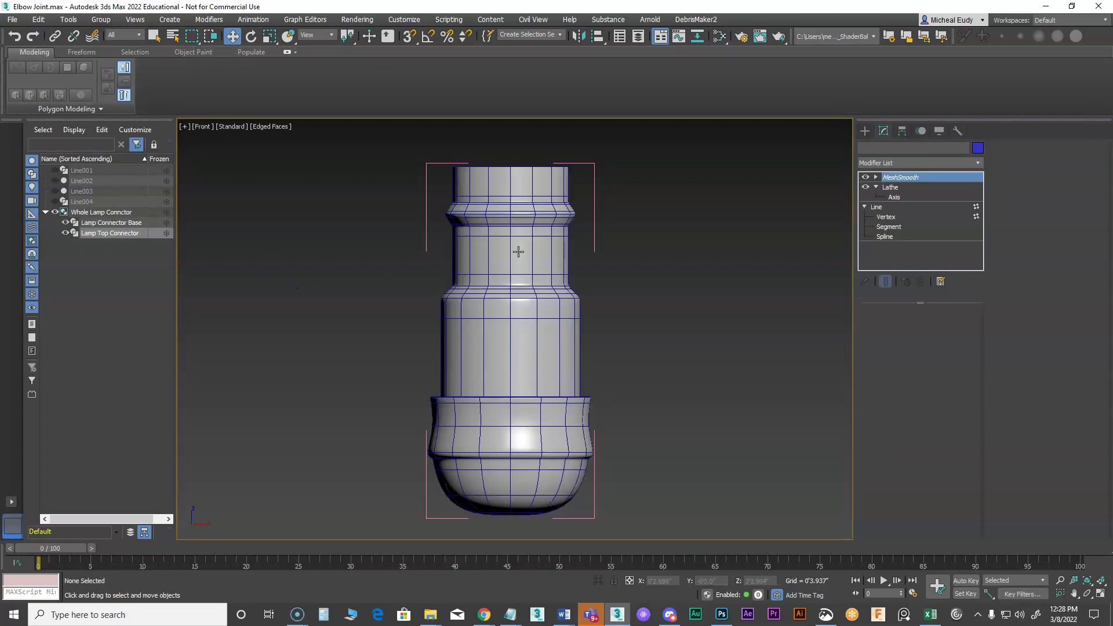
pyautogui.click(547, 424)
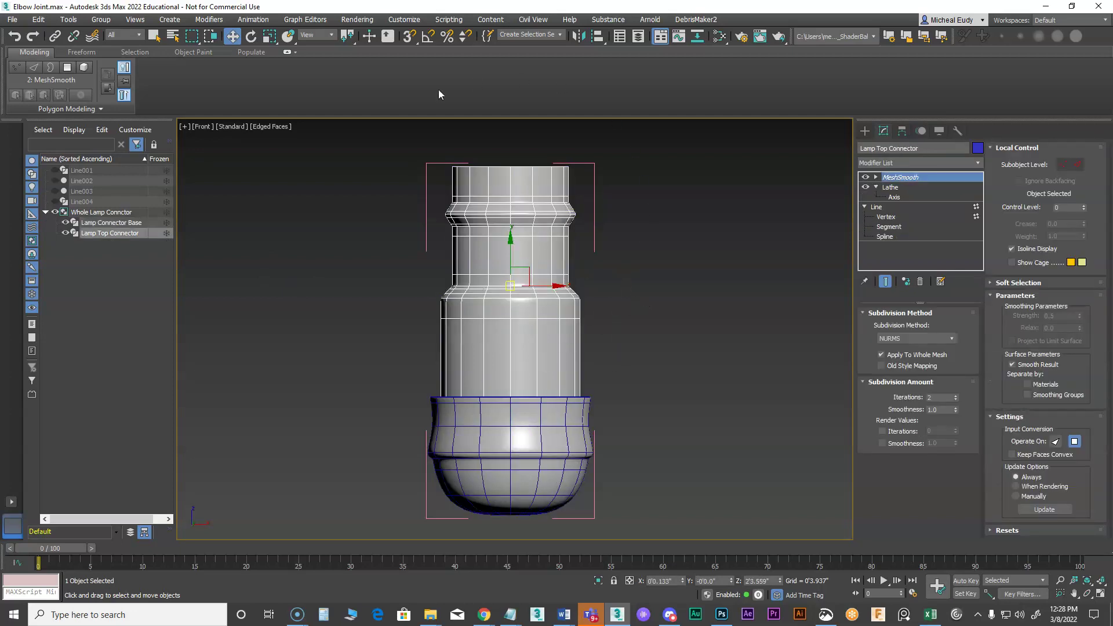
pyautogui.click(611, 255)
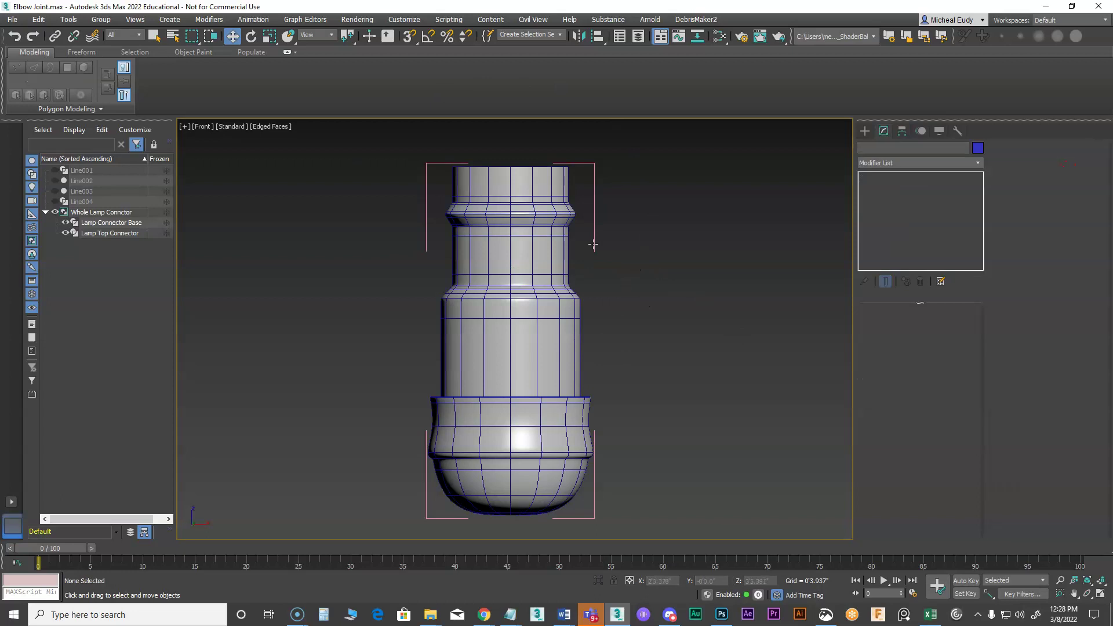
pyautogui.click(593, 244)
pyautogui.click(578, 321)
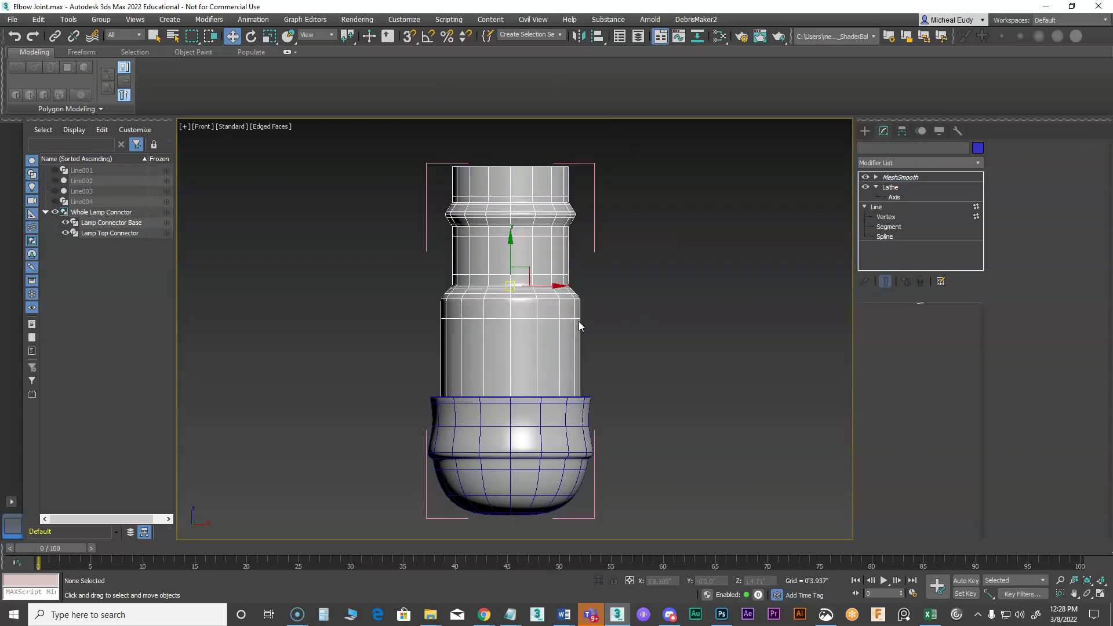
pyautogui.moveTo(556, 287); pyautogui.dragTo(473, 294)
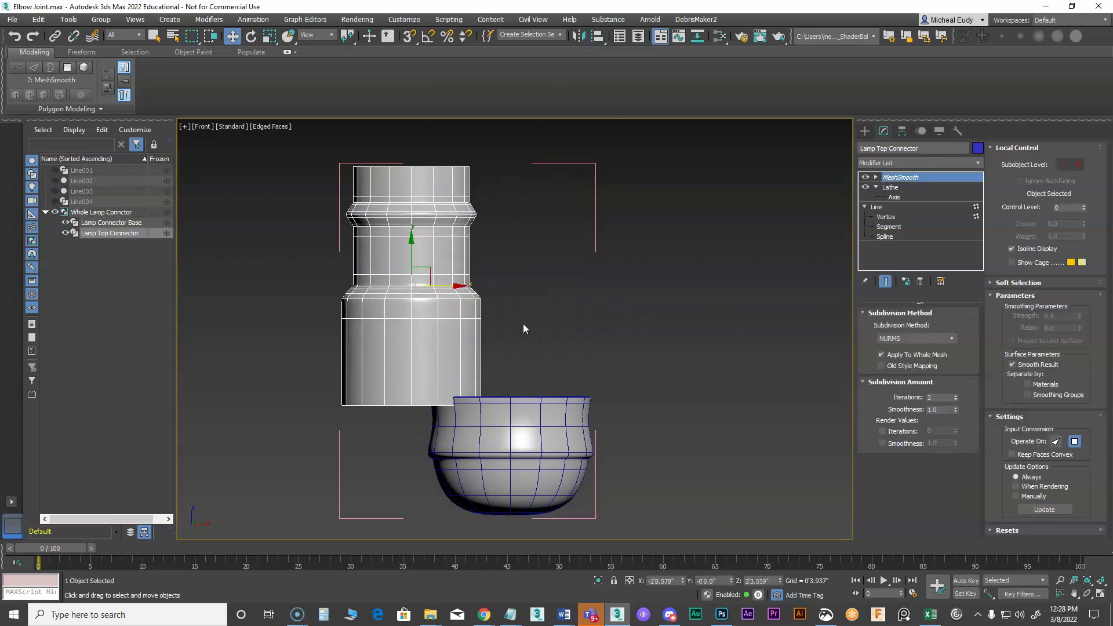
pyautogui.hotkey('ctrl', 'z')
pyautogui.click(543, 460)
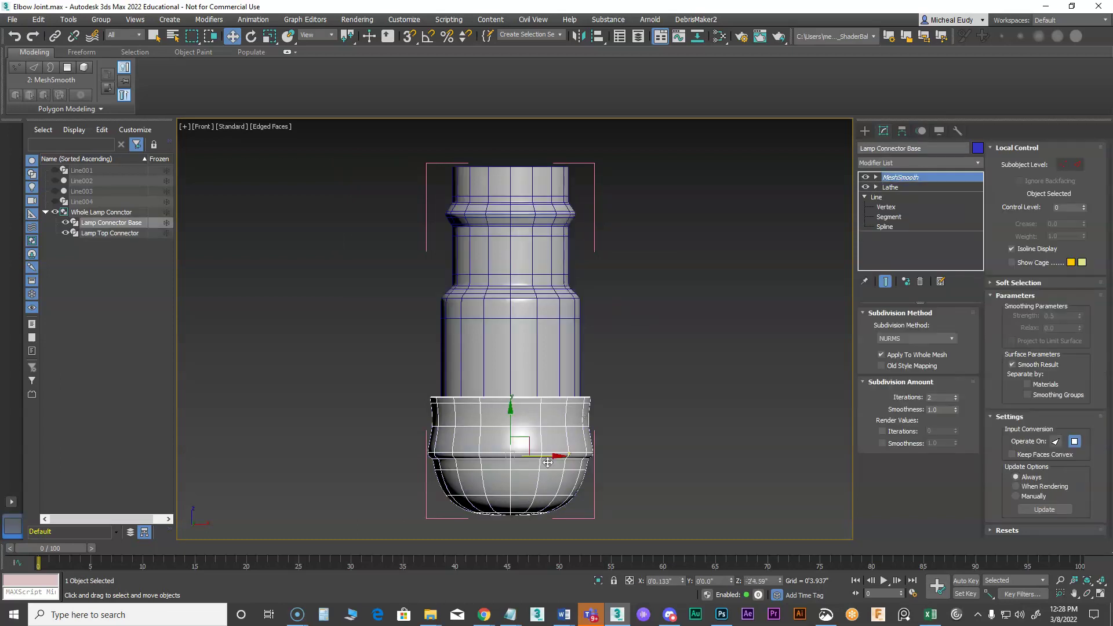
pyautogui.moveTo(557, 457); pyautogui.dragTo(492, 457)
pyautogui.hotkey('ctrl', 'z')
# - Move the whole open group left along X by its bounding bracket, to about -3.1 inches
pyautogui.click(593, 235)
pyautogui.moveTo(555, 341)
pyautogui.mouseDown()
pyautogui.moveTo(412, 339)
pyautogui.moveTo(564, 339)
pyautogui.moveTo(546, 337)
pyautogui.mouseUp()
pyautogui.click(531, 284)
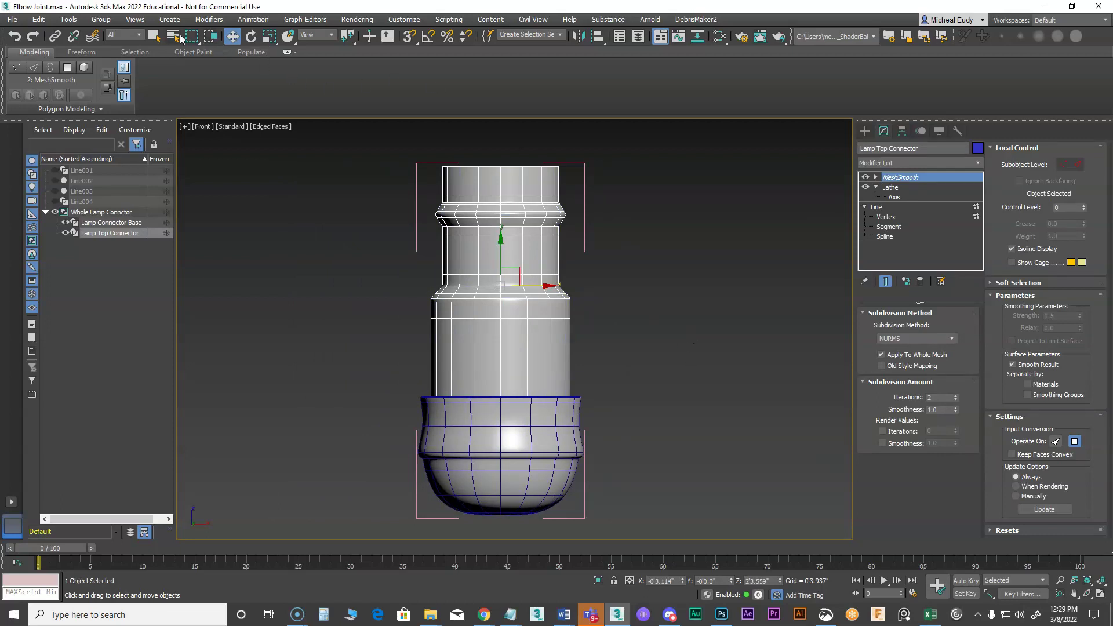
# - Close the group and move it as one object further left along X, to about -6.5 inches
pyautogui.click(101, 19)
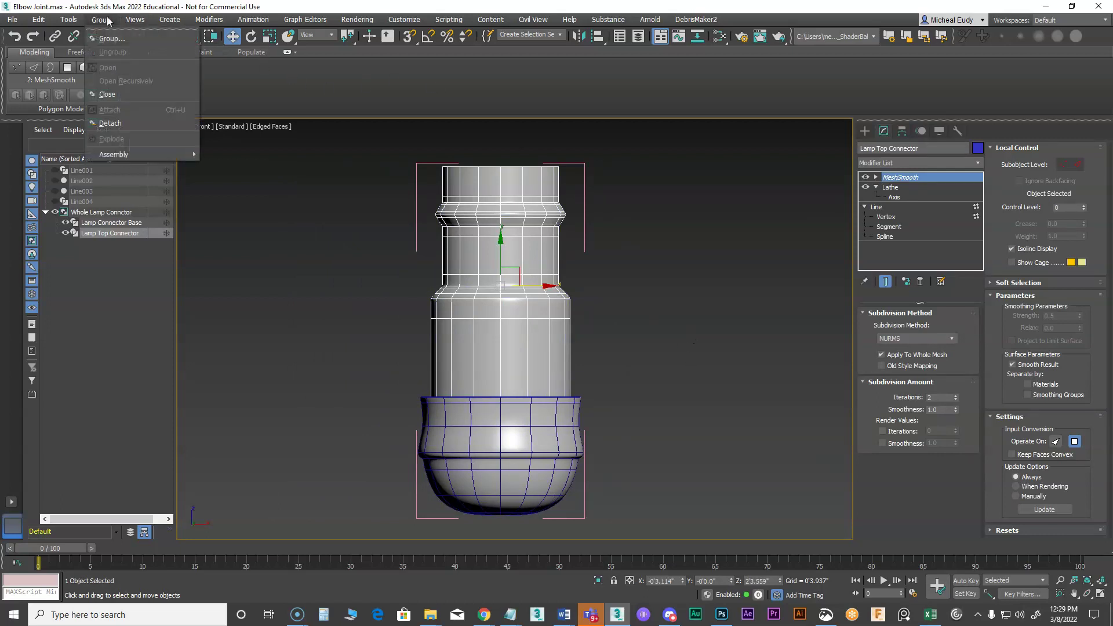
pyautogui.click(117, 95)
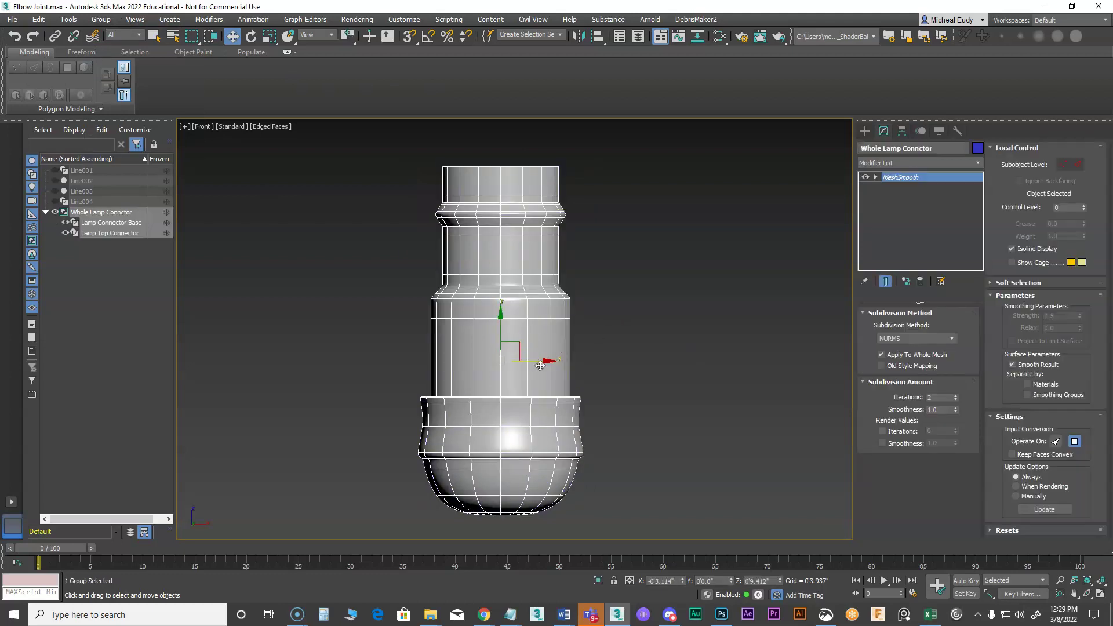
pyautogui.moveTo(534, 363); pyautogui.dragTo(524, 359)
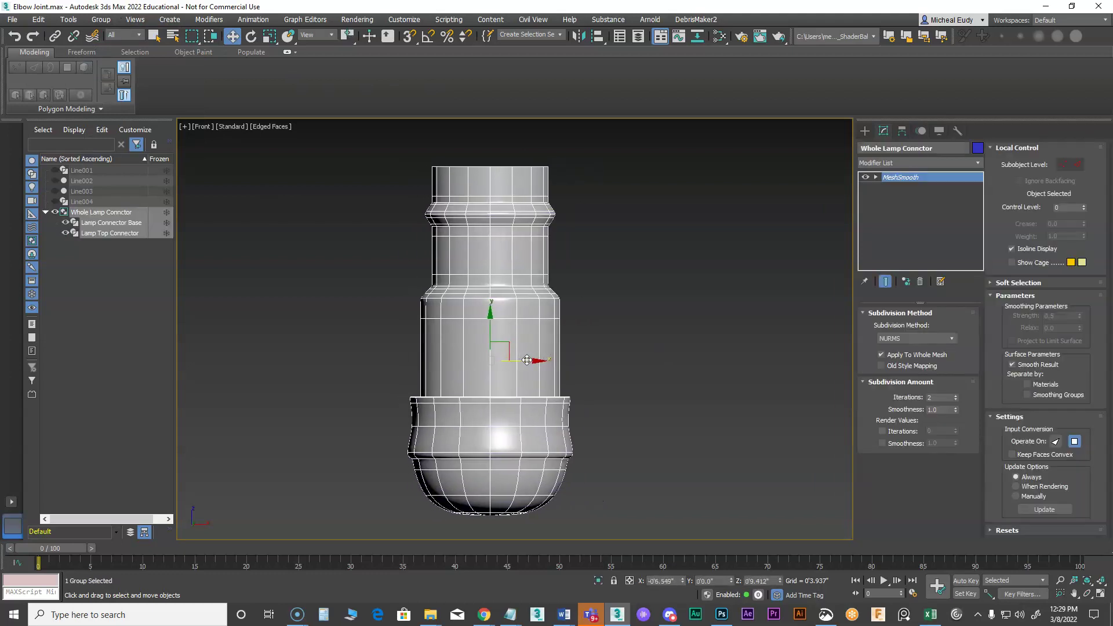
# - Reopen the lamp connector group and select its upper section
pyautogui.moveTo(508, 317)
pyautogui.keyDown('alt'); pyautogui.mouseDown(button='middle')
pyautogui.moveTo(521, 361)
pyautogui.moveTo(527, 311)
pyautogui.mouseUp(button='middle'); pyautogui.keyUp('alt')
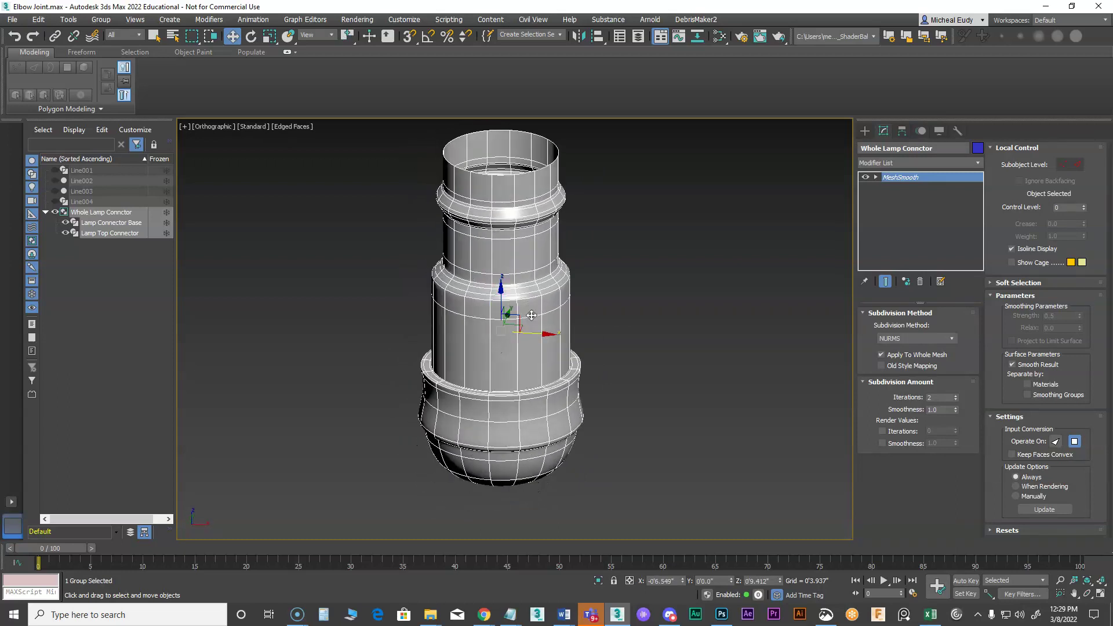
pyautogui.scroll(3, 536, 312)
pyautogui.scroll(-3, 536, 312)
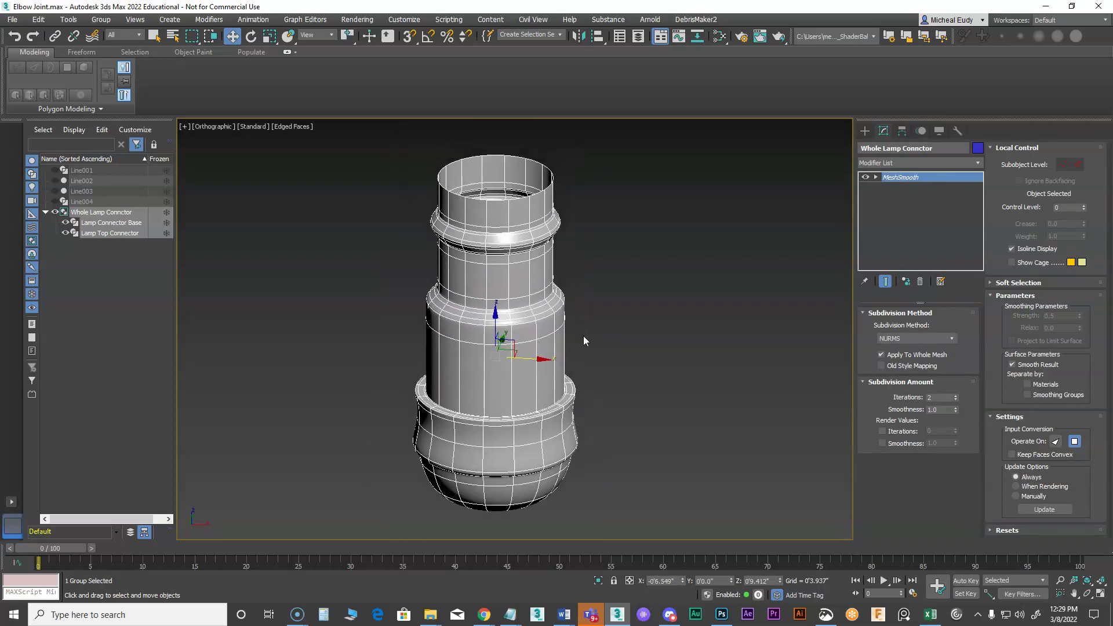
pyautogui.click(641, 335)
pyautogui.click(560, 322)
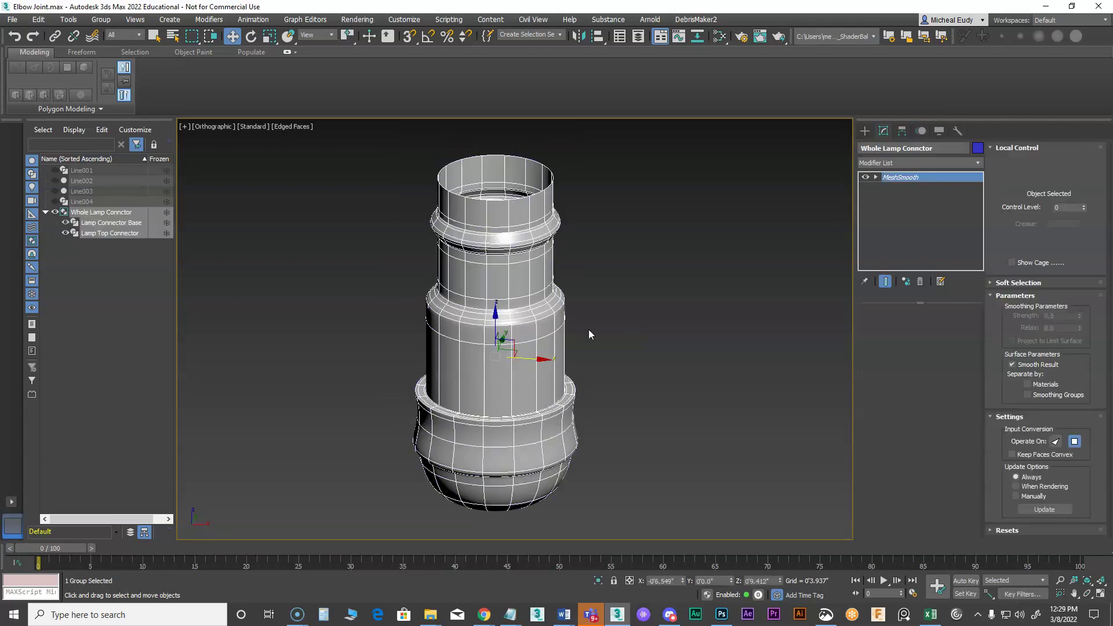
pyautogui.click(101, 20)
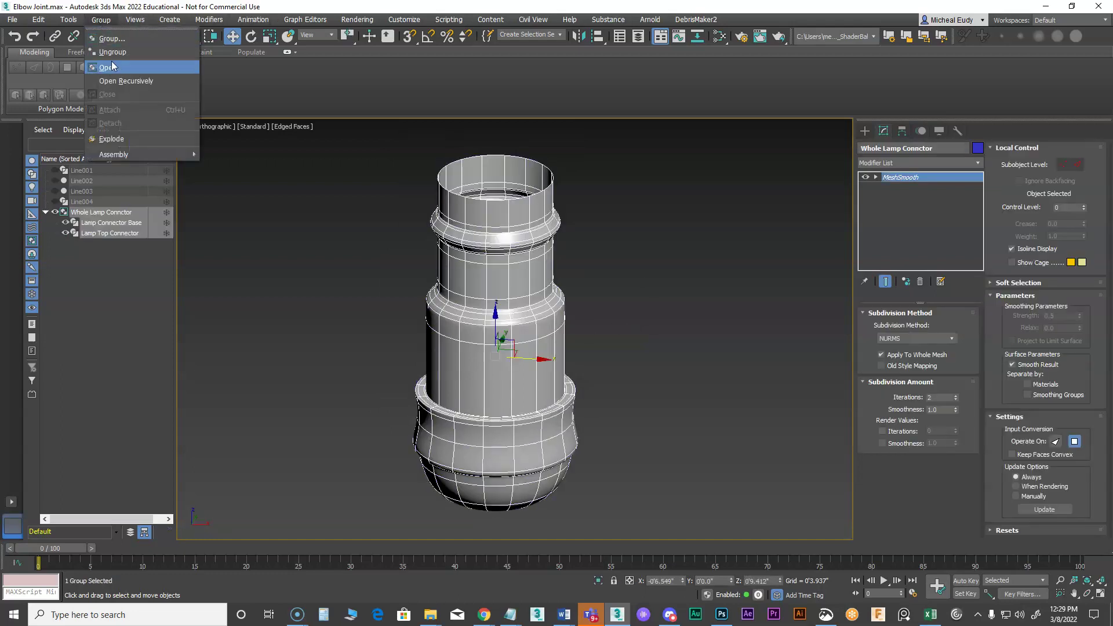
pyautogui.click(107, 67)
pyautogui.click(521, 267)
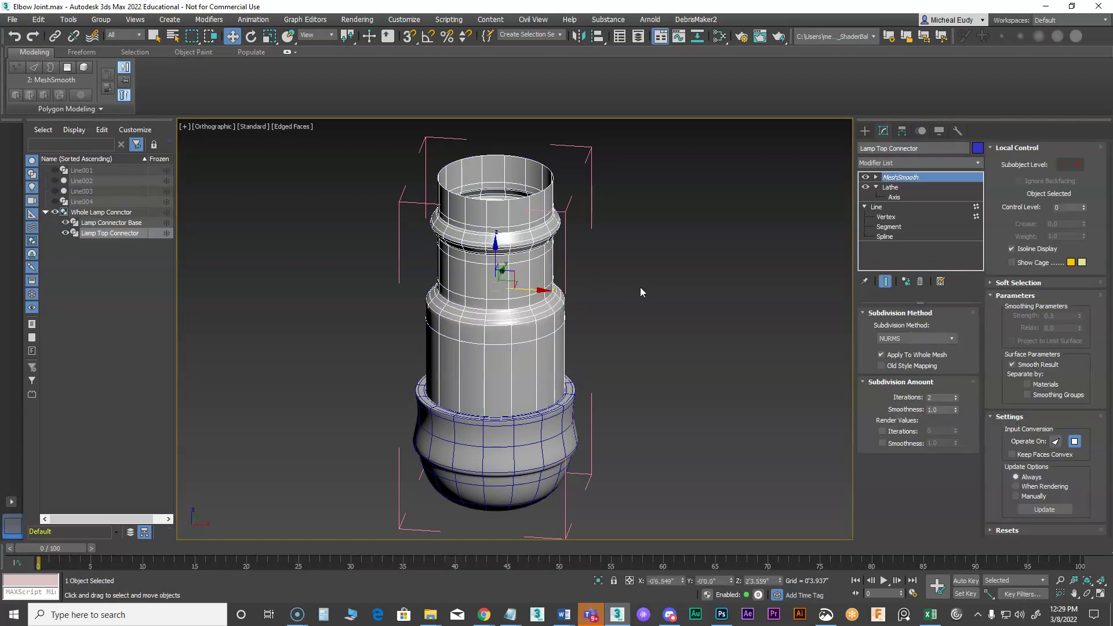
# - Add a Shell modifier above MeshSmooth on the upper section to give its wall thickness
pyautogui.scroll(3, 601, 263)
pyautogui.moveTo(630, 279); pyautogui.dragTo(585, 316, button='middle')
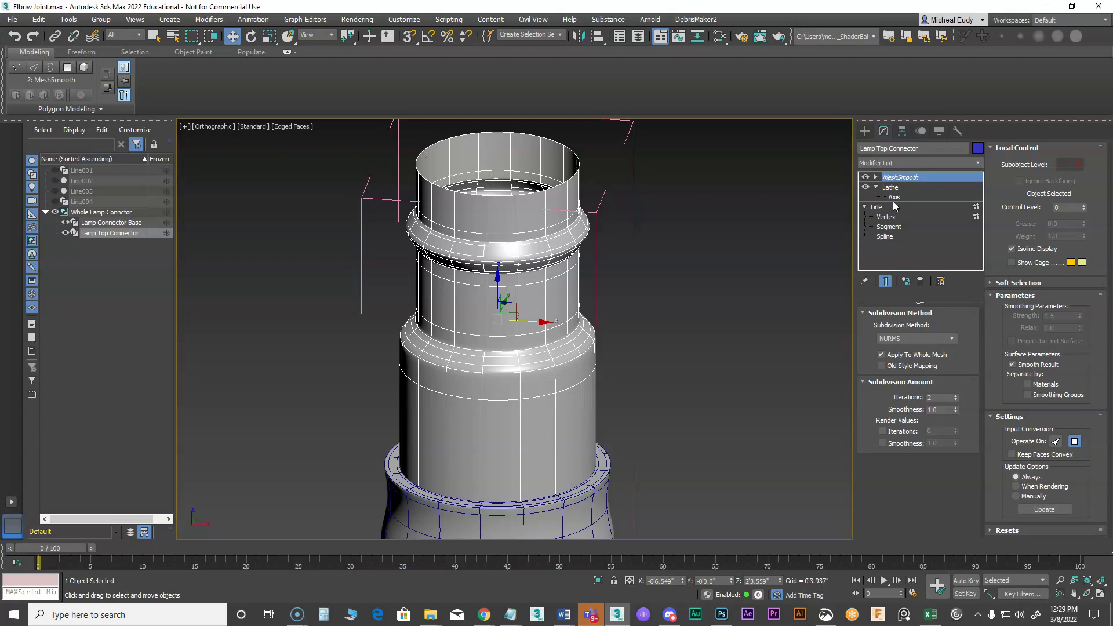
pyautogui.click(979, 163)
pyautogui.scroll(1, 978, 195)
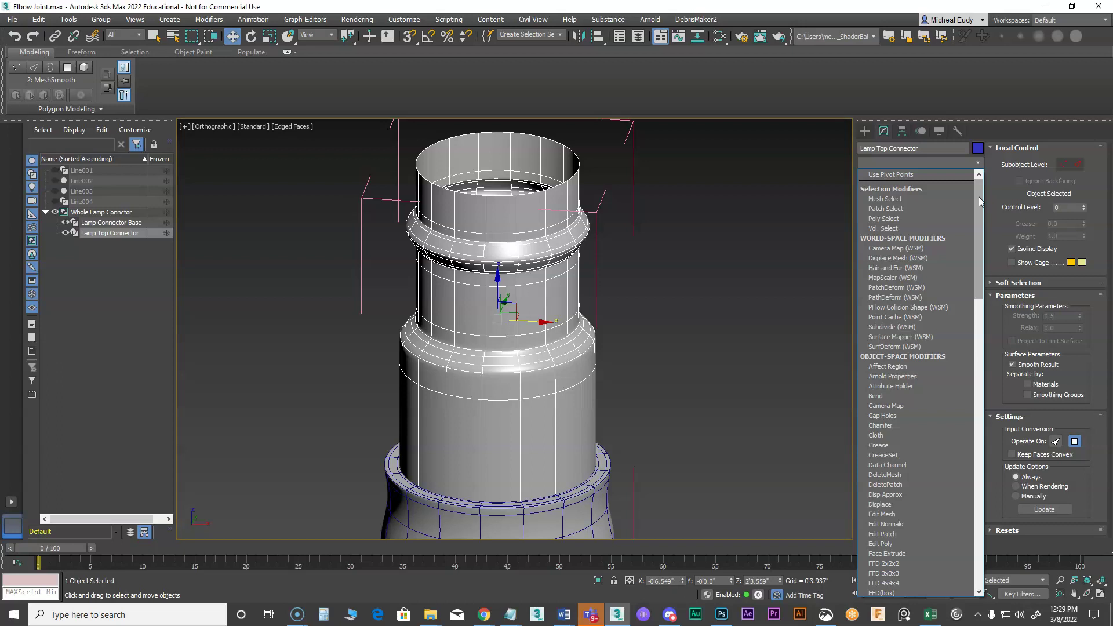
pyautogui.moveTo(978, 197); pyautogui.dragTo(995, 399)
pyautogui.click(876, 292)
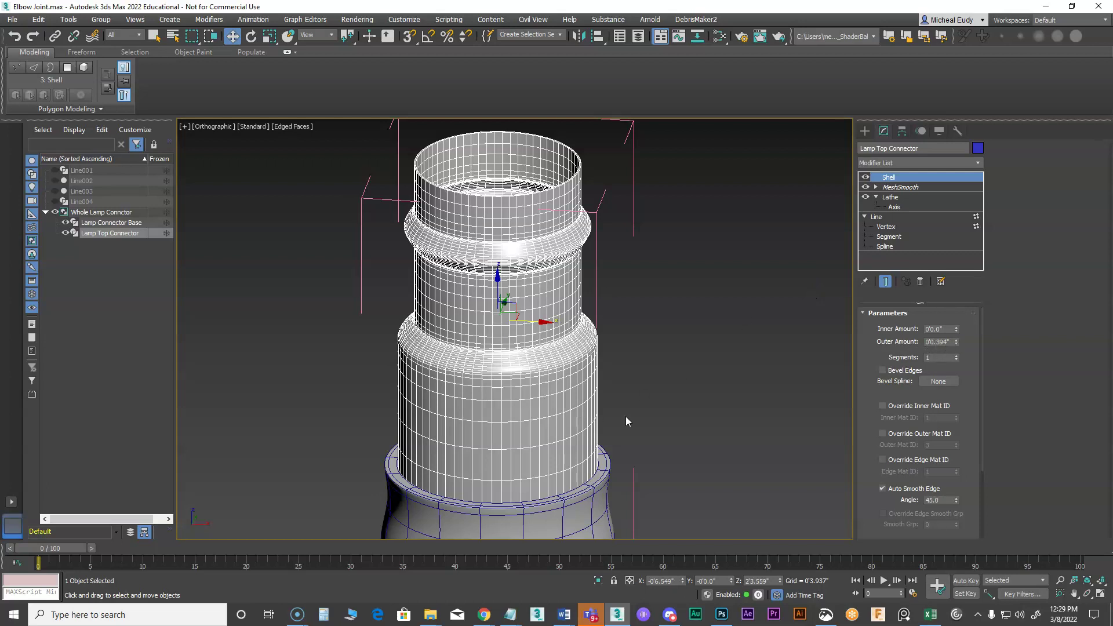
# - Place Shell below MeshSmooth with MeshSmooth turned off, and set its outer amount to 0 and inner amount to about 1.795 inches
pyautogui.rightClick(957, 343)
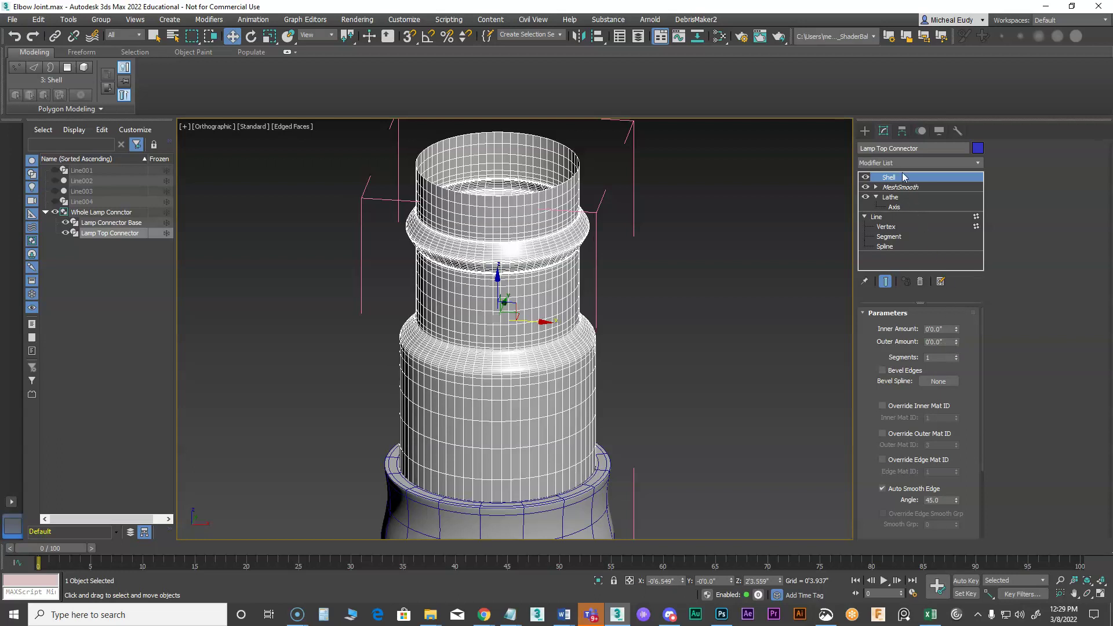
pyautogui.moveTo(904, 180); pyautogui.dragTo(901, 197)
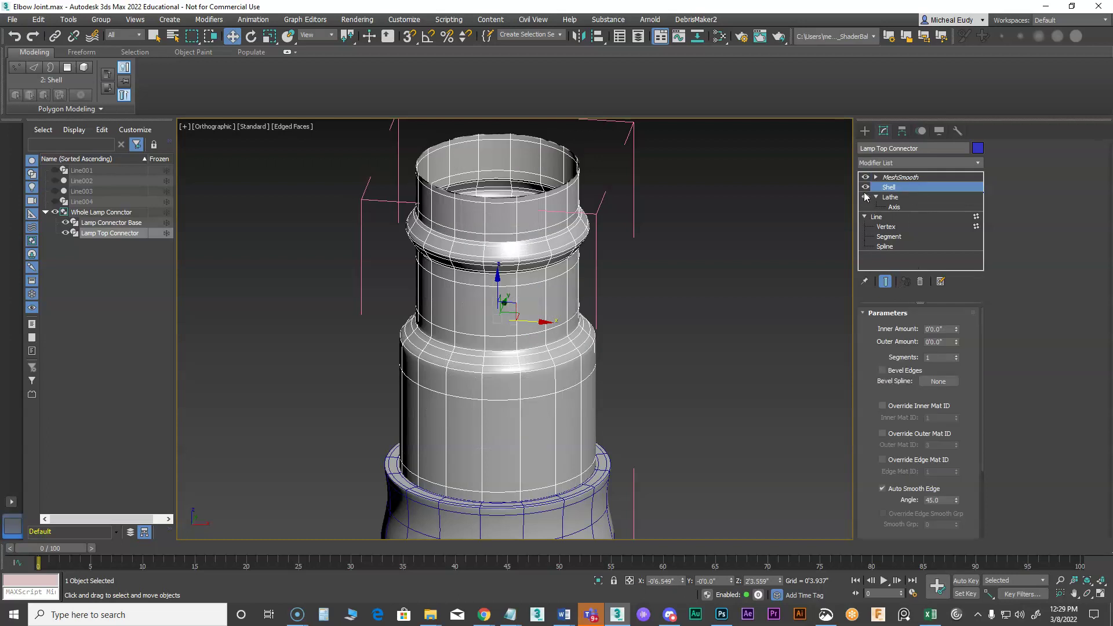
pyautogui.click(864, 177)
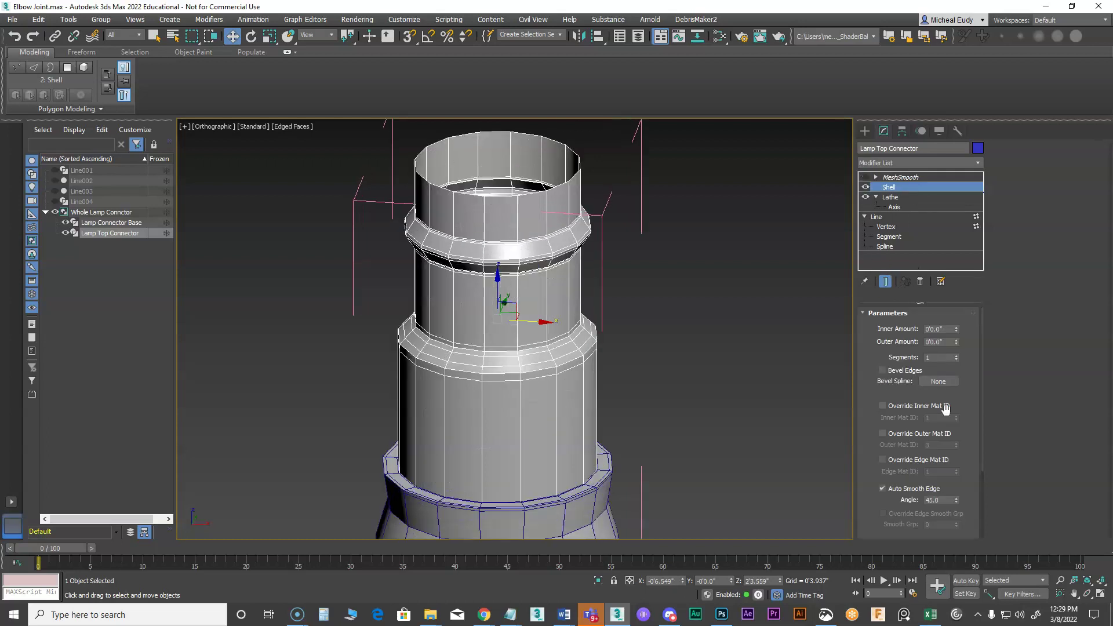
pyautogui.moveTo(957, 330); pyautogui.dragTo(827, 67)
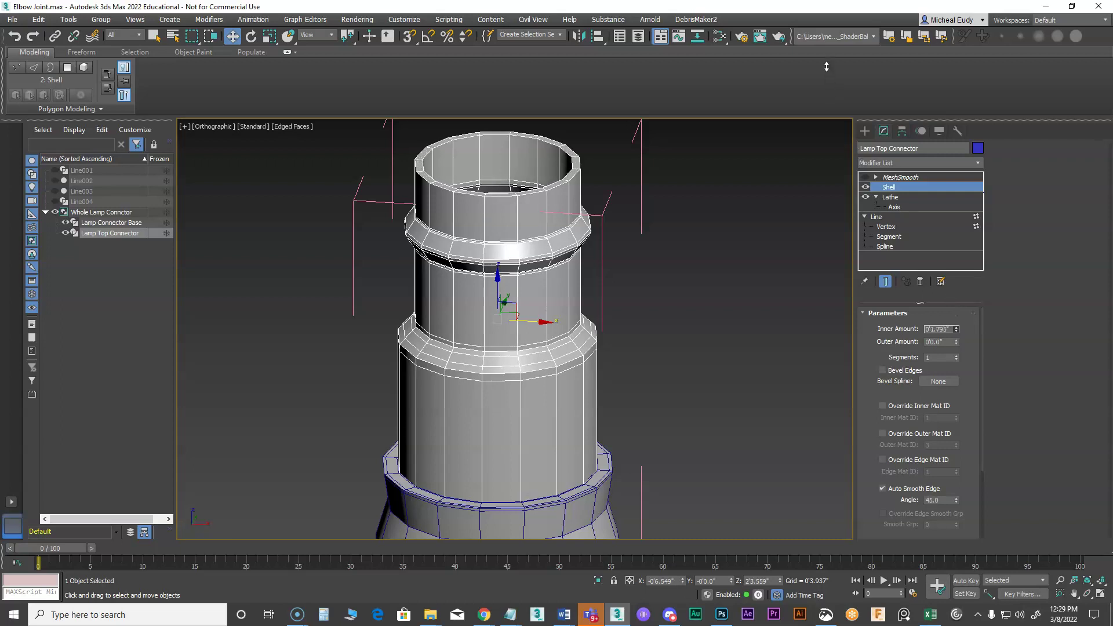
# - Replace the Shell modifier on the upper section with an Edit Poly modifier between Lathe and MeshSmooth
pyautogui.keyDown('alt'); pyautogui.moveTo(505, 191); pyautogui.dragTo(536, 253, button='middle'); pyautogui.keyUp('alt')
pyautogui.scroll(-2, 516, 236)
pyautogui.scroll(3, 501, 325)
pyautogui.keyDown('alt'); pyautogui.moveTo(502, 336); pyautogui.dragTo(468, 343, button='middle'); pyautogui.keyUp('alt')
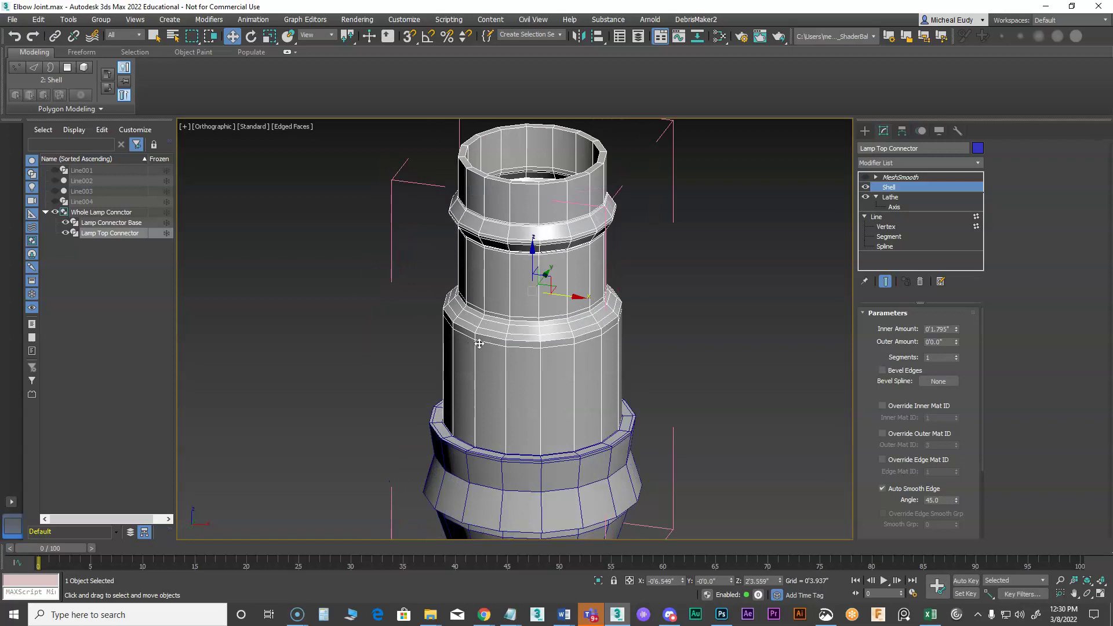
pyautogui.moveTo(545, 238)
pyautogui.keyDown('alt'); pyautogui.mouseDown(button='middle')
pyautogui.moveTo(551, 219)
pyautogui.moveTo(515, 293)
pyautogui.moveTo(564, 237)
pyautogui.mouseUp(button='middle'); pyautogui.keyUp('alt')
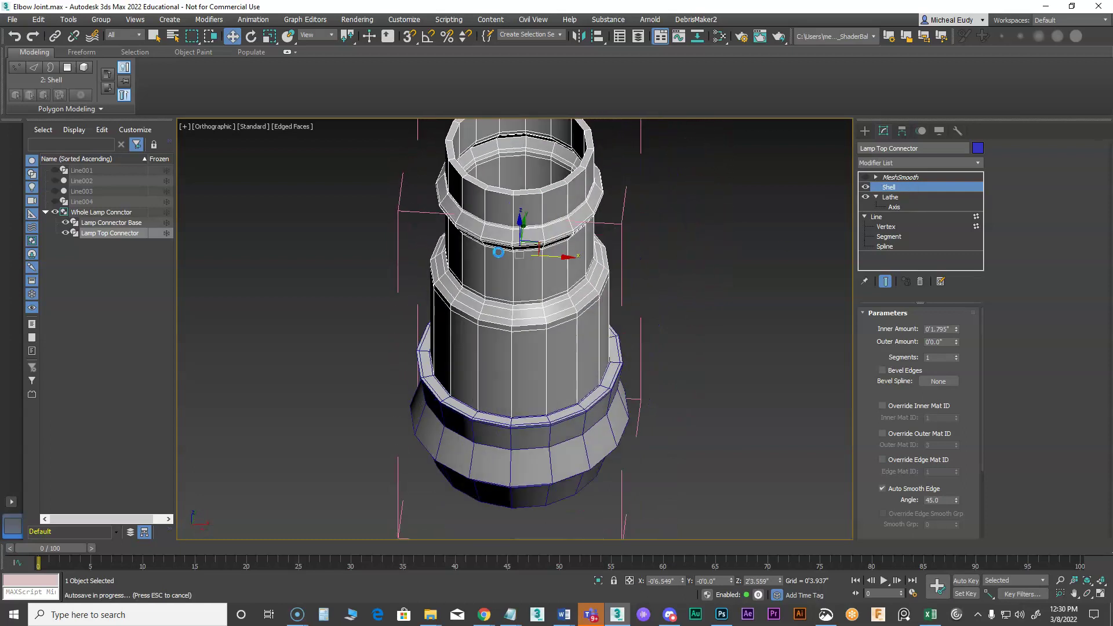
pyautogui.moveTo(485, 265); pyautogui.dragTo(468, 291, button='middle')
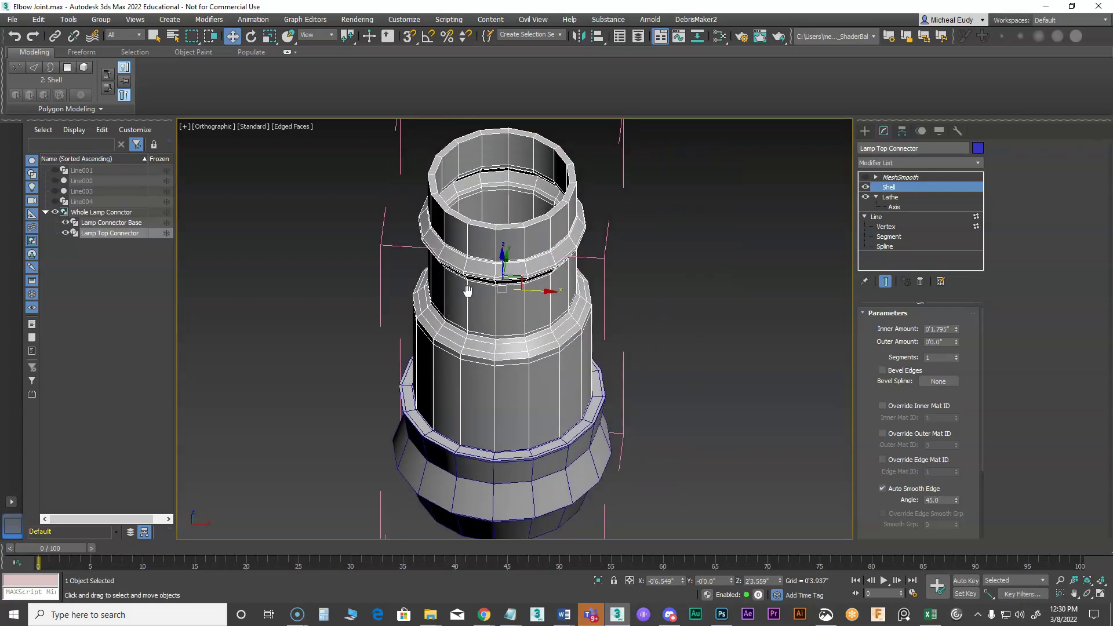
pyautogui.click(919, 282)
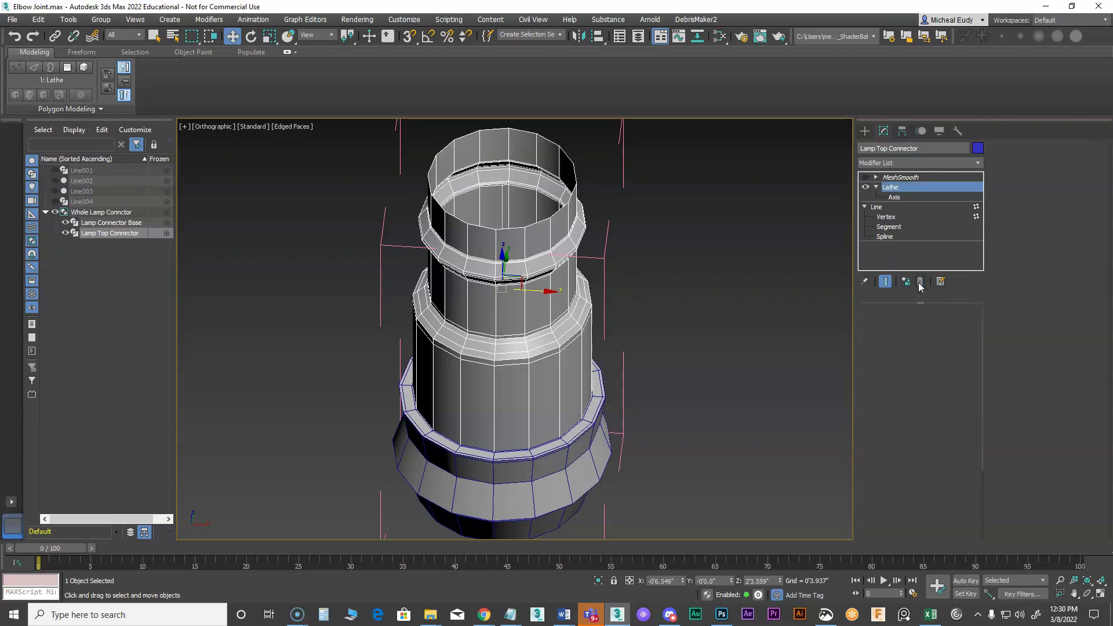
pyautogui.click(979, 161)
pyautogui.moveTo(981, 197); pyautogui.dragTo(979, 240)
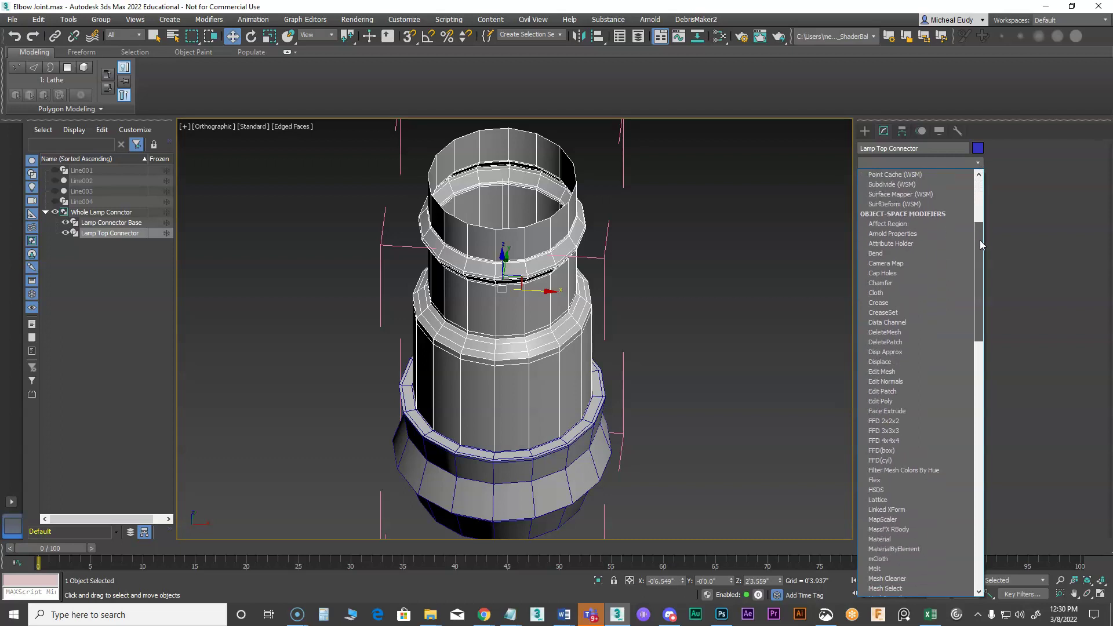
pyautogui.click(897, 400)
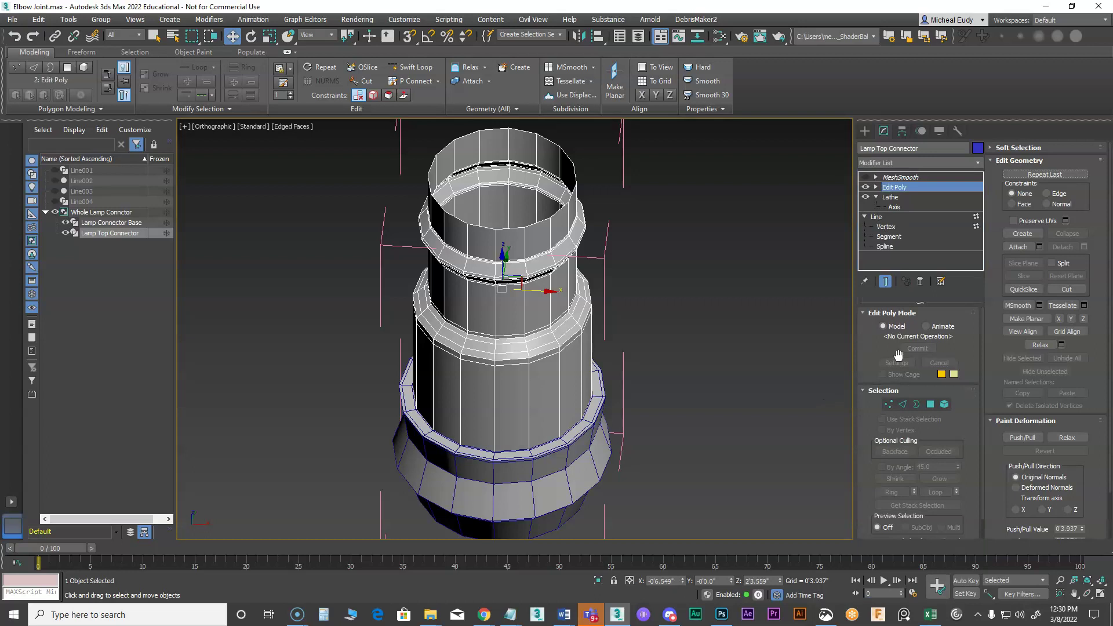
# - Select the open border around the upper section's top rim in Edit Poly
pyautogui.click(916, 404)
pyautogui.click(544, 219)
pyautogui.click(1019, 164)
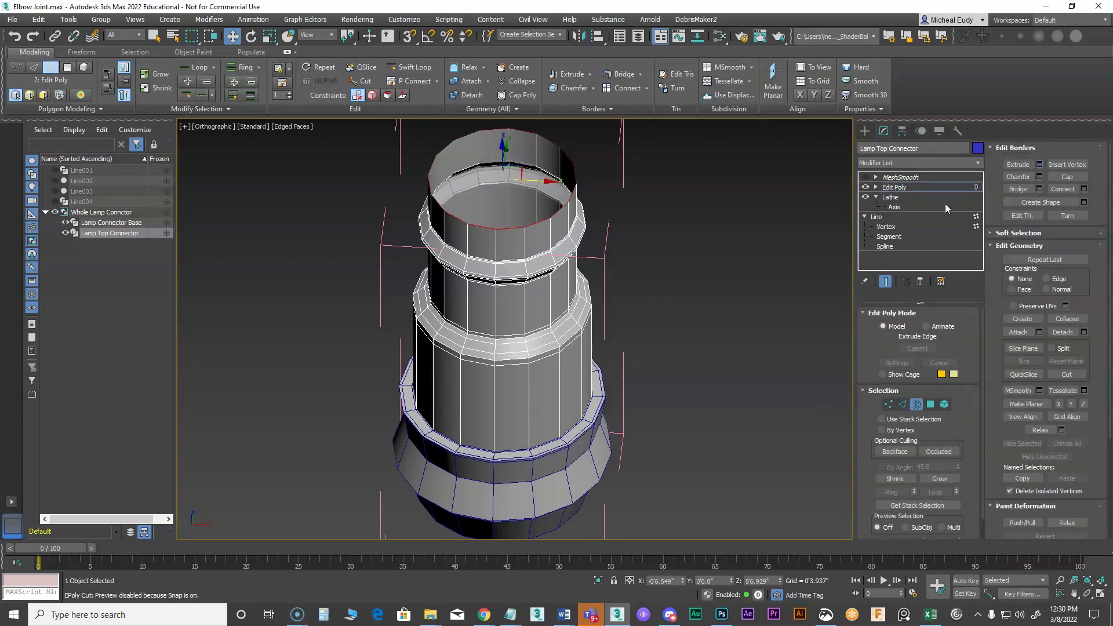
pyautogui.click(792, 285)
pyautogui.click(1039, 166)
pyautogui.moveTo(759, 250); pyautogui.dragTo(759, 238)
pyautogui.click(791, 283)
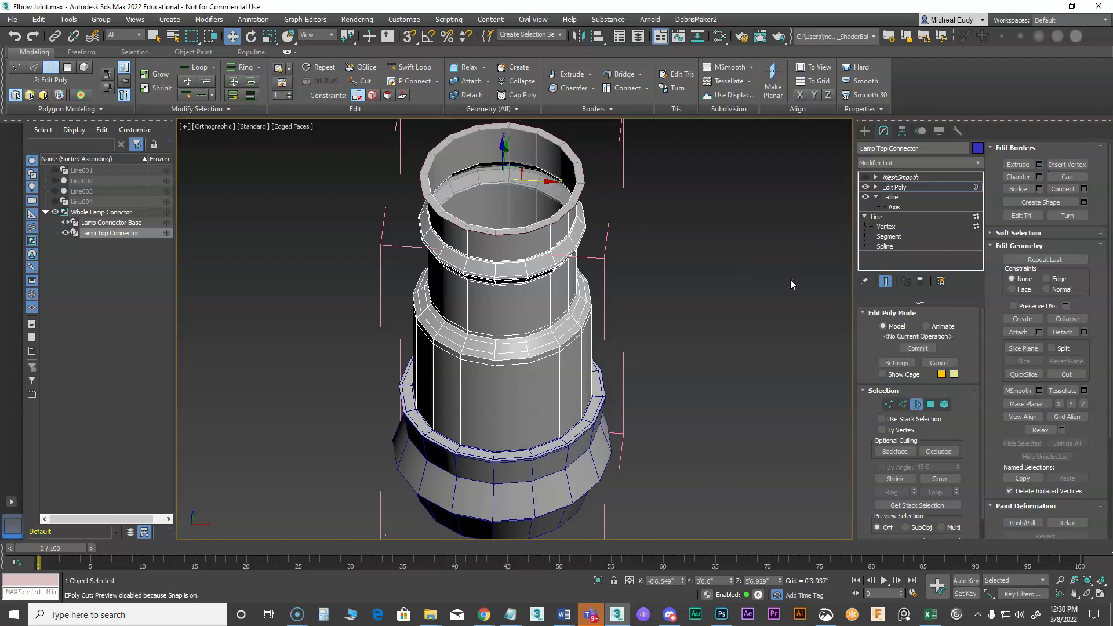
# - Try extruding the top border slightly inward freehand, and undo the extrusion
pyautogui.scroll(3, 577, 258)
pyautogui.click(1017, 164)
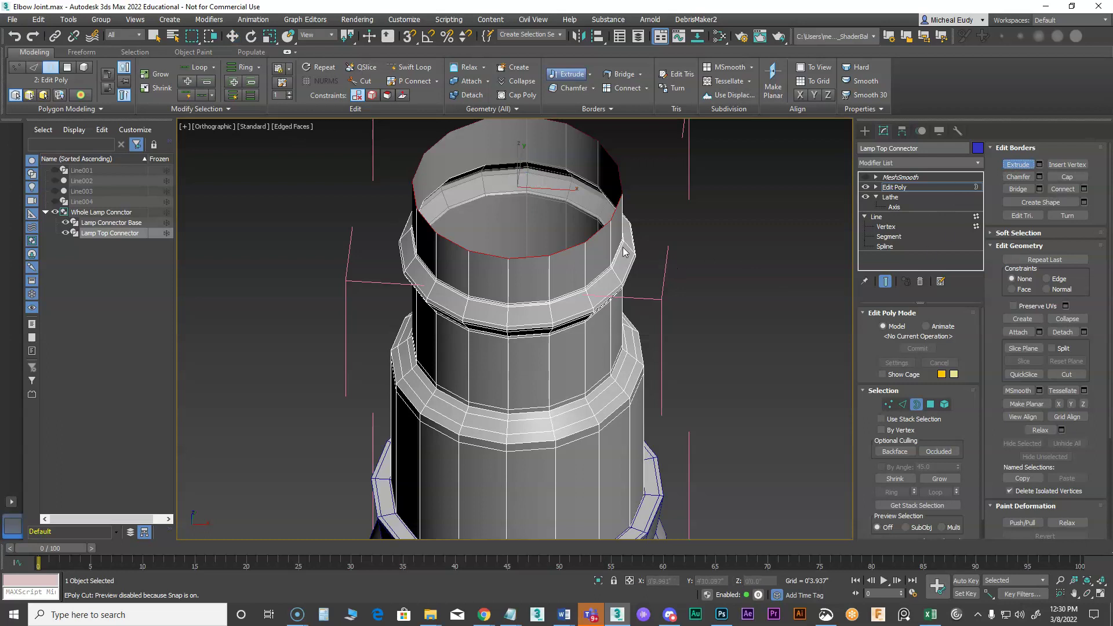
pyautogui.scroll(2, 591, 236)
pyautogui.moveTo(589, 228); pyautogui.dragTo(572, 331, button='middle')
pyautogui.moveTo(573, 343)
pyautogui.mouseDown()
pyautogui.moveTo(568, 332)
pyautogui.moveTo(583, 350)
pyautogui.mouseUp()
pyautogui.moveTo(533, 352)
pyautogui.keyDown('alt'); pyautogui.mouseDown(button='middle')
pyautogui.moveTo(547, 335)
pyautogui.moveTo(543, 346)
pyautogui.mouseUp(button='middle'); pyautogui.keyUp('alt')
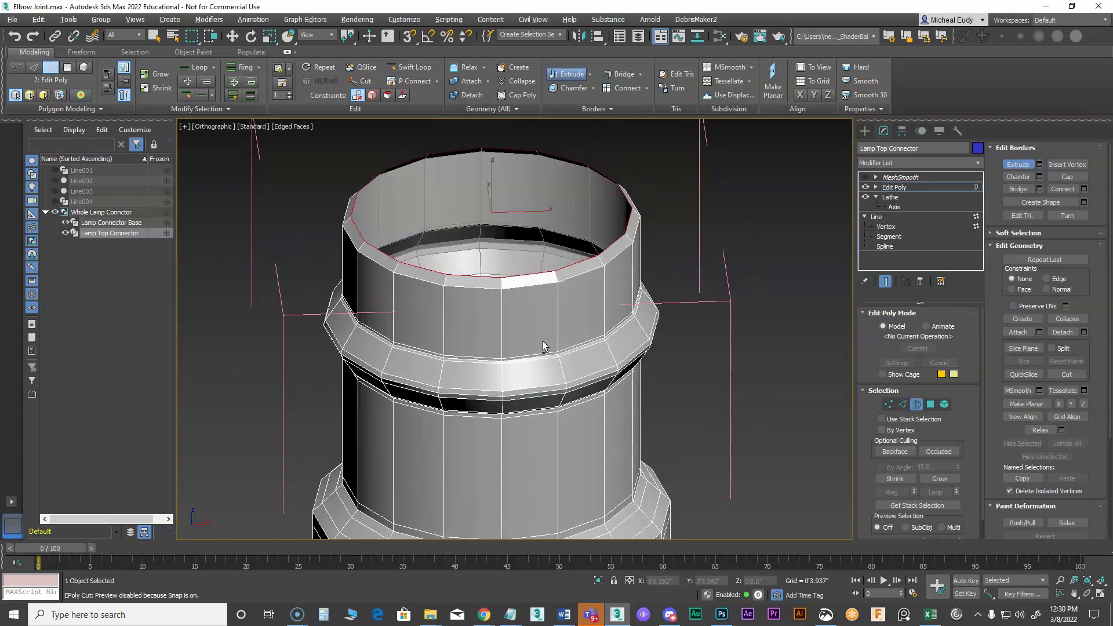
pyautogui.hotkey('ctrl', 'z')
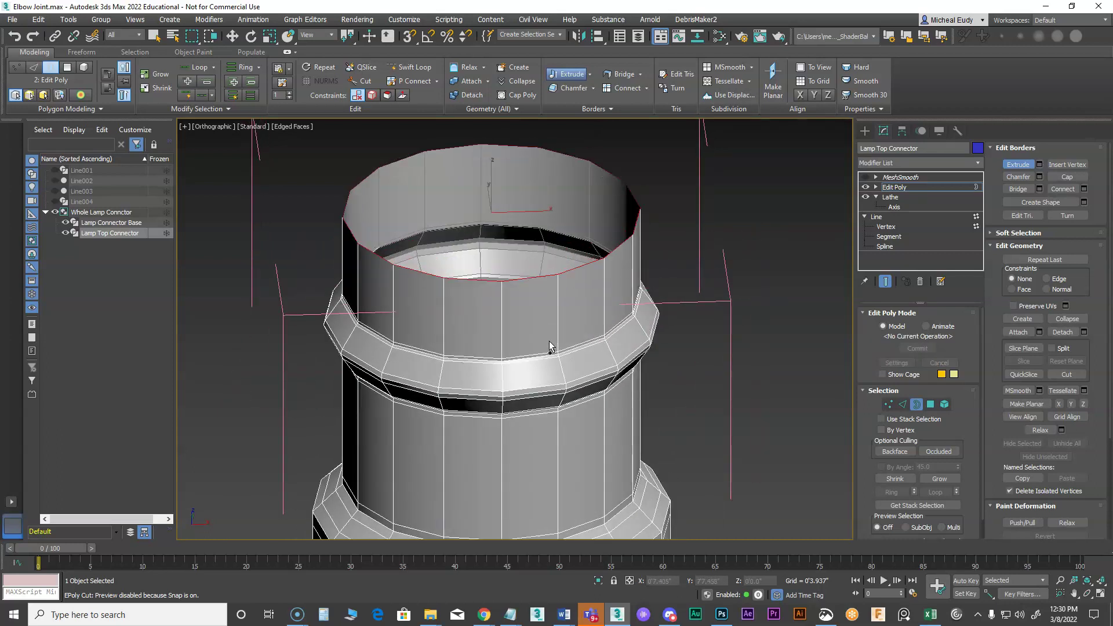
# - Try an outward border extrusion of about 2.278 inches and a wide freehand inward one, discarding both
pyautogui.click(1039, 165)
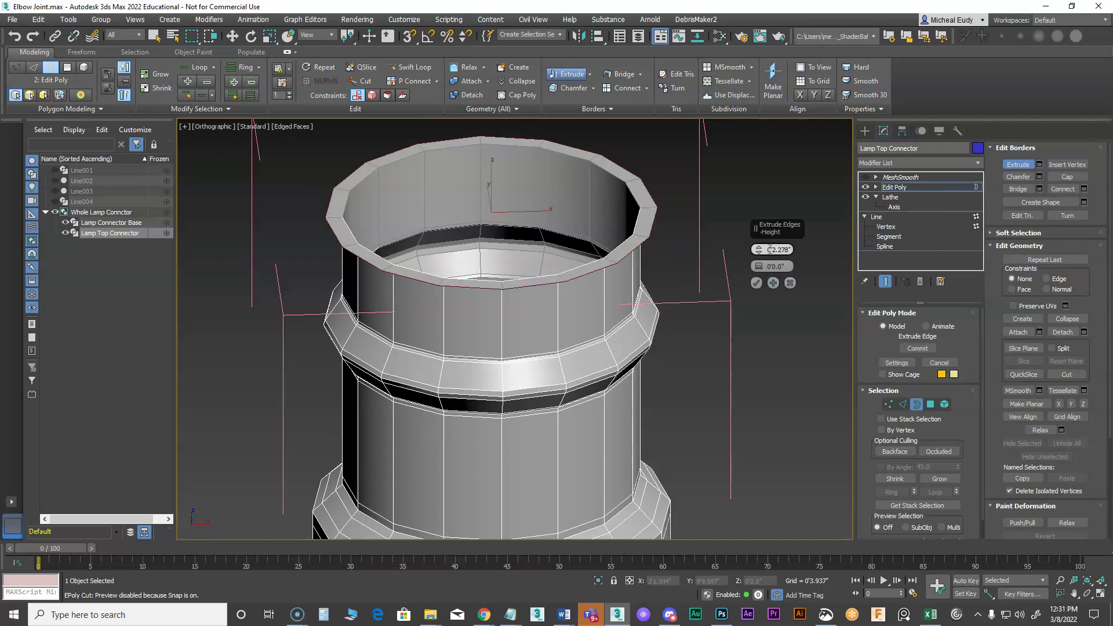
pyautogui.click(789, 283)
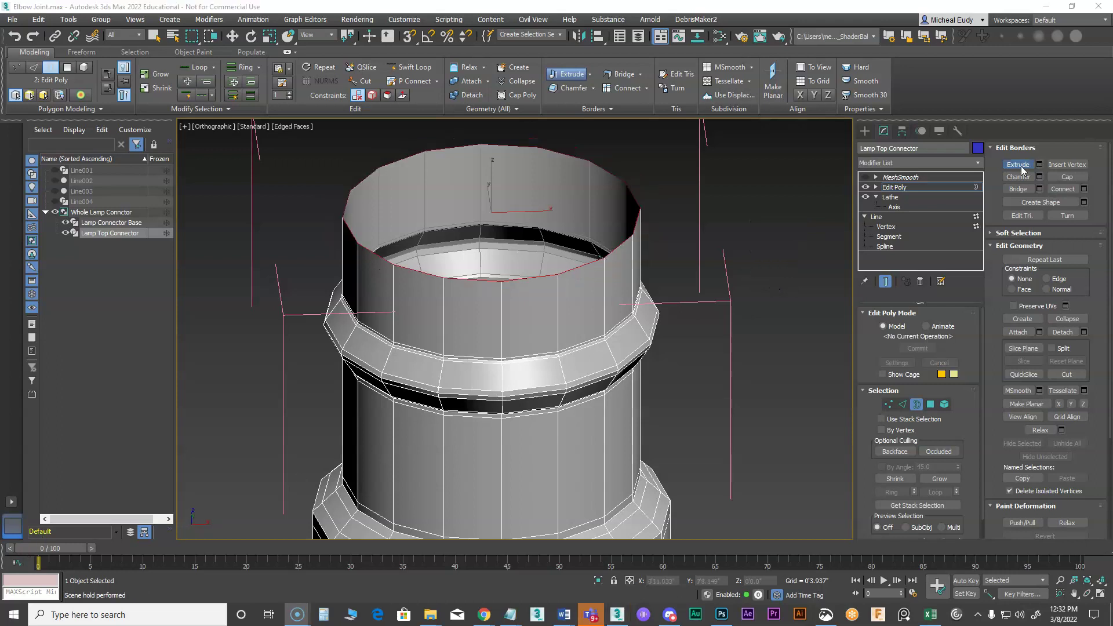
pyautogui.click(1016, 166)
pyautogui.moveTo(576, 266); pyautogui.dragTo(574, 306)
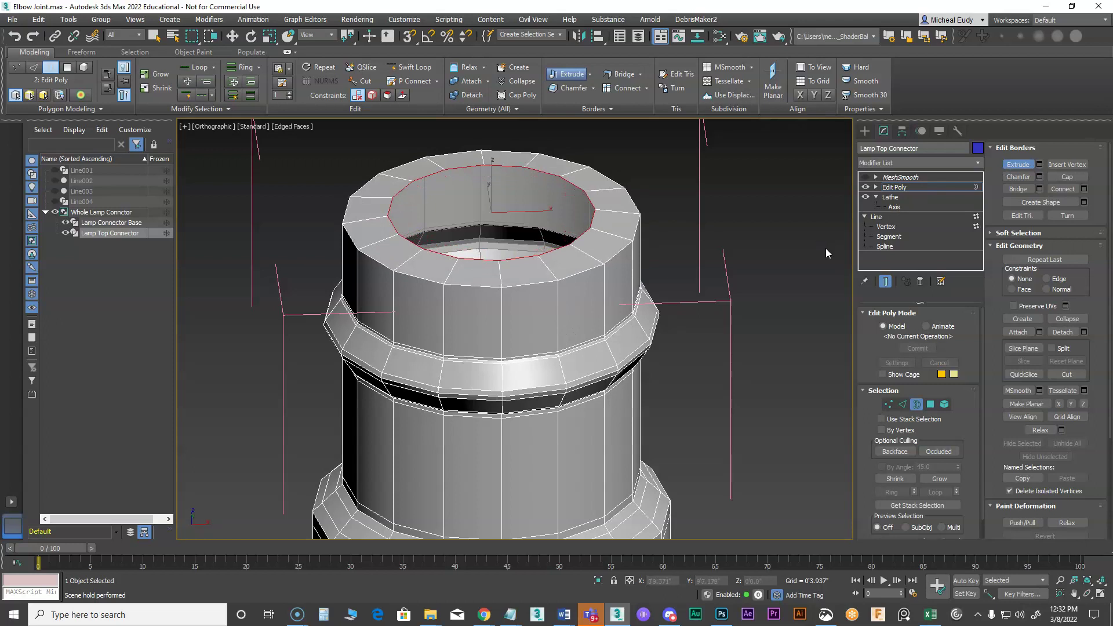
pyautogui.hotkey('ctrl', 'z')
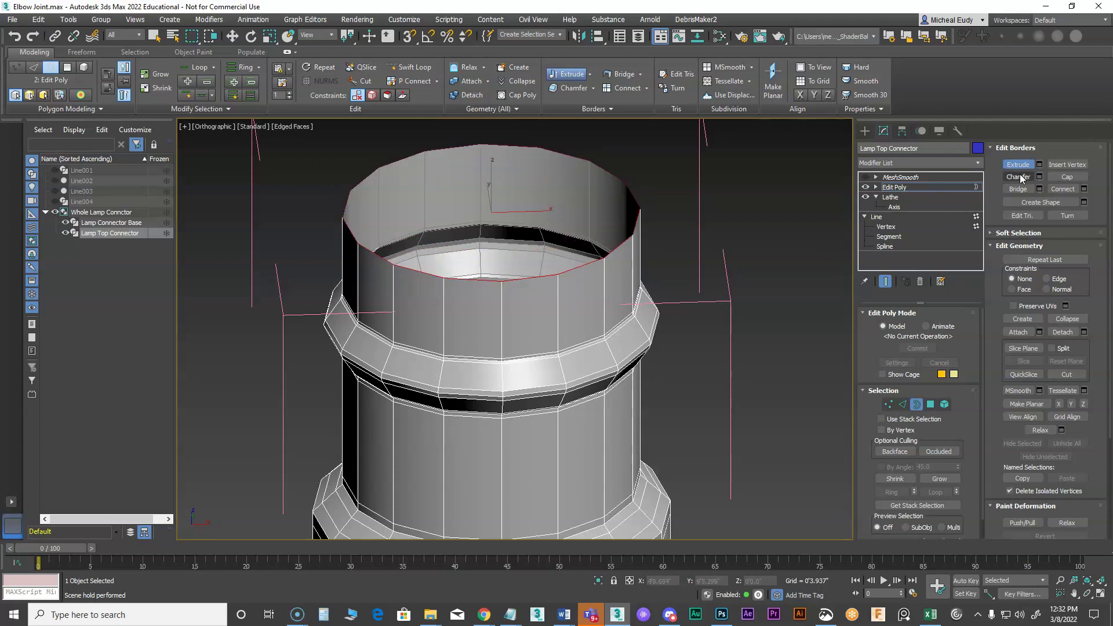
# - Extrude the top border inward with a height of about -2.885 inches to form a flat rim
pyautogui.click(1040, 165)
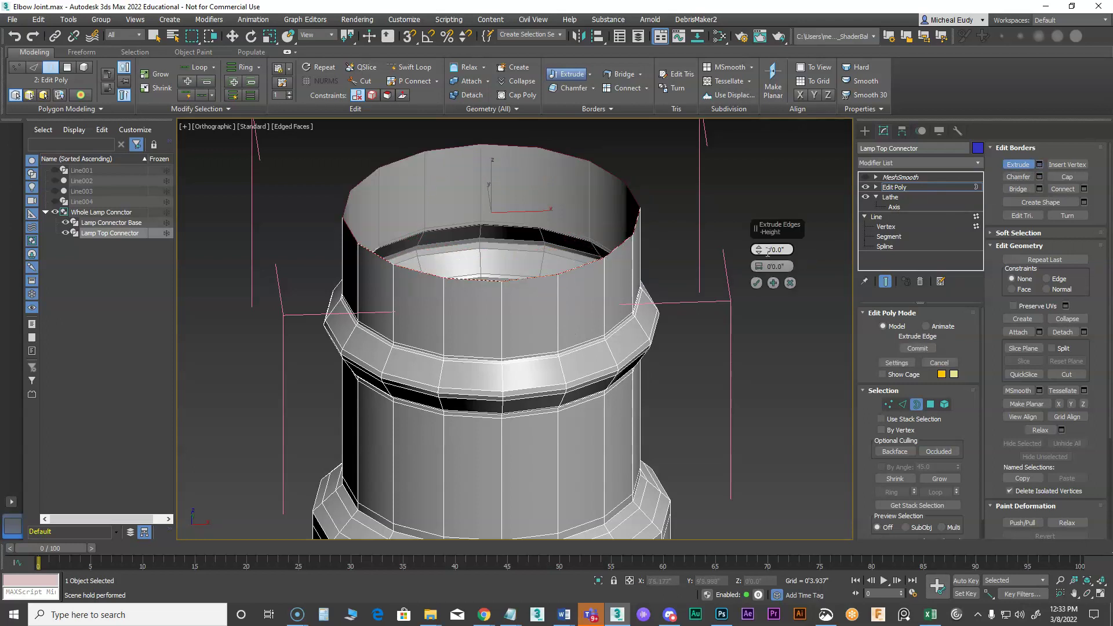
pyautogui.moveTo(759, 250); pyautogui.dragTo(765, 268)
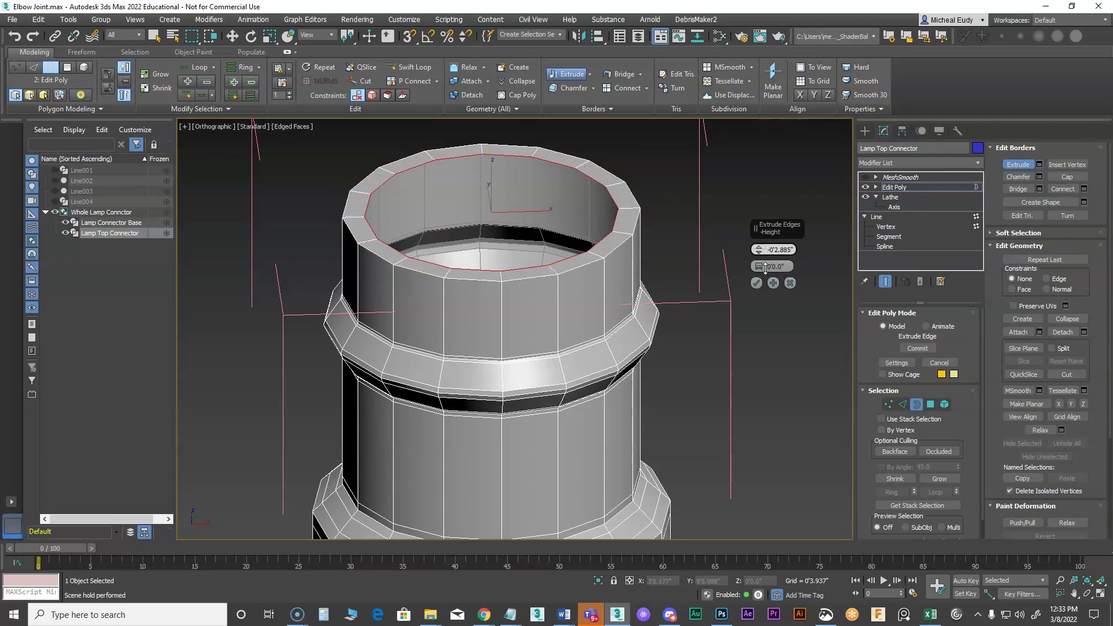
pyautogui.click(757, 283)
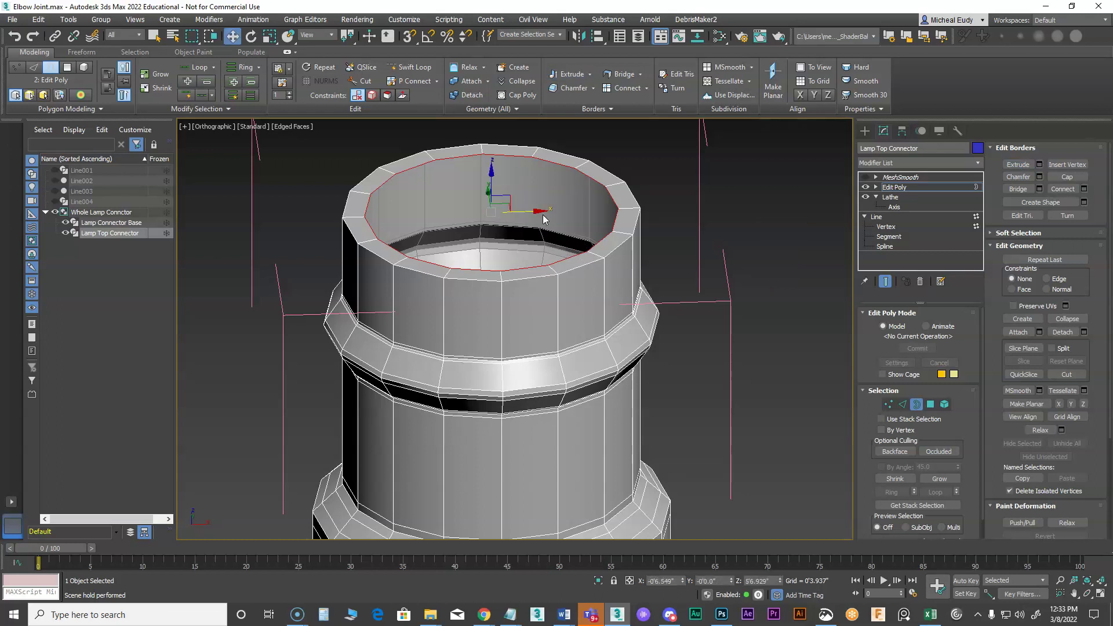
# - Move the new inner border down inside the tube to about Z 4'9.9", and turn MeshSmooth back on
pyautogui.moveTo(491, 188); pyautogui.dragTo(492, 266)
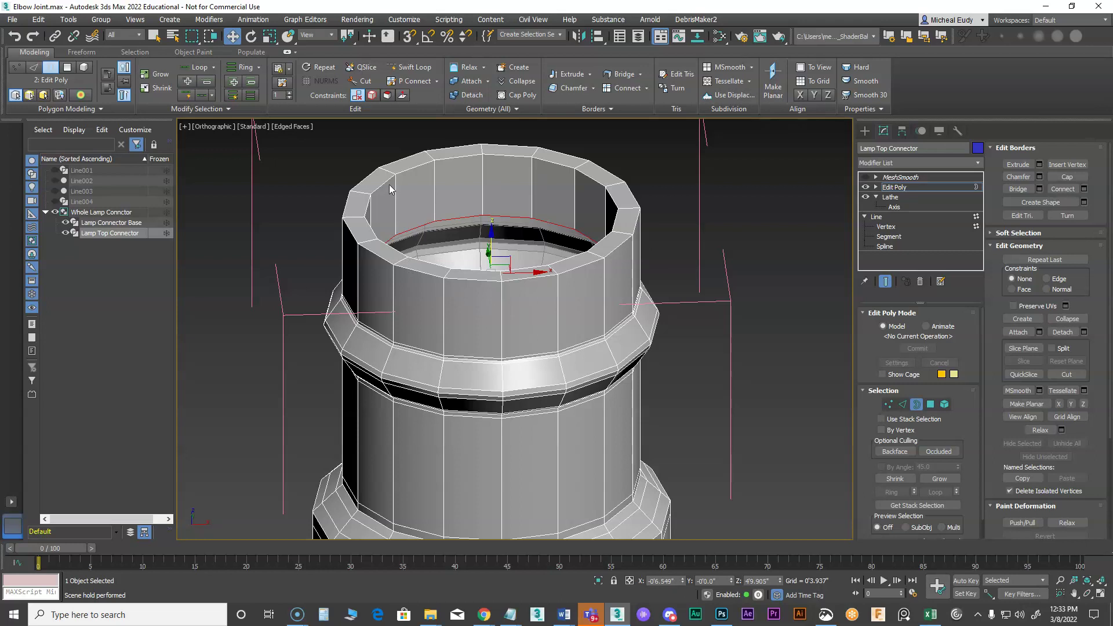
pyautogui.scroll(-3, 480, 271)
pyautogui.scroll(3, 537, 313)
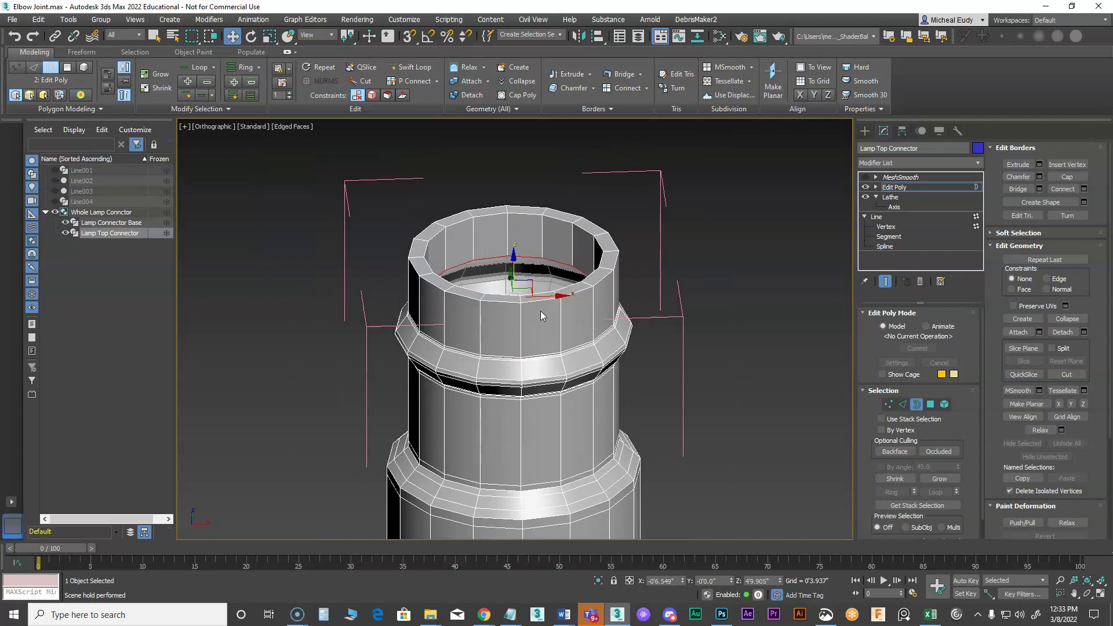
pyautogui.press('3')
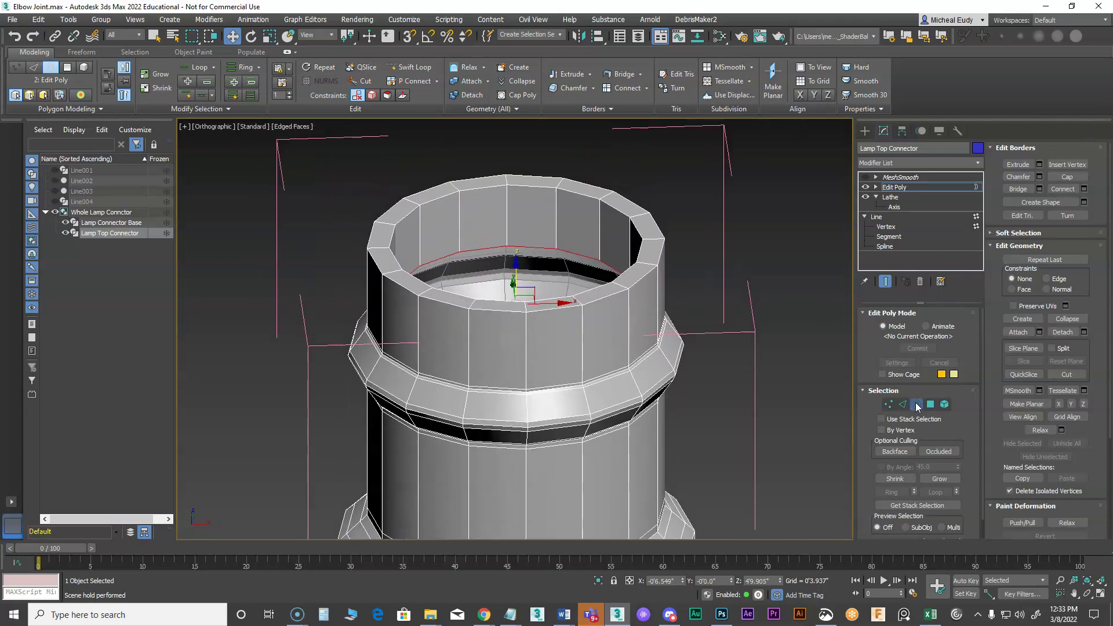
pyautogui.click(866, 178)
pyautogui.click(899, 178)
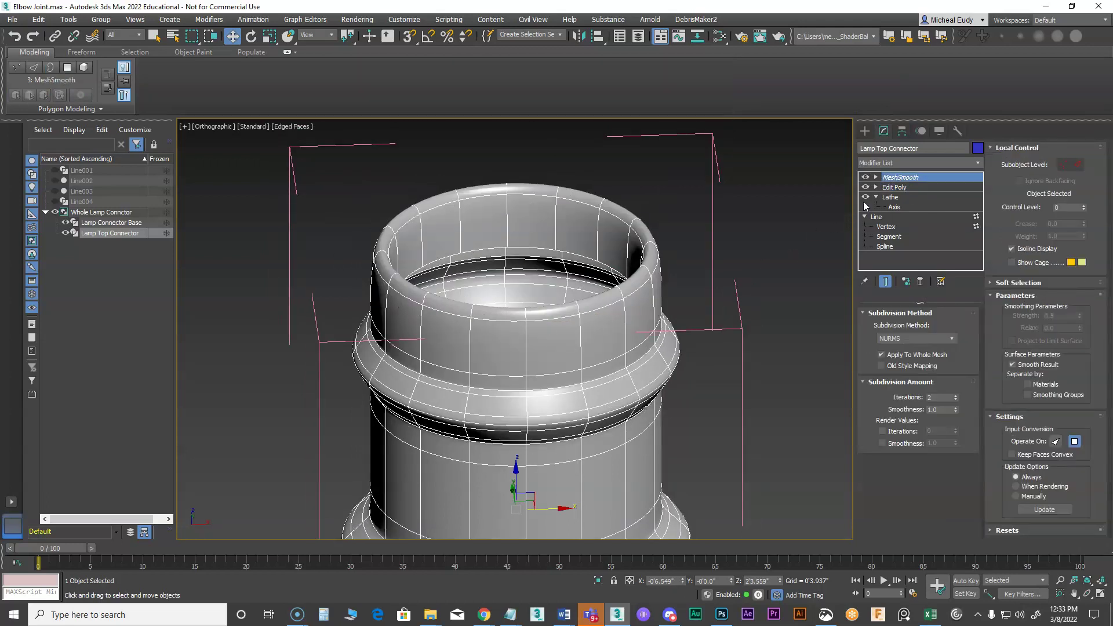
# - Turn off the end-result display at the Edit Poly level and select the outer and inner edge loops of the top rim
pyautogui.click(894, 187)
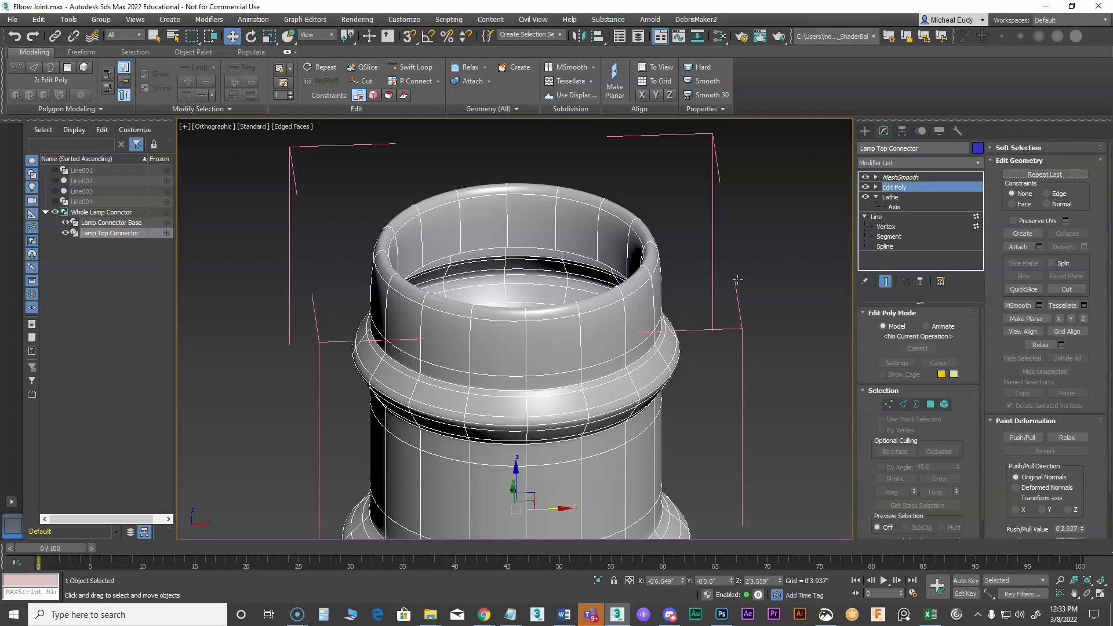
pyautogui.click(884, 282)
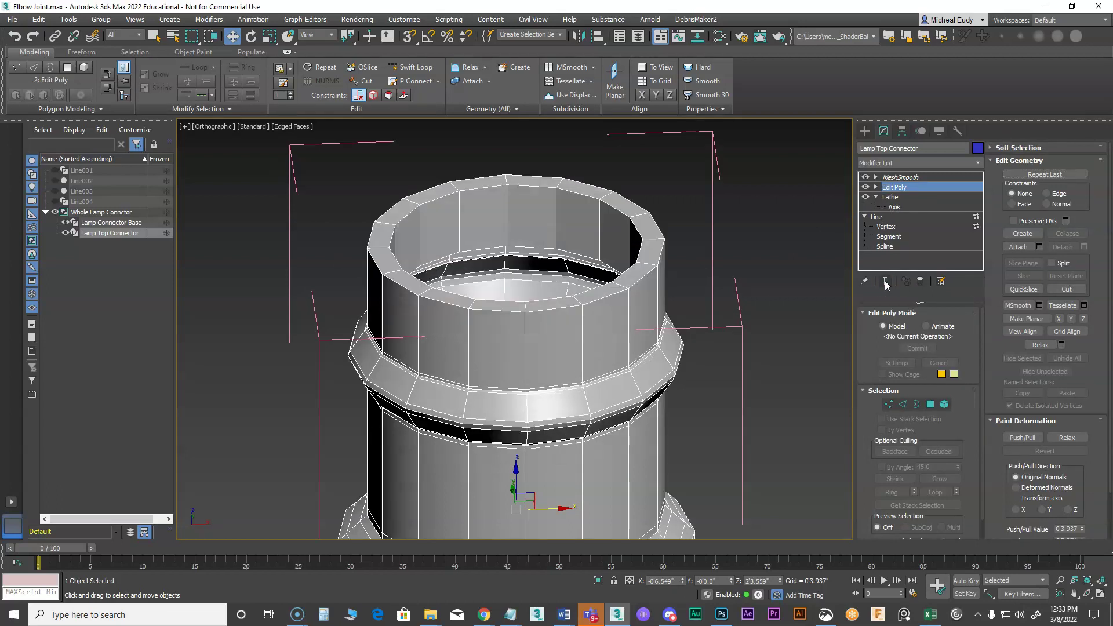
pyautogui.click(876, 186)
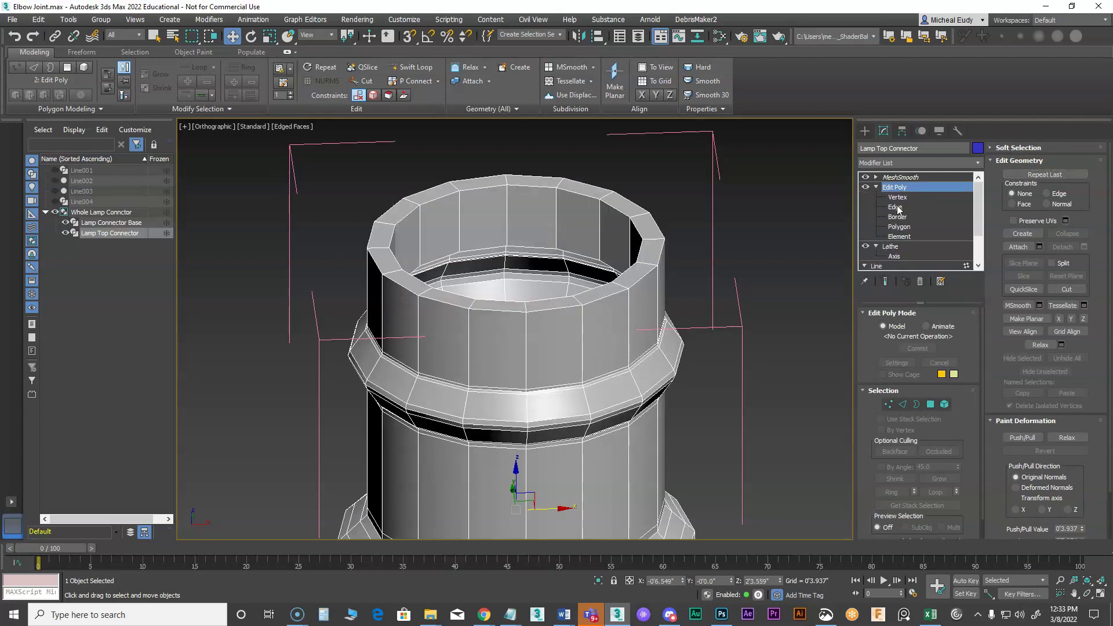
pyautogui.click(895, 207)
pyautogui.doubleClick(642, 279)
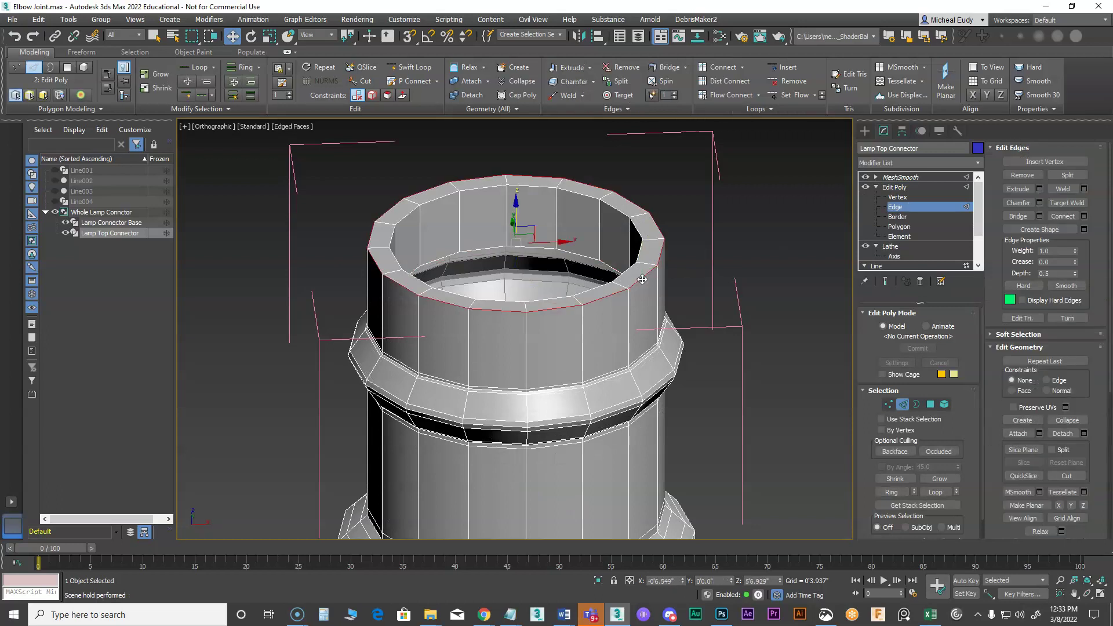
pyautogui.keyDown('ctrl'); pyautogui.doubleClick(623, 218); pyautogui.keyUp('ctrl')
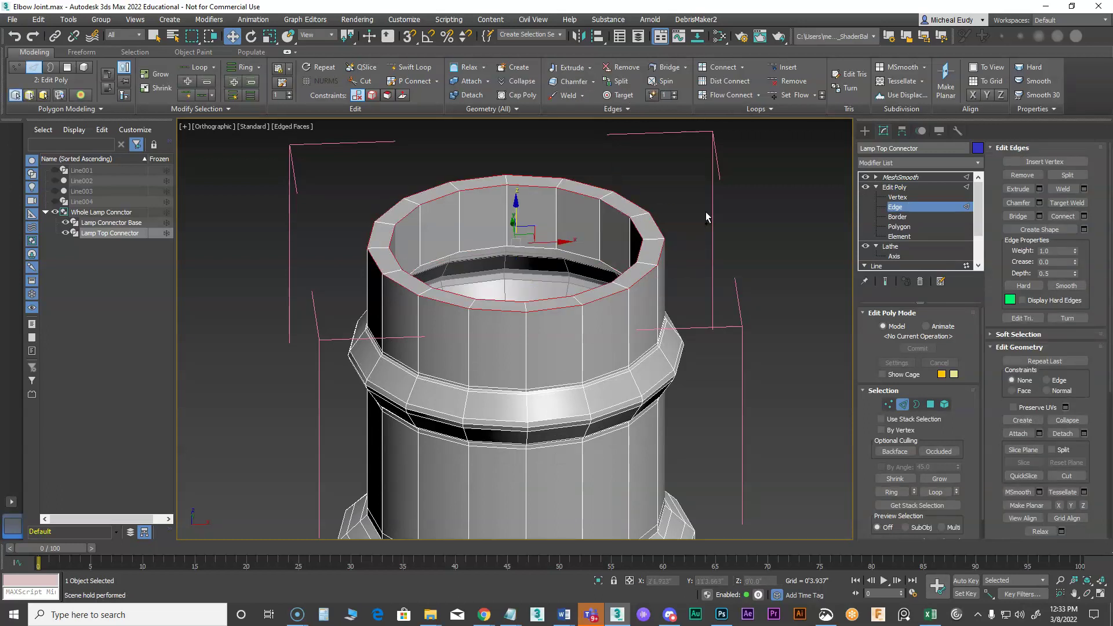
# - Chamfer both rim edge loops by about 0.38 inches with 1 segment and a depth of 1.0
pyautogui.click(1038, 202)
pyautogui.moveTo(756, 267); pyautogui.dragTo(759, 255)
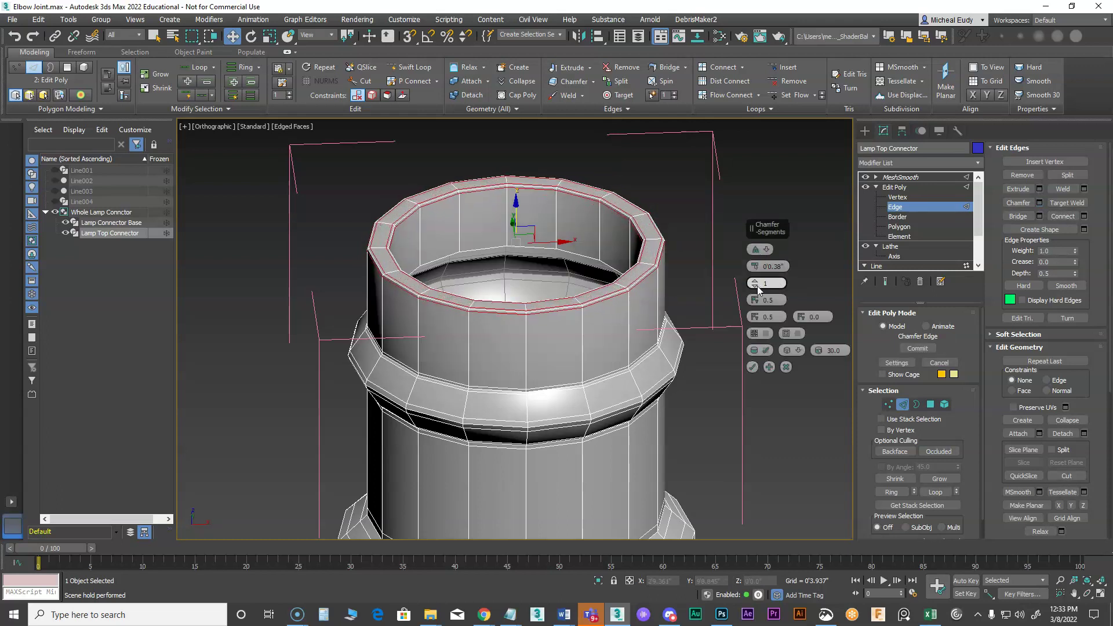
pyautogui.moveTo(755, 301); pyautogui.dragTo(757, 260)
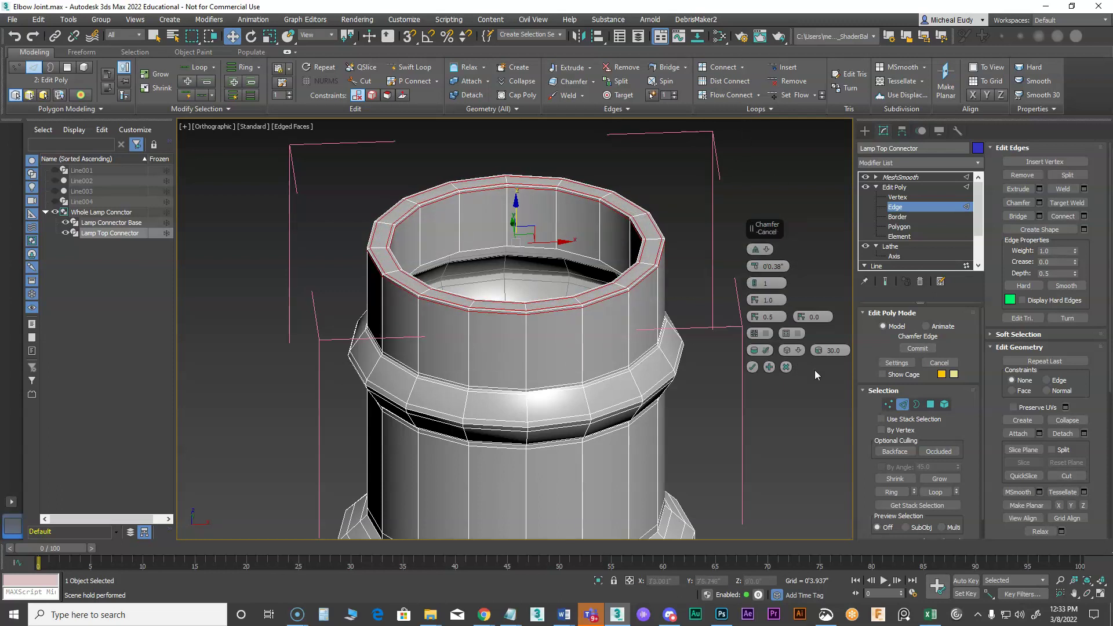
pyautogui.click(752, 368)
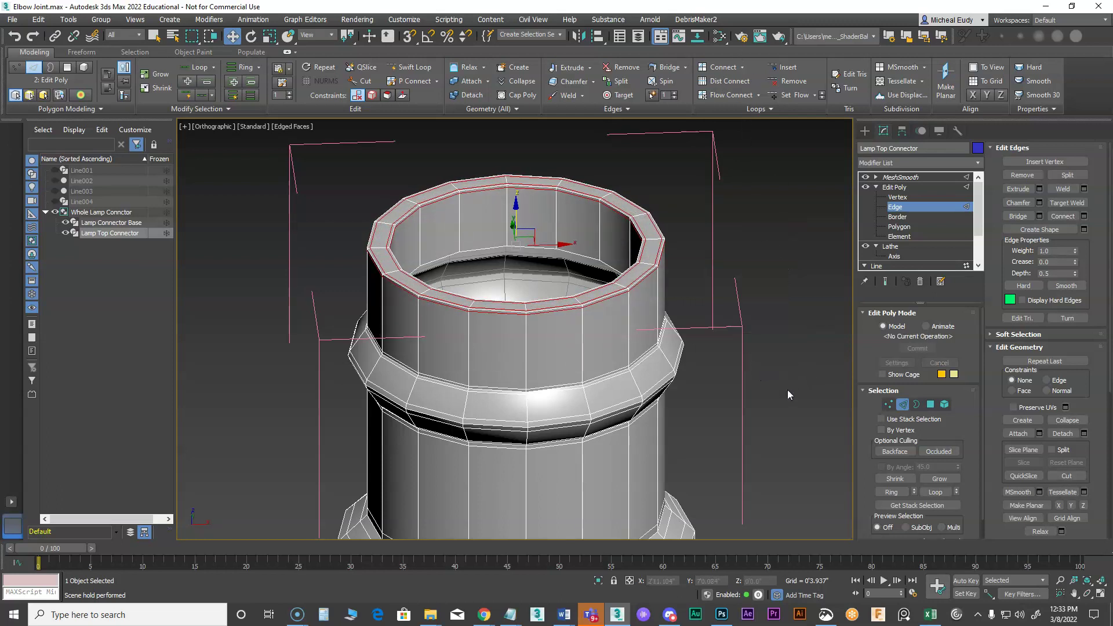
# - Leave edge editing and return to the MeshSmooth level to view the smoothed rim
pyautogui.click(795, 394)
pyautogui.click(902, 405)
pyautogui.click(901, 177)
pyautogui.scroll(-8, 611, 324)
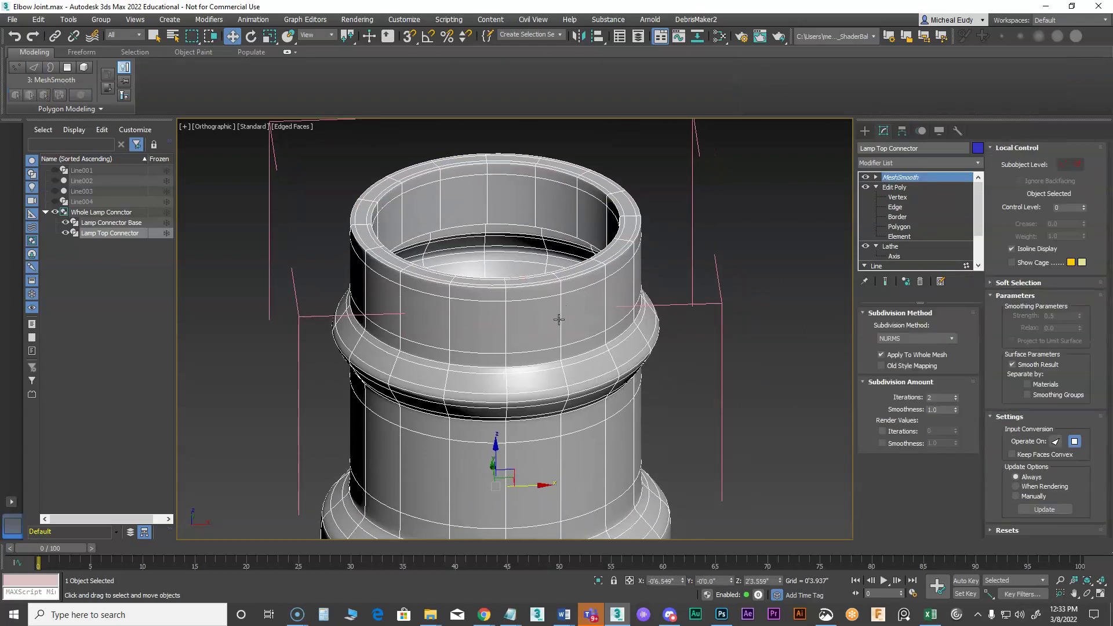
# - Show the whole lamp model in the Front view and bring up the spline creation tools
pyautogui.scroll(-2, 516, 308)
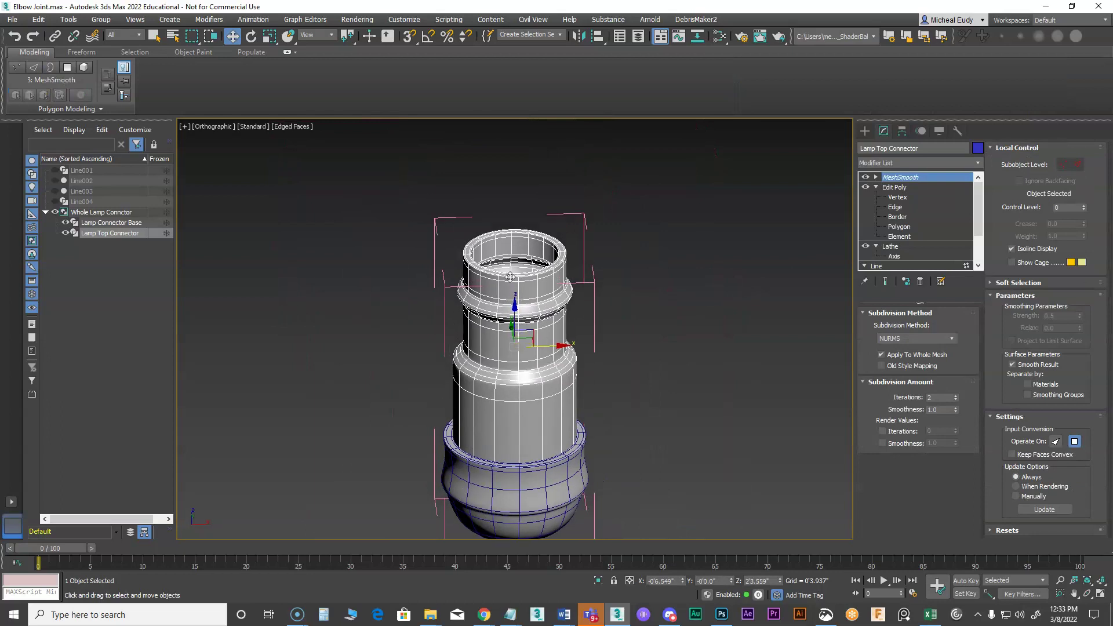
pyautogui.scroll(-2, 533, 346)
pyautogui.moveTo(534, 347)
pyautogui.keyDown('alt'); pyautogui.mouseDown(button='middle')
pyautogui.moveTo(526, 371)
pyautogui.moveTo(569, 268)
pyautogui.moveTo(521, 371)
pyautogui.moveTo(540, 354)
pyautogui.mouseUp(button='middle'); pyautogui.keyUp('alt')
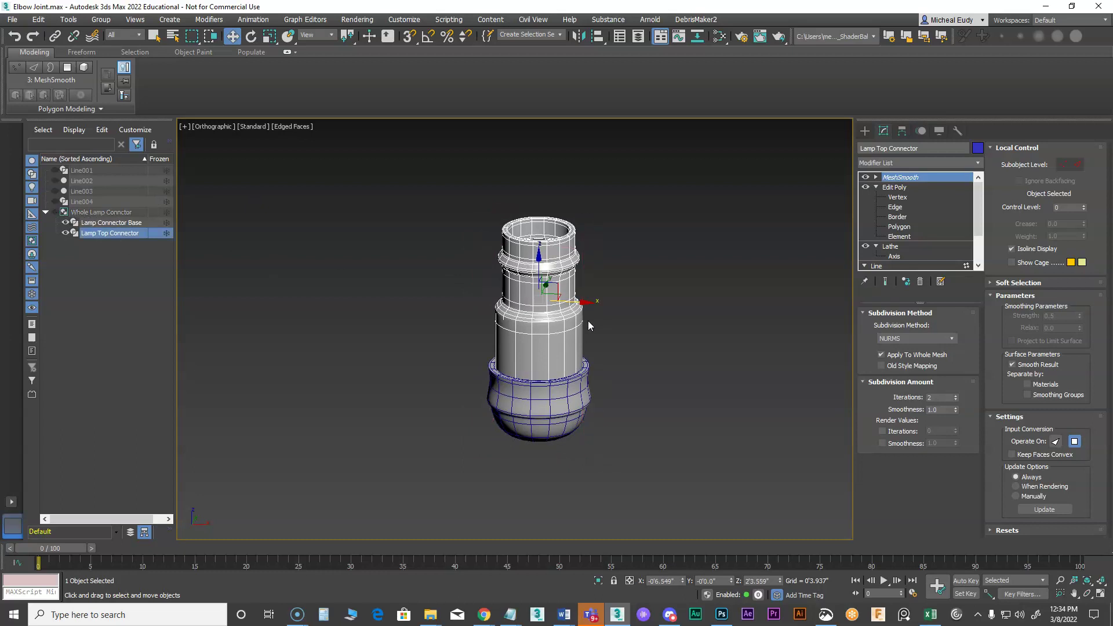
pyautogui.press('f')
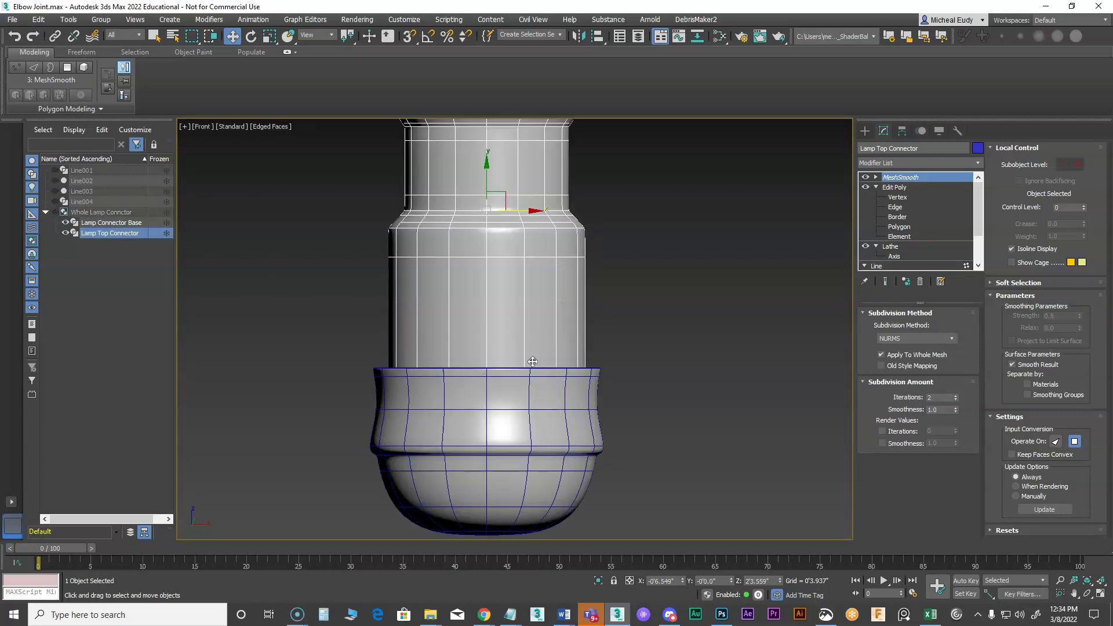
pyautogui.scroll(-2, 548, 380)
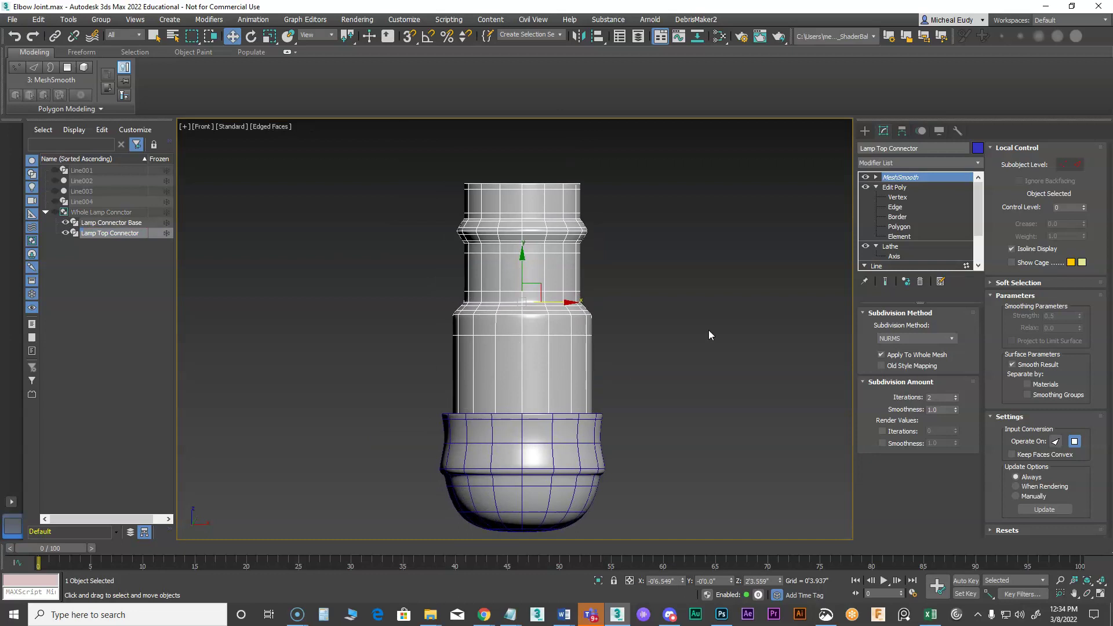
pyautogui.click(865, 131)
pyautogui.moveTo(528, 428); pyautogui.dragTo(524, 414, button='middle')
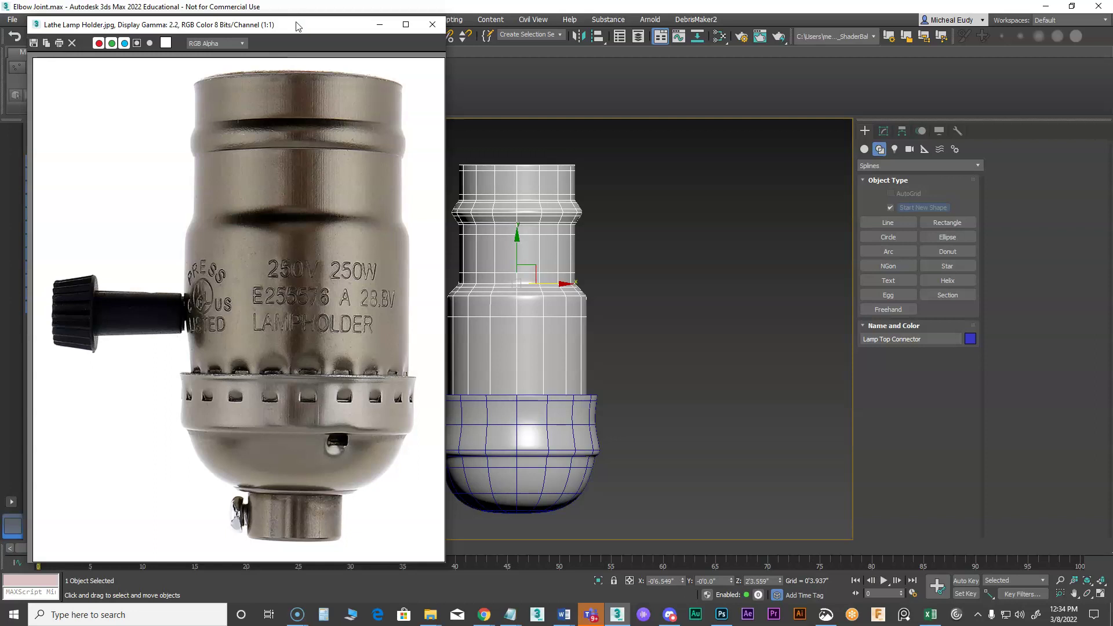
# - Place the Lathe Lamp Holder.jpg reference image beside the model, compare their lower sections, and deselect the top connector
pyautogui.moveTo(300, 21); pyautogui.dragTo(246, 27)
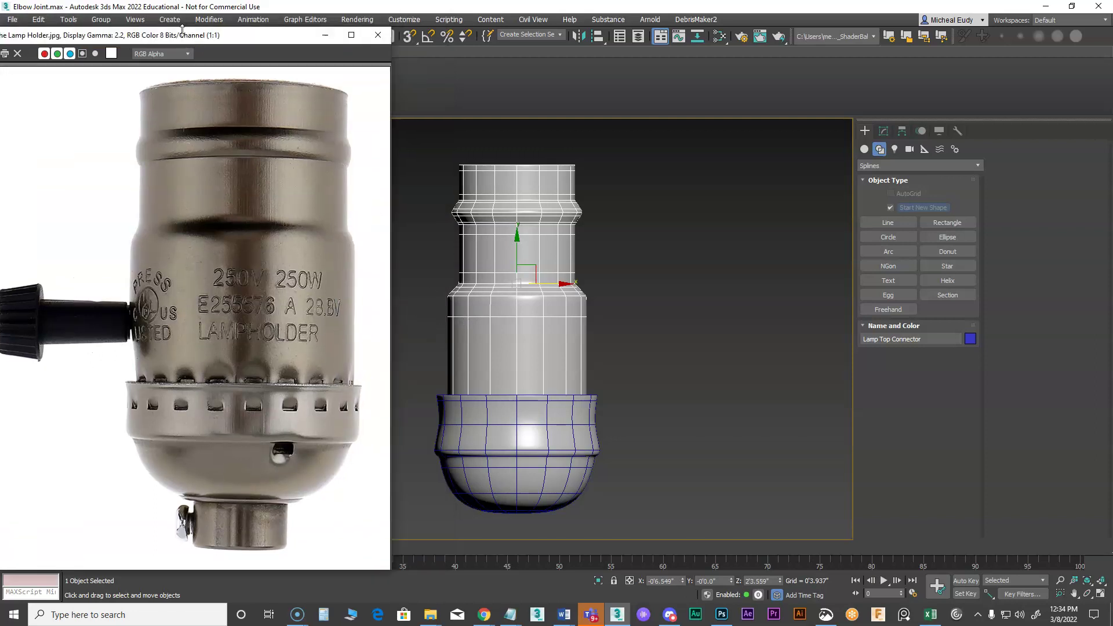
pyautogui.moveTo(166, 27); pyautogui.dragTo(243, 34)
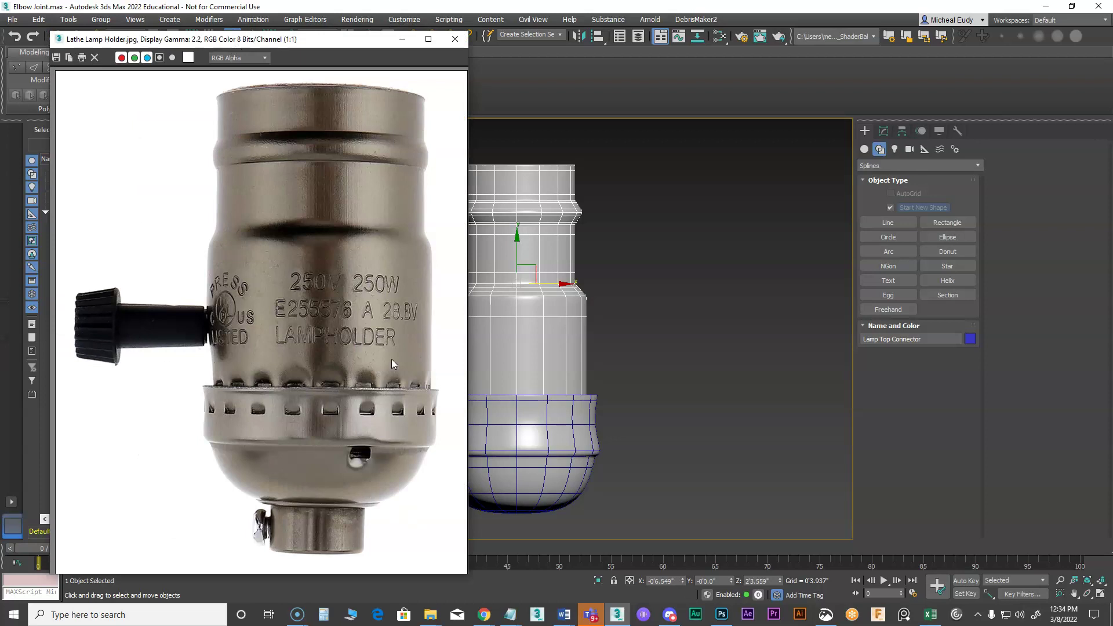
pyautogui.moveTo(324, 38); pyautogui.dragTo(238, 37)
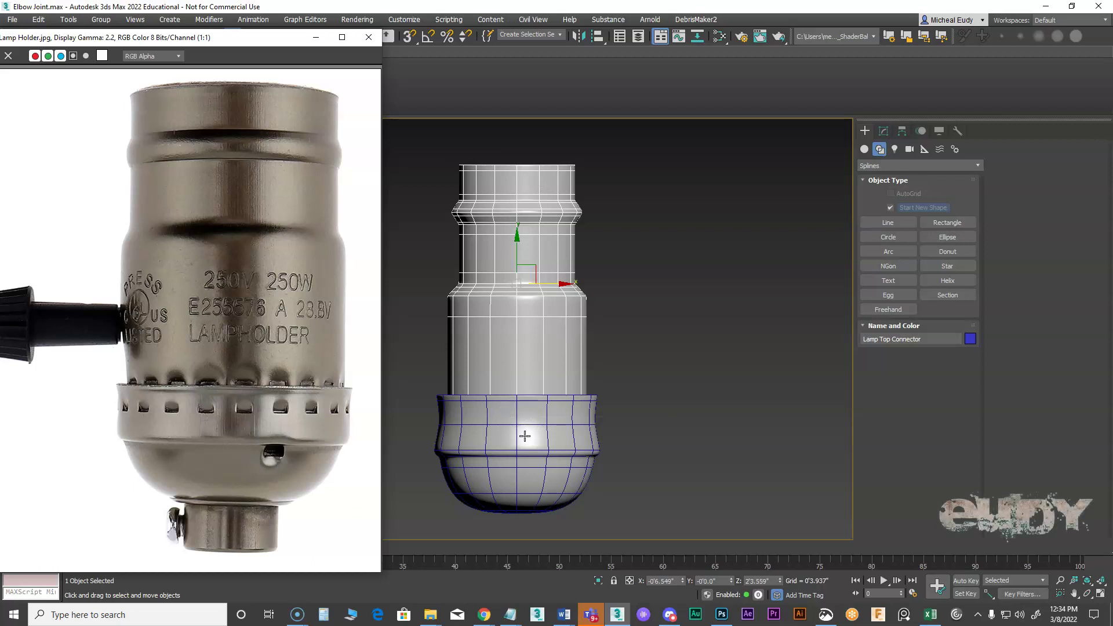
pyautogui.scroll(3, 525, 439)
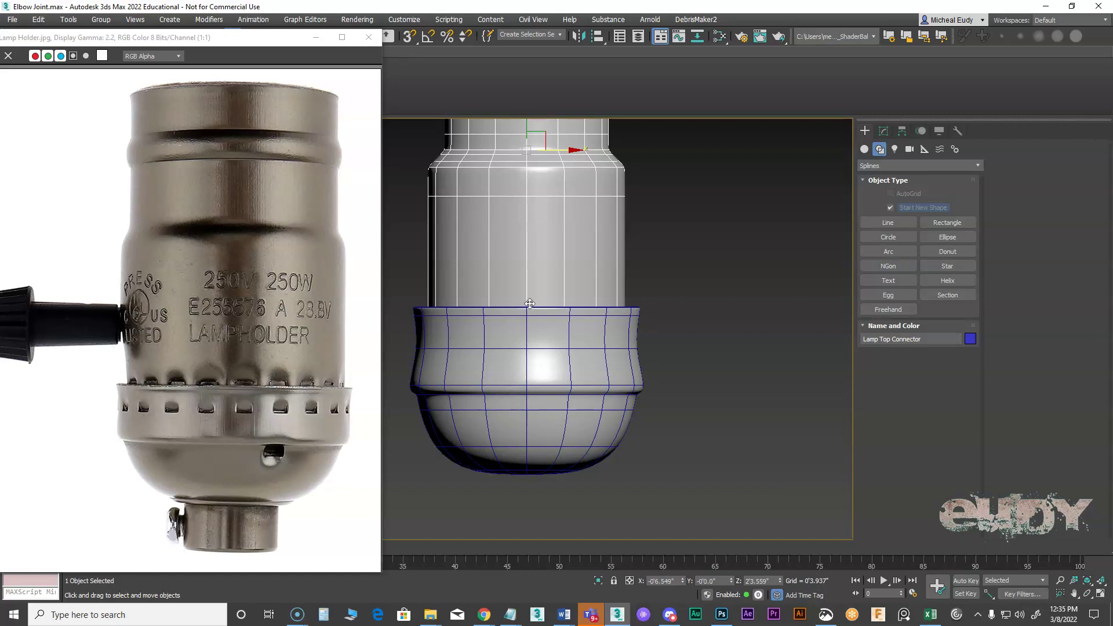
pyautogui.scroll(-2, 530, 303)
pyautogui.moveTo(530, 361); pyautogui.dragTo(570, 423, button='middle')
pyautogui.scroll(-2, 532, 377)
pyautogui.scroll(2, 564, 379)
pyautogui.click(713, 432)
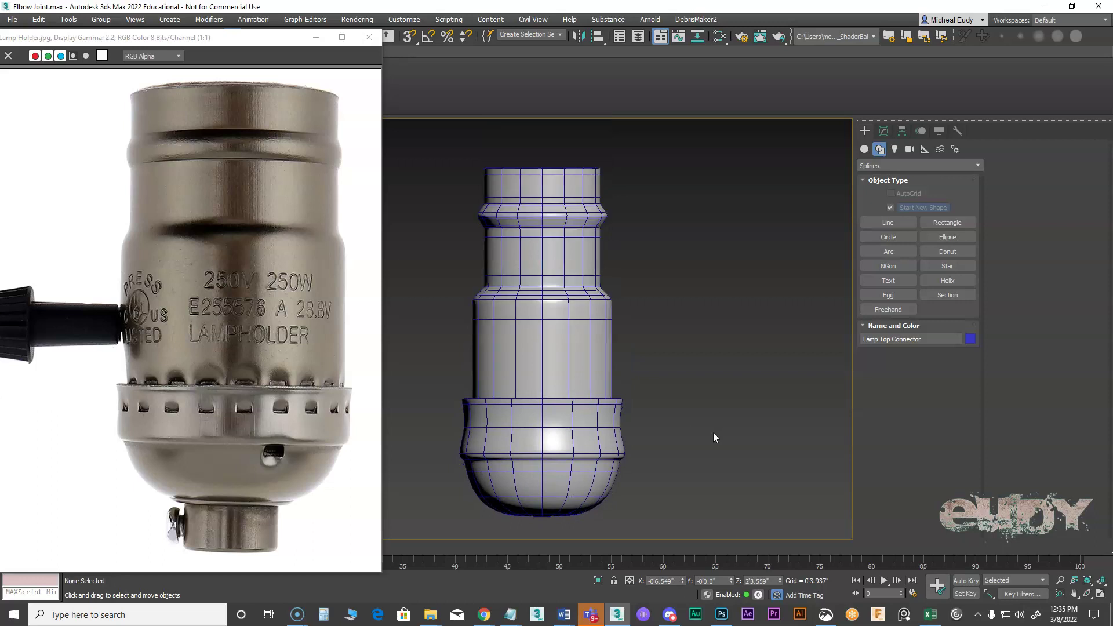